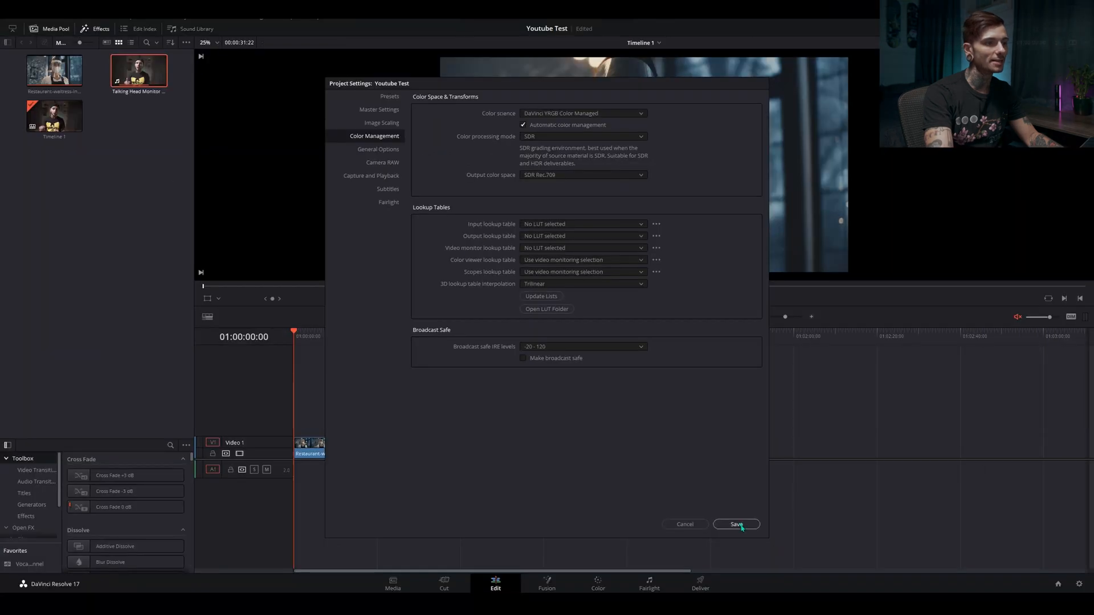
# Close the project's color management settings
pyautogui.click(734, 520)
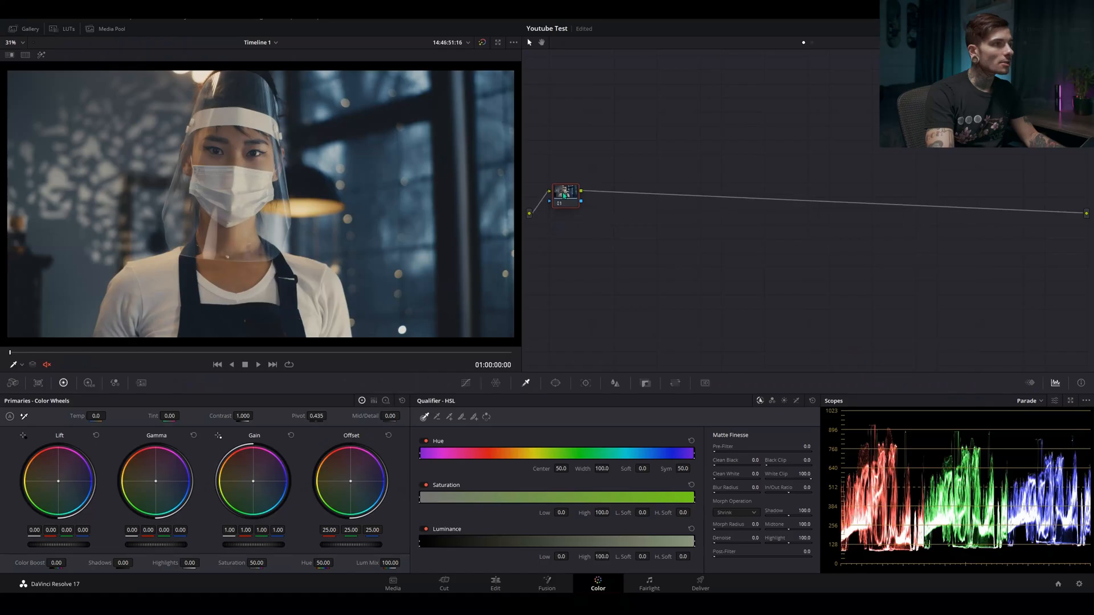
# Position the first node near the source input and label it "WB CC"
pyautogui.moveTo(563, 197)
pyautogui.mouseDown()
pyautogui.moveTo(563, 225)
pyautogui.moveTo(565, 216)
pyautogui.mouseUp()
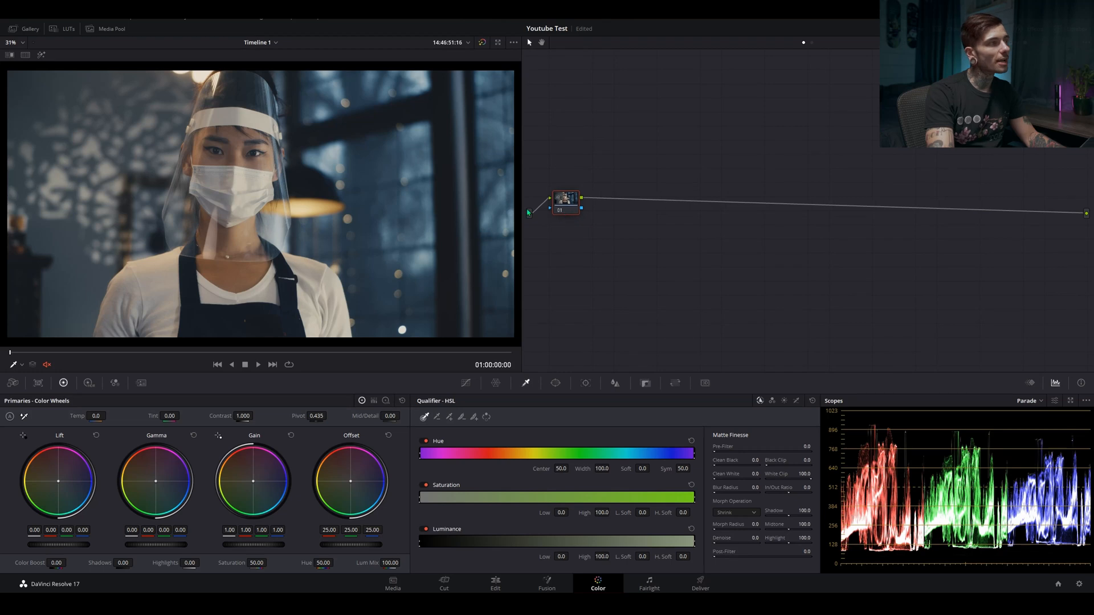
pyautogui.moveTo(571, 206); pyautogui.dragTo(568, 208)
pyautogui.rightClick(568, 208)
pyautogui.click(587, 224)
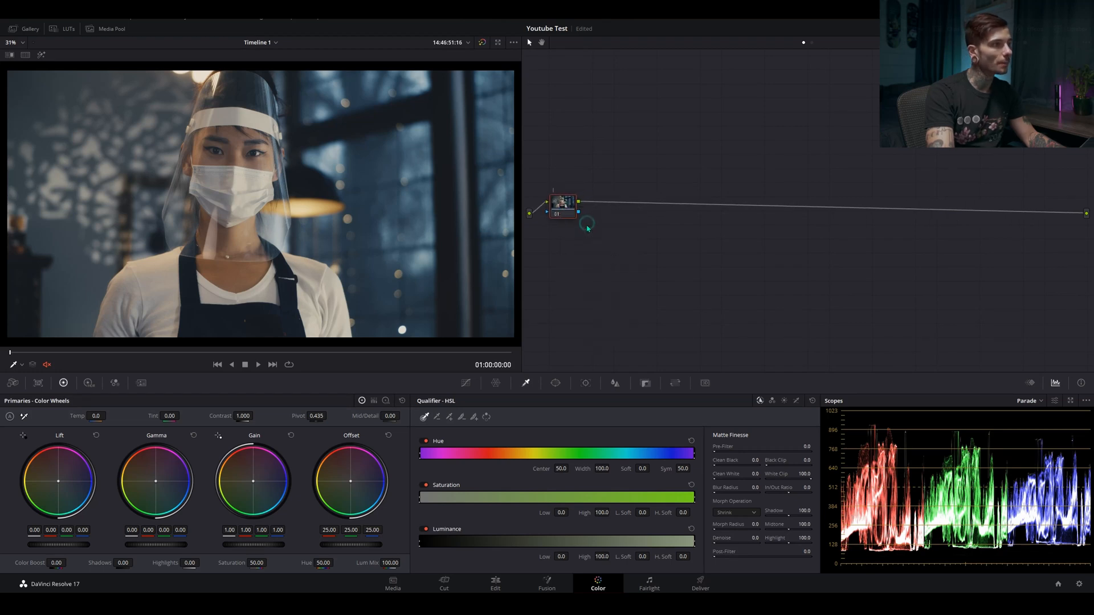
pyautogui.write('WB C')
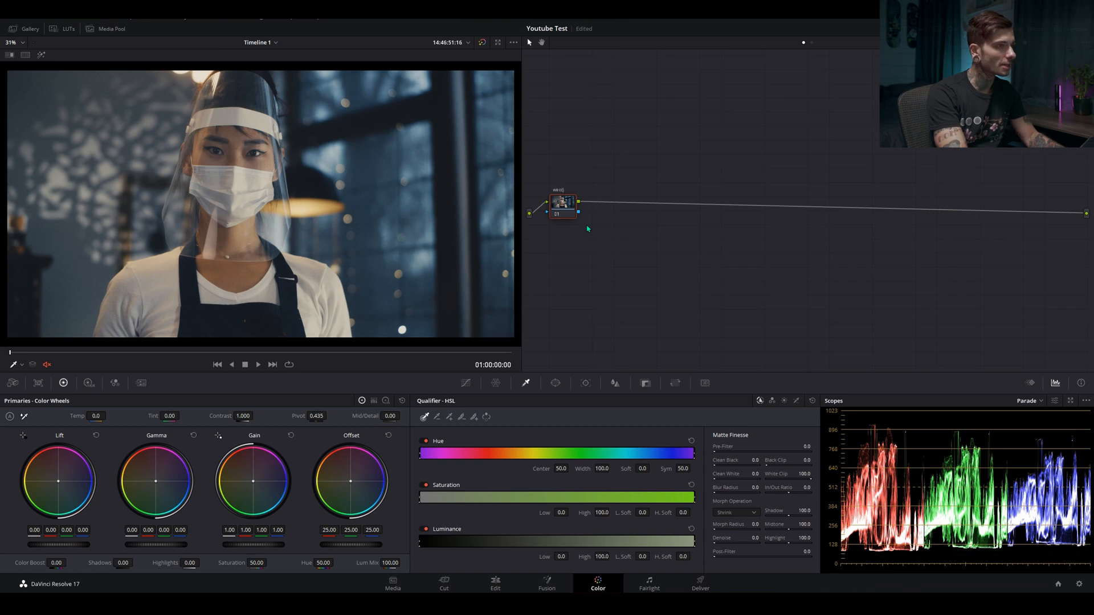
pyautogui.write('C')
pyautogui.press('Return')
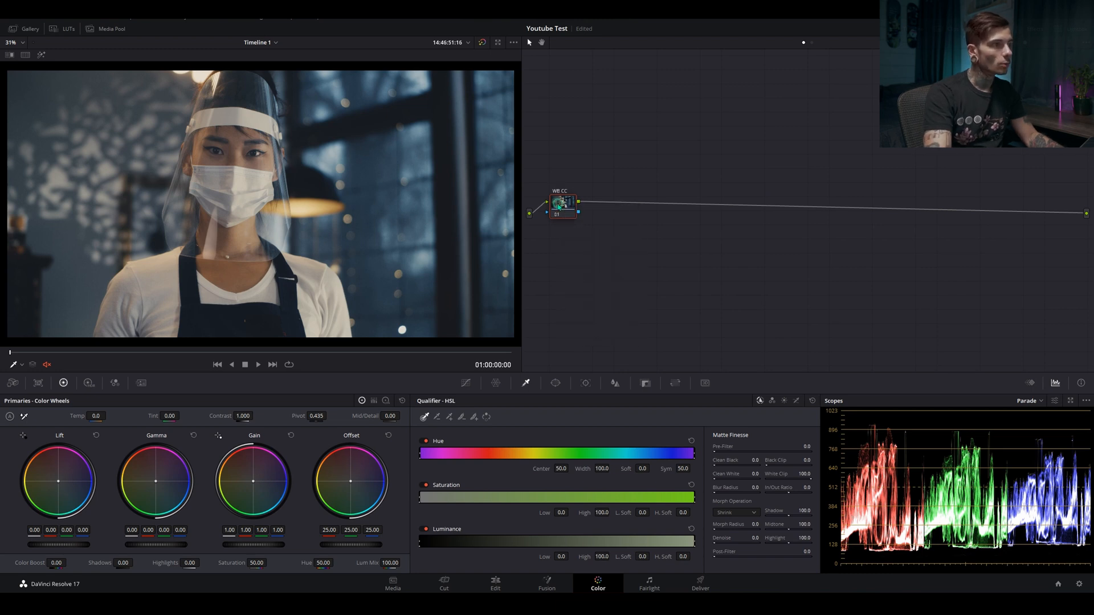
# Add a serial node after WB CC and label it "EXPOSURE"
pyautogui.hotkey('alt', 's')
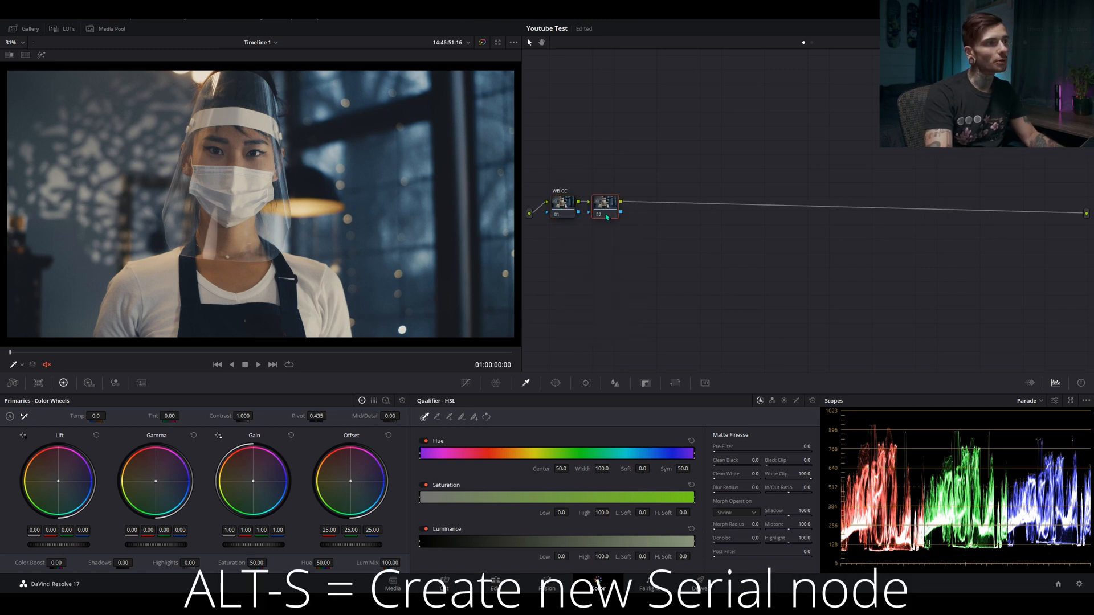
pyautogui.rightClick(609, 215)
pyautogui.click(629, 230)
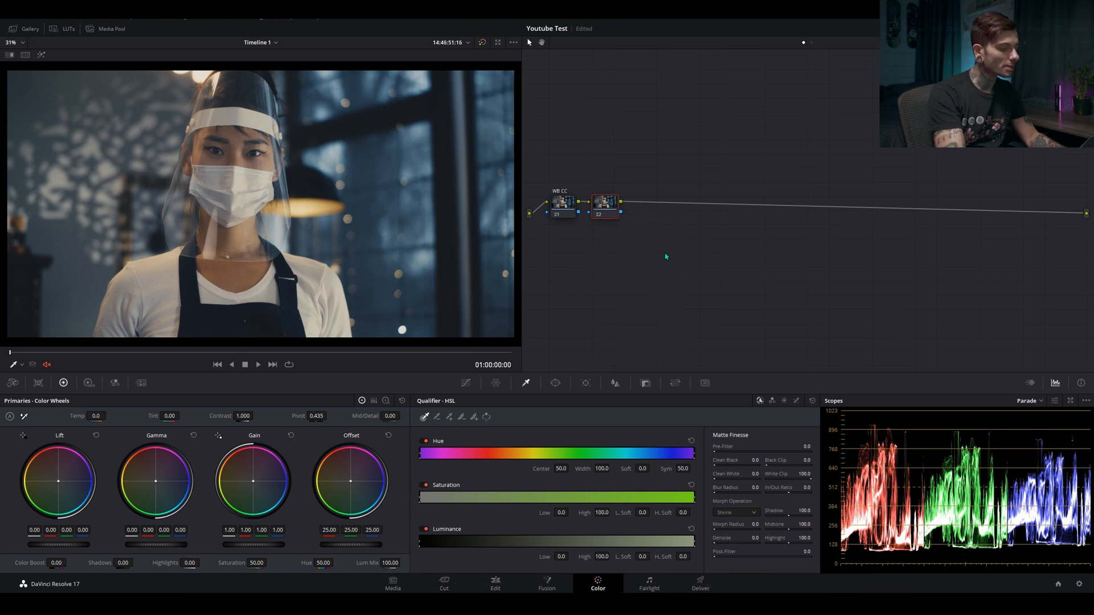
pyautogui.write('EXPOSURE')
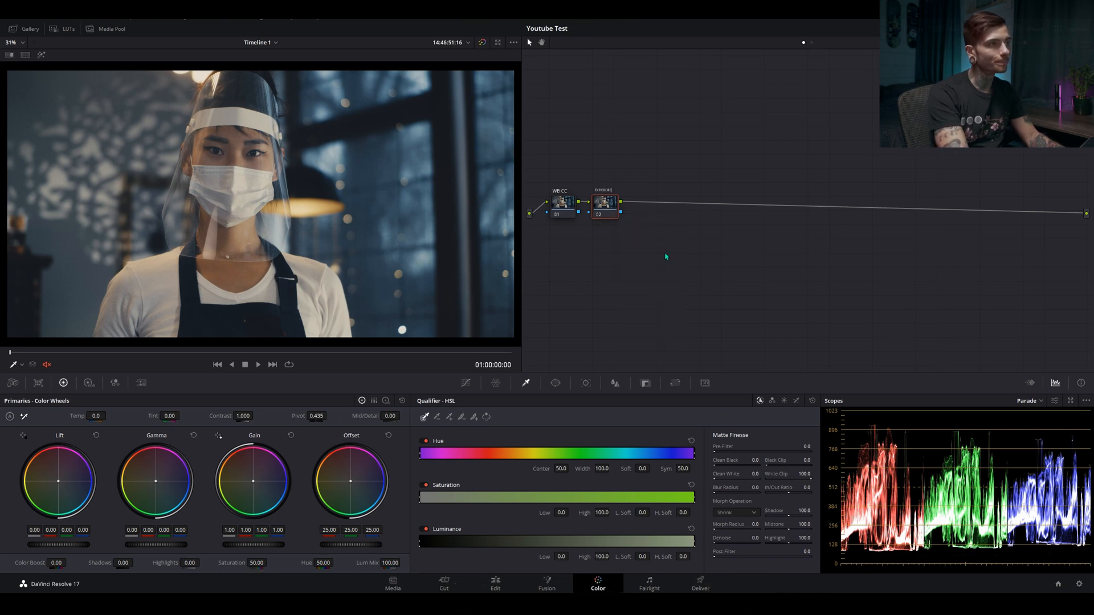
pyautogui.press('Return')
# Add a serial node after EXPOSURE and label it "SKINTONE"
pyautogui.hotkey('alt', 's')
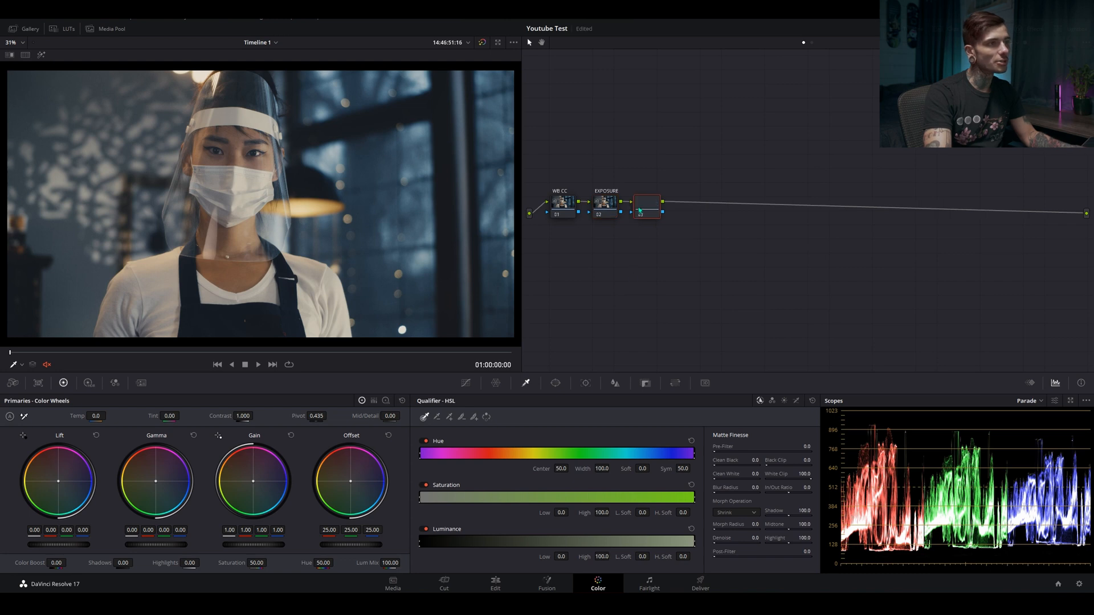
pyautogui.rightClick(639, 210)
pyautogui.click(664, 225)
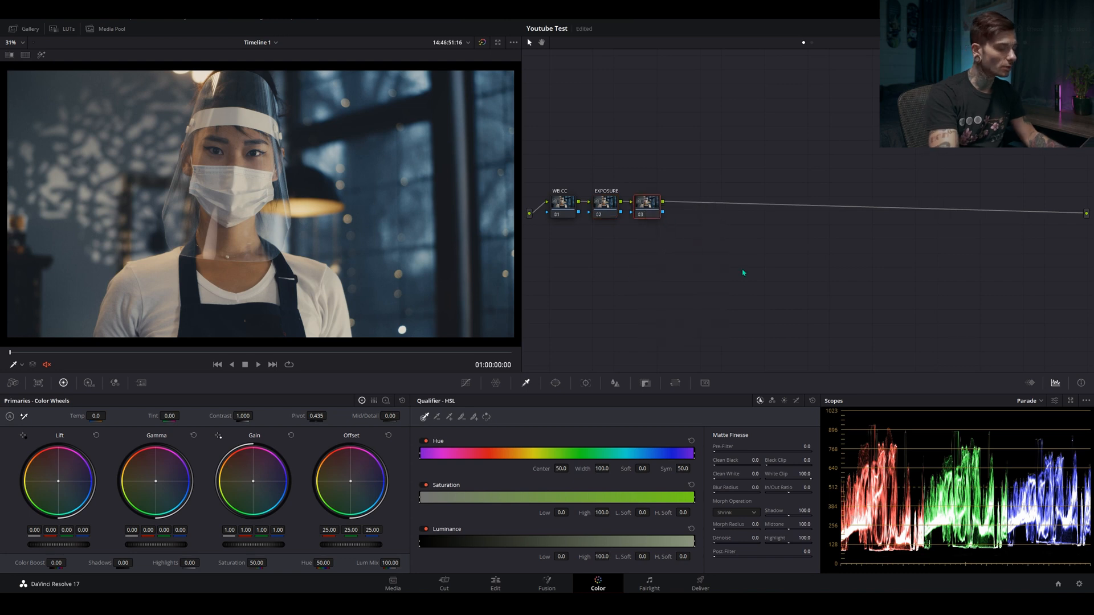
pyautogui.write('SKINTONE')
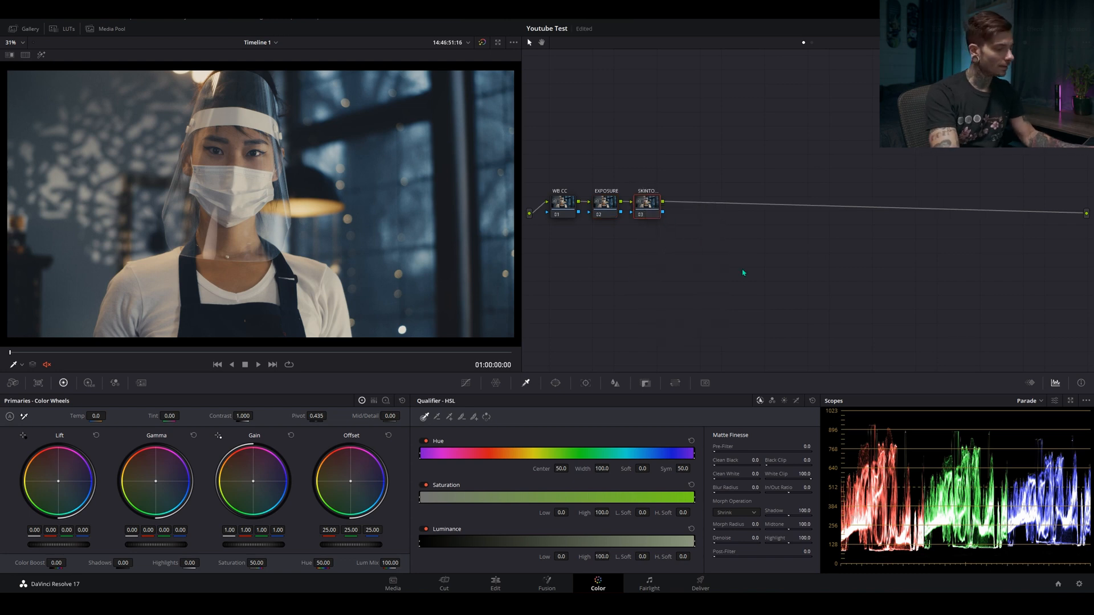
# Add a serial node after SKINTONE and label it "LOOK"
pyautogui.hotkey('alt', 's')
pyautogui.rightClick(690, 208)
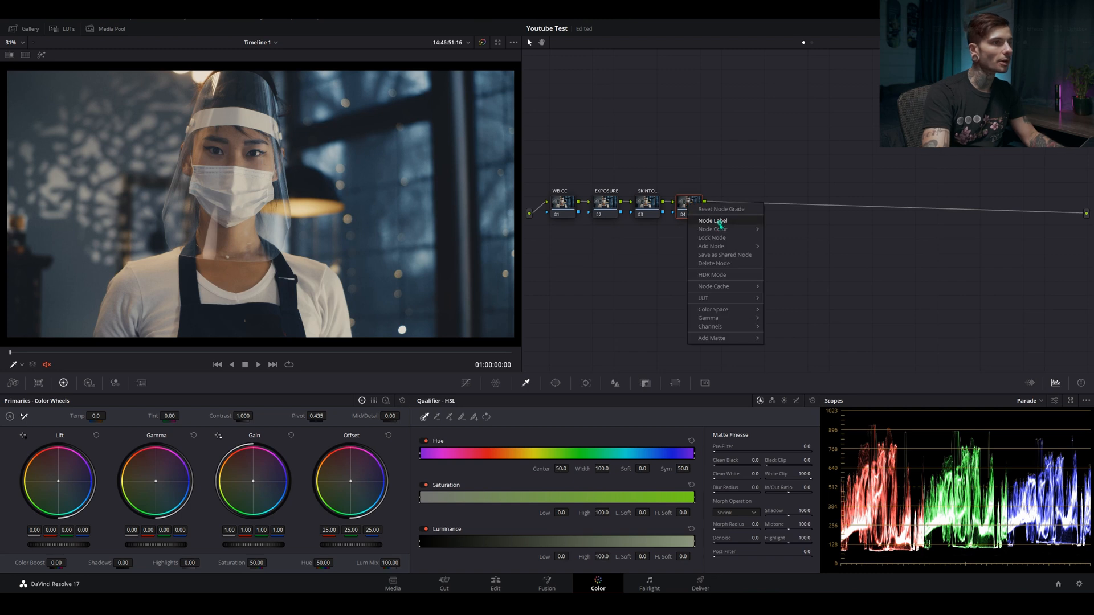
pyautogui.click(715, 221)
pyautogui.write('LOOK')
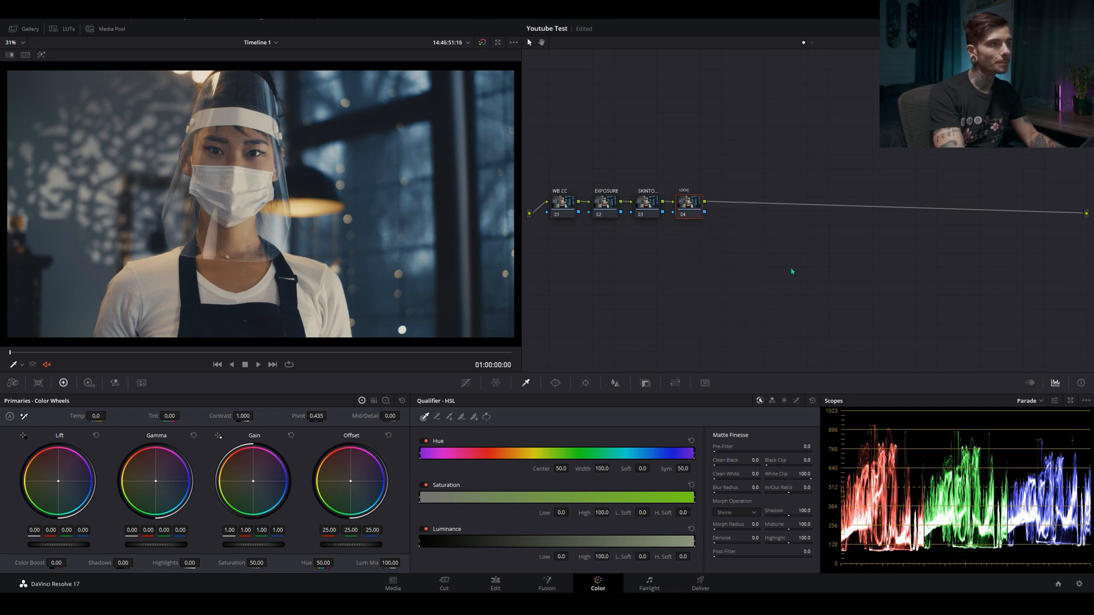
pyautogui.press('Return')
# Move the LOOK node above and to the right of the chain, and shift SKINTONE slightly right towards it
pyautogui.moveTo(691, 209); pyautogui.dragTo(710, 164)
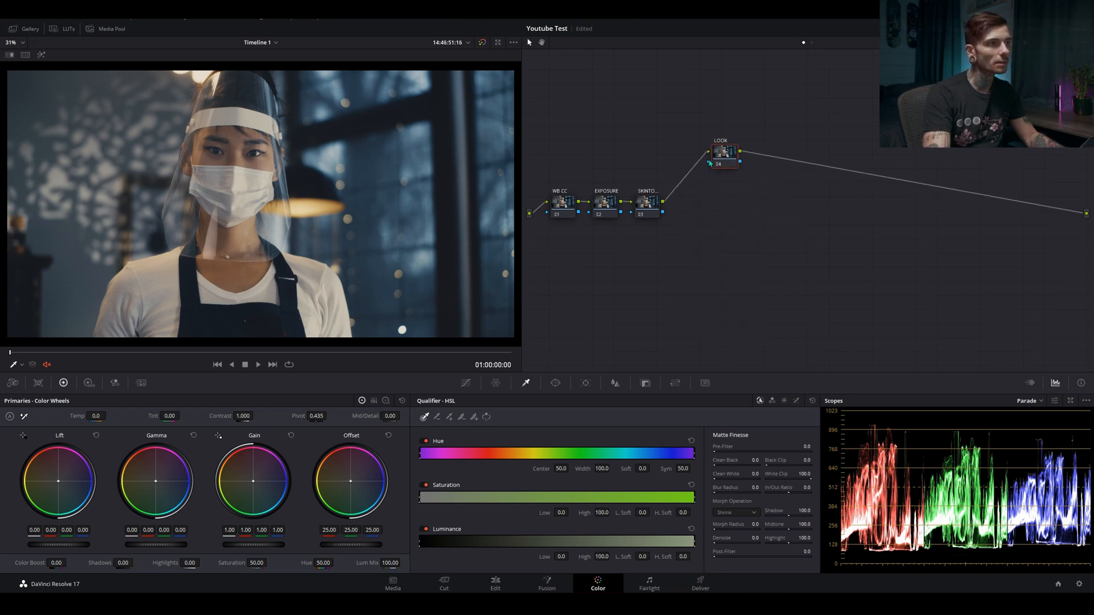
pyautogui.moveTo(652, 205); pyautogui.dragTo(674, 200)
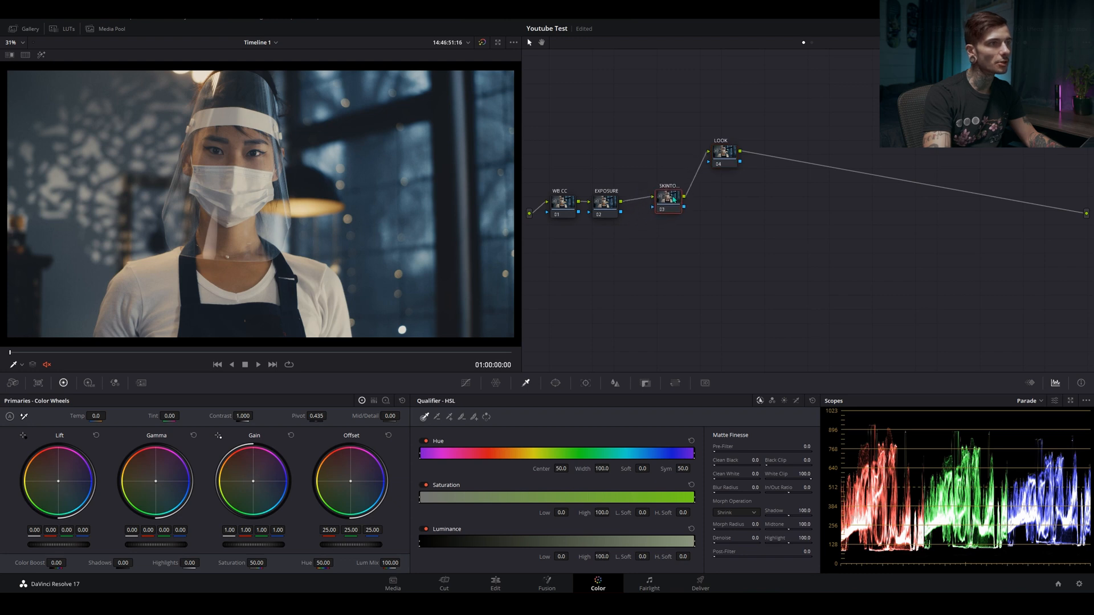
pyautogui.moveTo(730, 159); pyautogui.dragTo(731, 163)
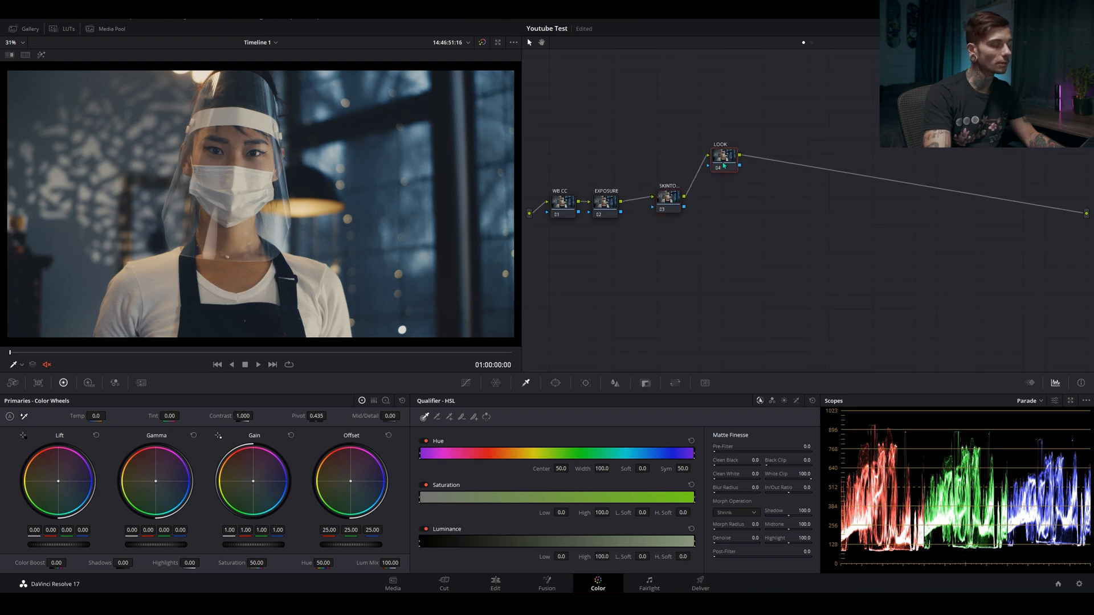
# Add a layer node under LOOK, place it well below, and center the layer mixer between the two branches
pyautogui.hotkey('alt', 'l')
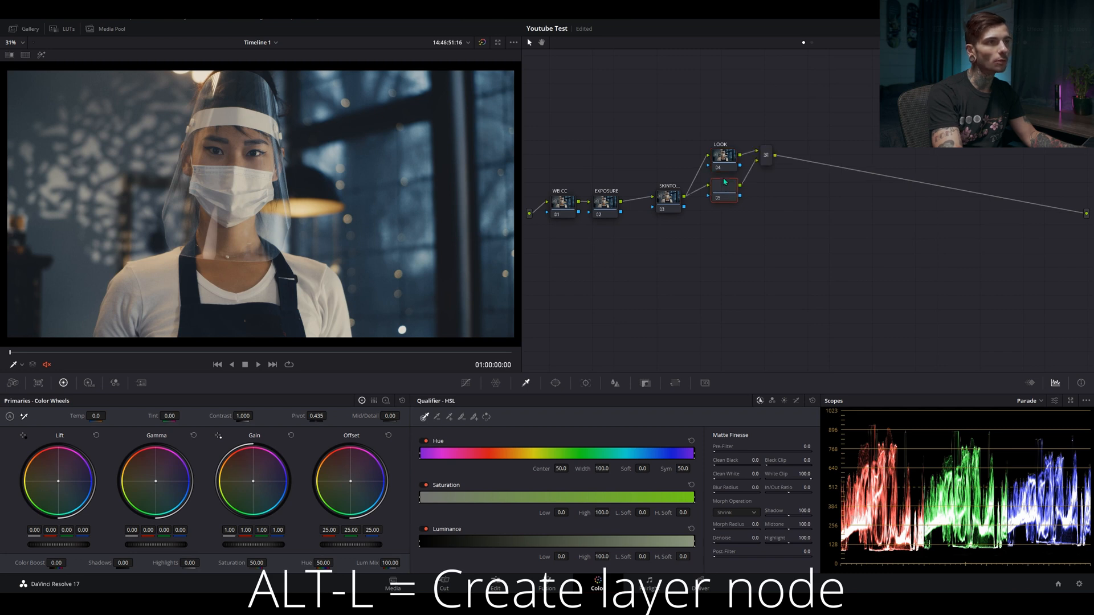
pyautogui.moveTo(724, 181); pyautogui.dragTo(722, 230)
pyautogui.click(767, 157)
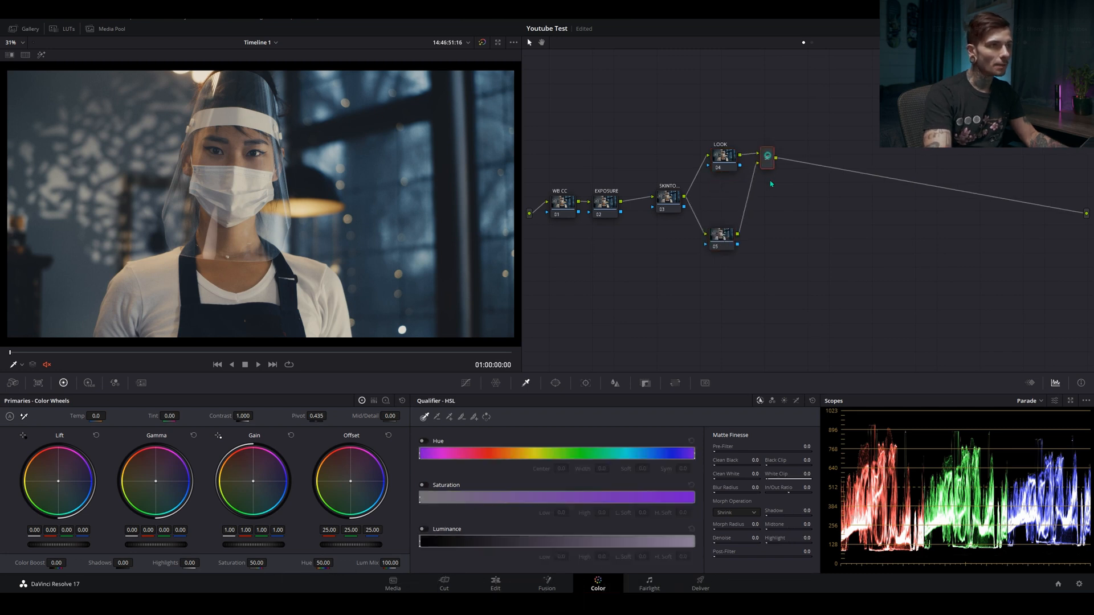
pyautogui.moveTo(767, 156); pyautogui.dragTo(768, 187)
pyautogui.click(723, 235)
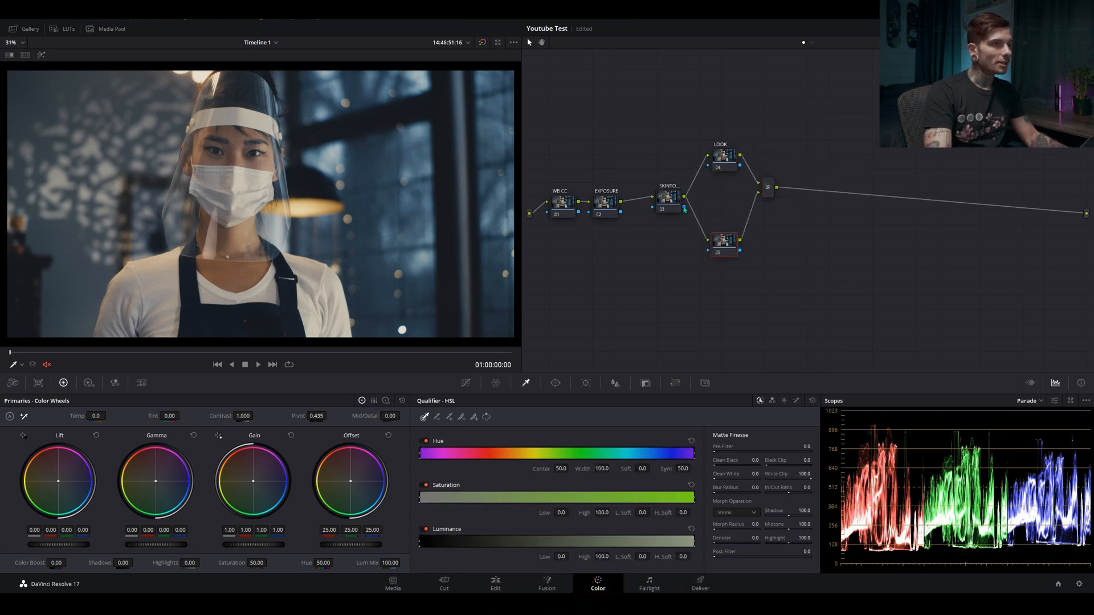
# Connect the SKINTONE node's key output to the lower layer node's key input and tidy the spacing of the branches
pyautogui.moveTo(683, 206); pyautogui.dragTo(720, 234)
pyautogui.moveTo(671, 203); pyautogui.dragTo(654, 204)
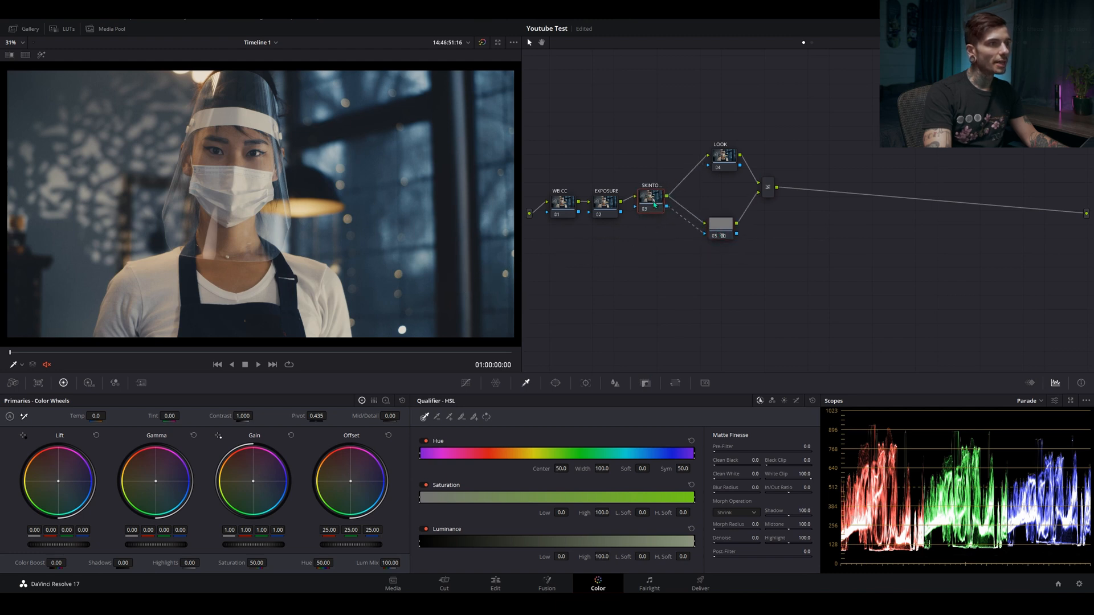
pyautogui.moveTo(722, 161); pyautogui.dragTo(715, 162)
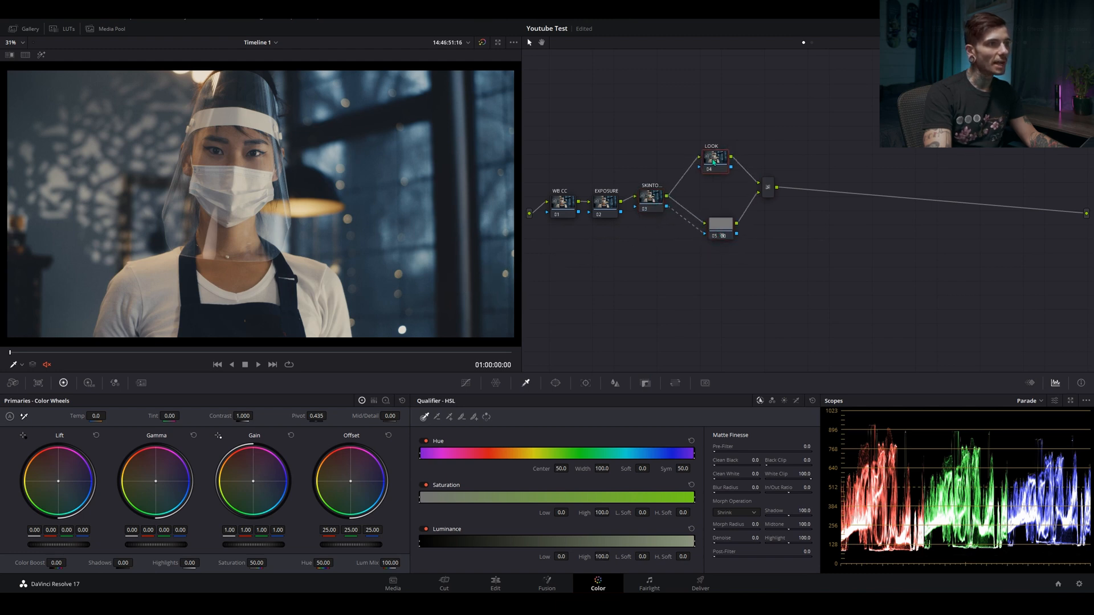
pyautogui.click(768, 190)
pyautogui.moveTo(728, 224); pyautogui.dragTo(720, 226)
pyautogui.moveTo(716, 169); pyautogui.dragTo(714, 163)
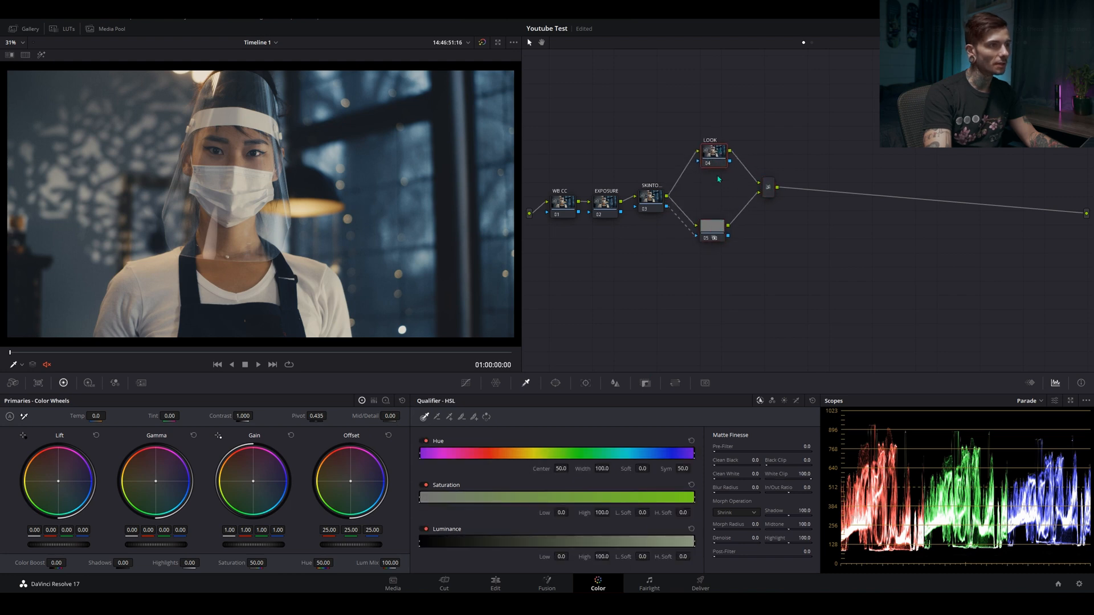
# Shift SKINTONE and its layer branches right together, and spread EXPOSURE and WB CC out along the chain
pyautogui.moveTo(796, 132); pyautogui.dragTo(647, 251)
pyautogui.moveTo(657, 205); pyautogui.dragTo(730, 210)
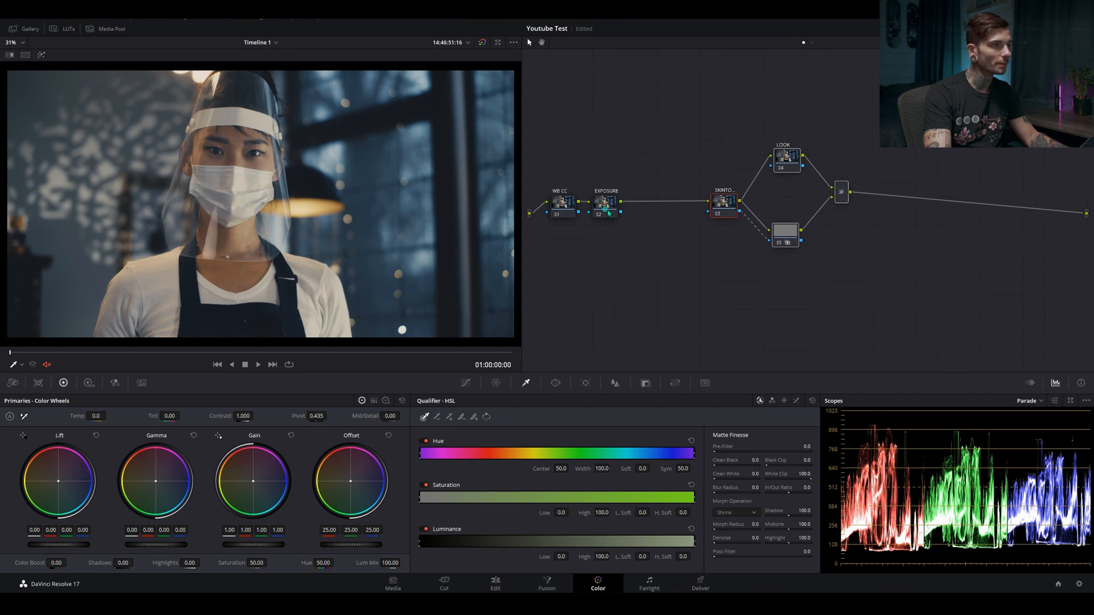
pyautogui.moveTo(609, 213); pyautogui.dragTo(648, 213)
pyautogui.moveTo(568, 212); pyautogui.dragTo(586, 210)
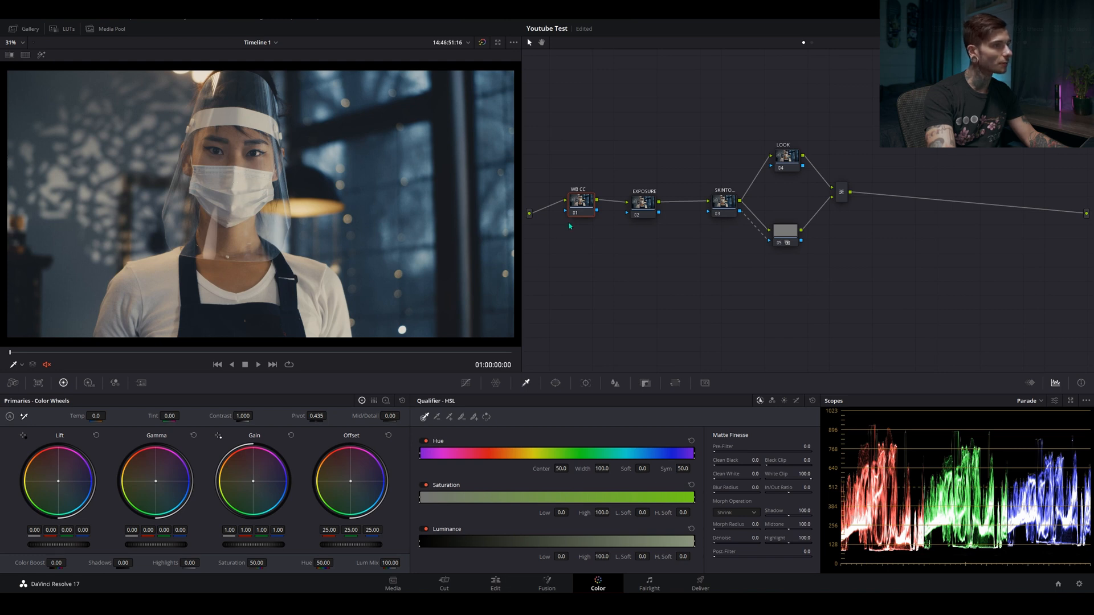
pyautogui.moveTo(573, 210); pyautogui.dragTo(567, 210)
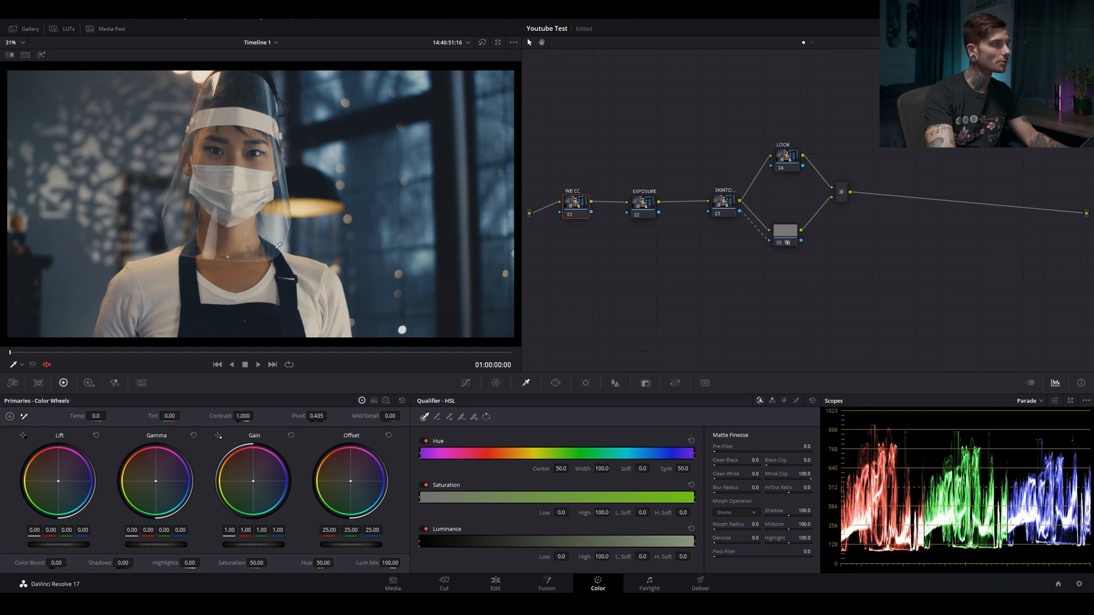
pyautogui.moveTo(576, 207); pyautogui.dragTo(558, 212)
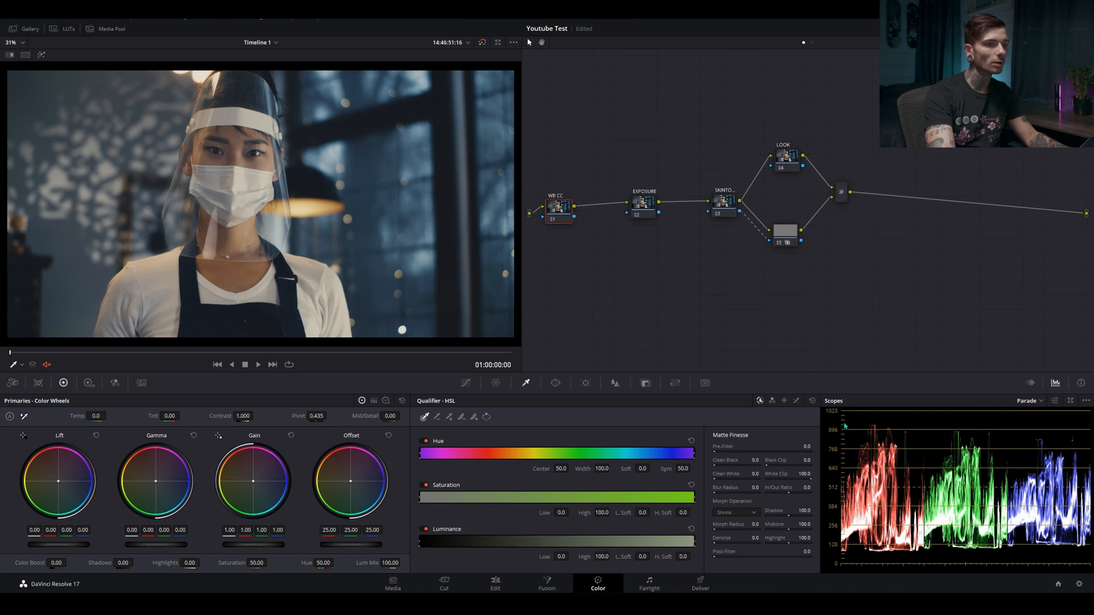
# Show the Parade scope and, using the Log Wheels, warm the WB CC node's shadows to red 0.04, green -0.01, blue -0.04
pyautogui.click(1037, 405)
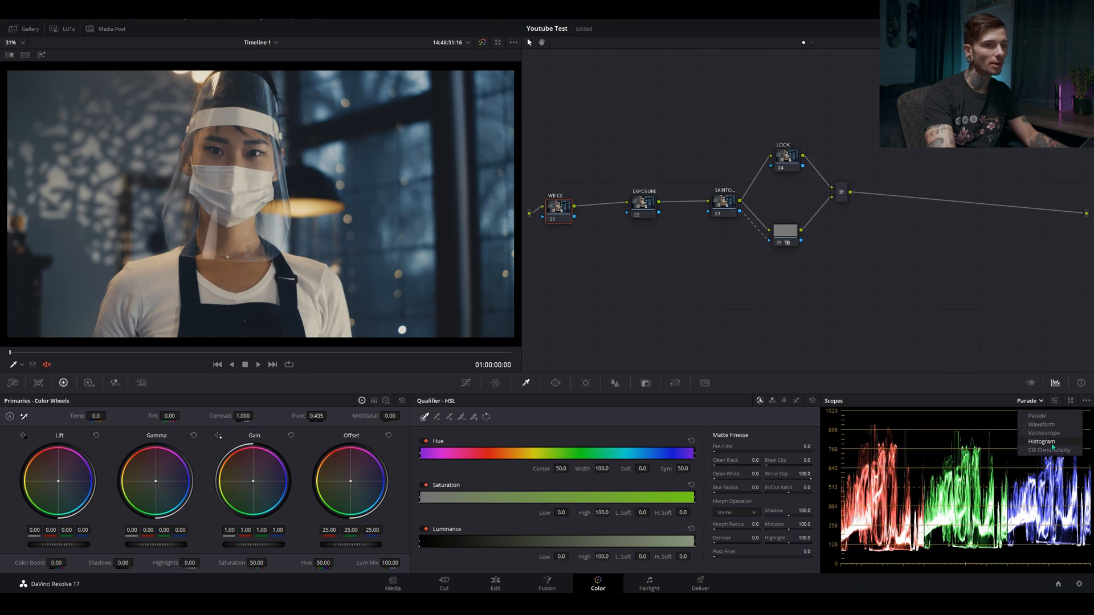
pyautogui.click(1056, 419)
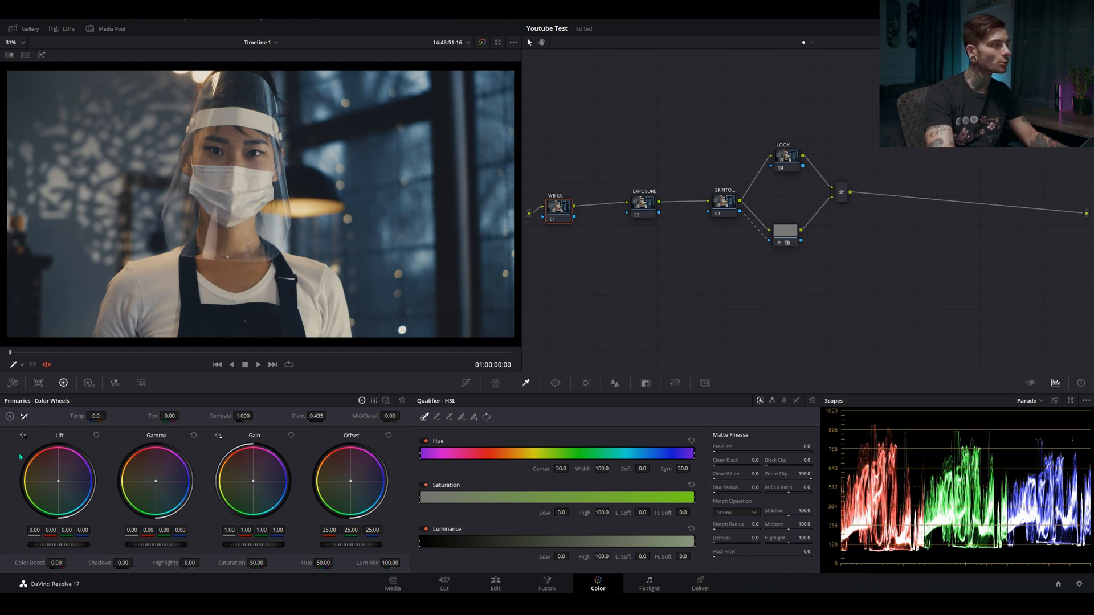
pyautogui.click(385, 401)
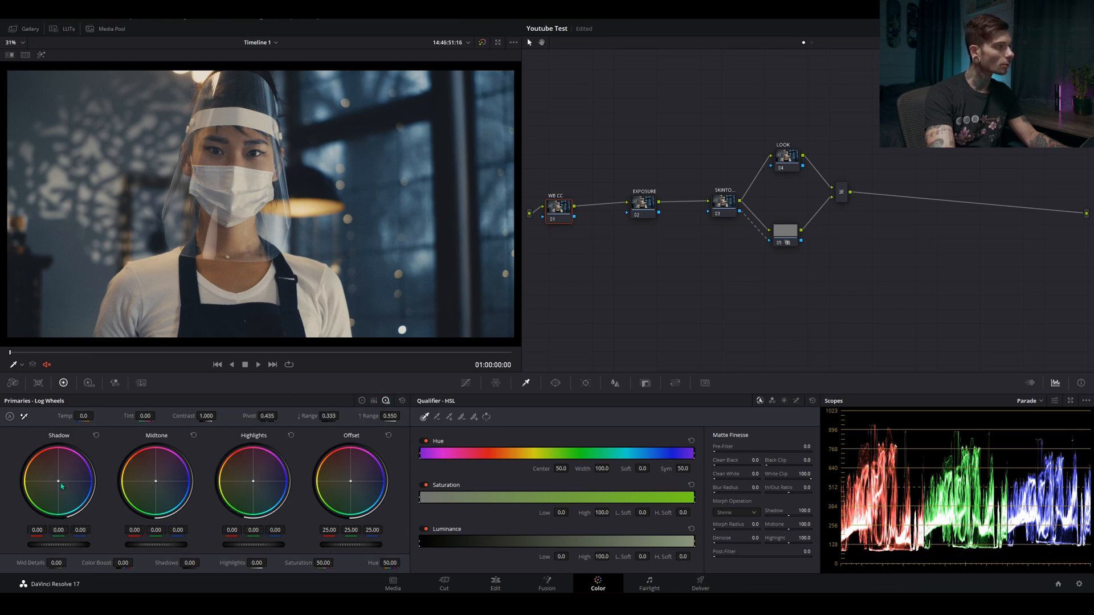
pyautogui.moveTo(59, 484); pyautogui.dragTo(57, 480)
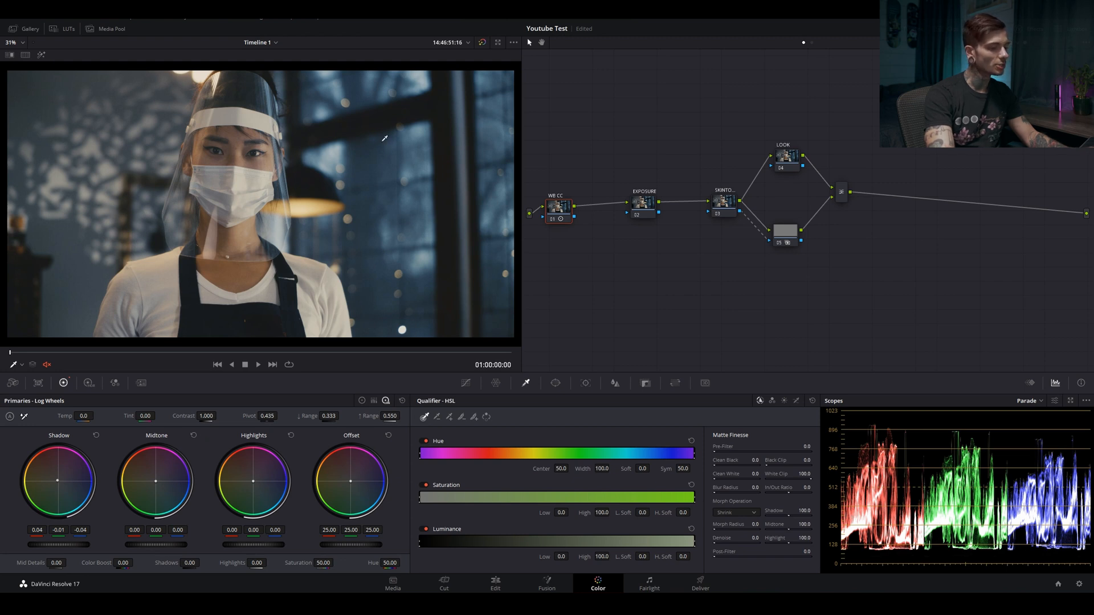
# Compare the image with and without the shadow correction by bypassing and re-enabling all grades twice
pyautogui.hotkey('shift', 'd')
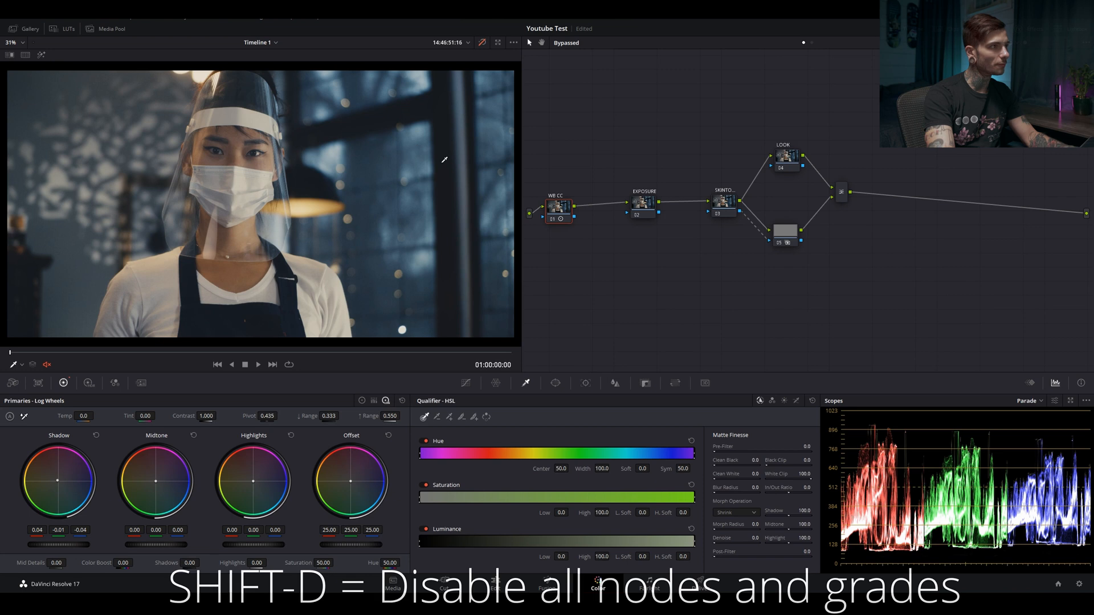
pyautogui.hotkey('shift', 'd')
pyautogui.hotkey('shift', 'd')
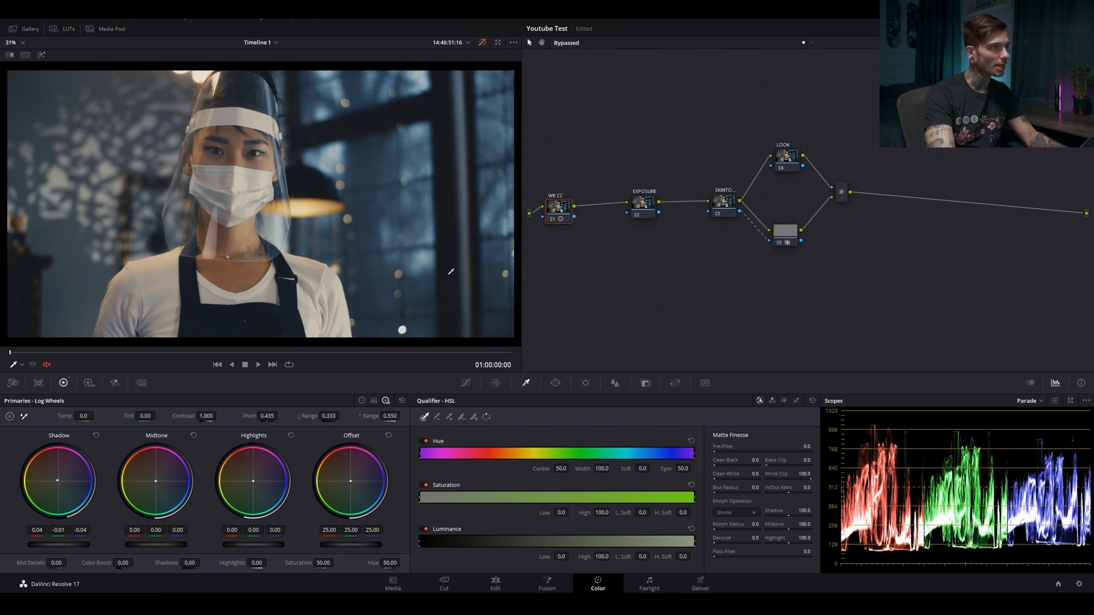
pyautogui.hotkey('shift', 'd')
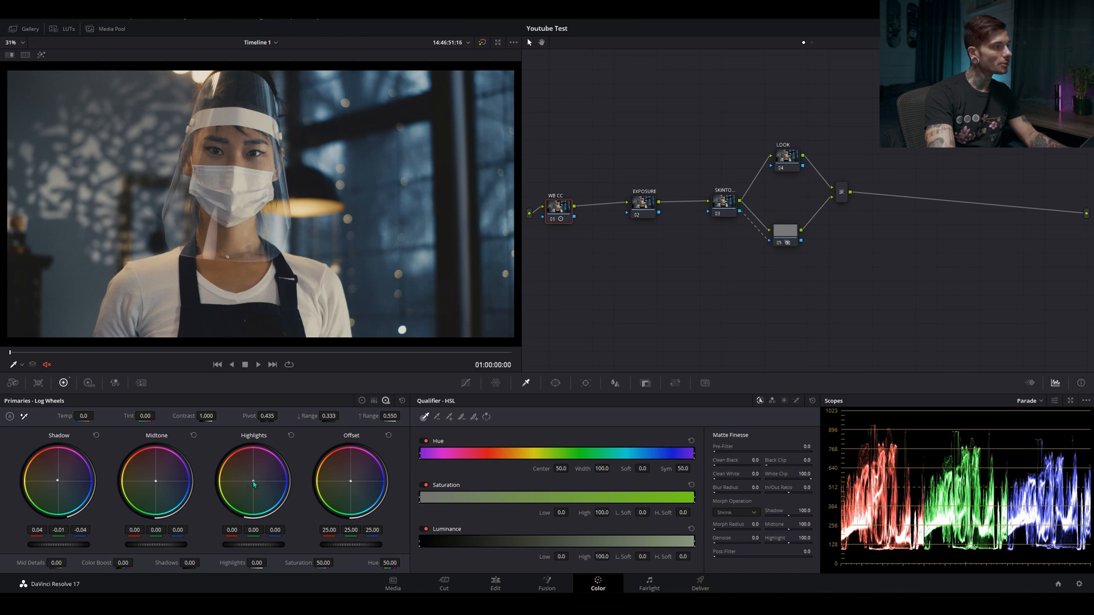
# Cool the WB CC node's highlights to red -0.09, green 0.02, blue 0.11, and bypass all grades for comparison
pyautogui.moveTo(254, 485); pyautogui.dragTo(255, 483)
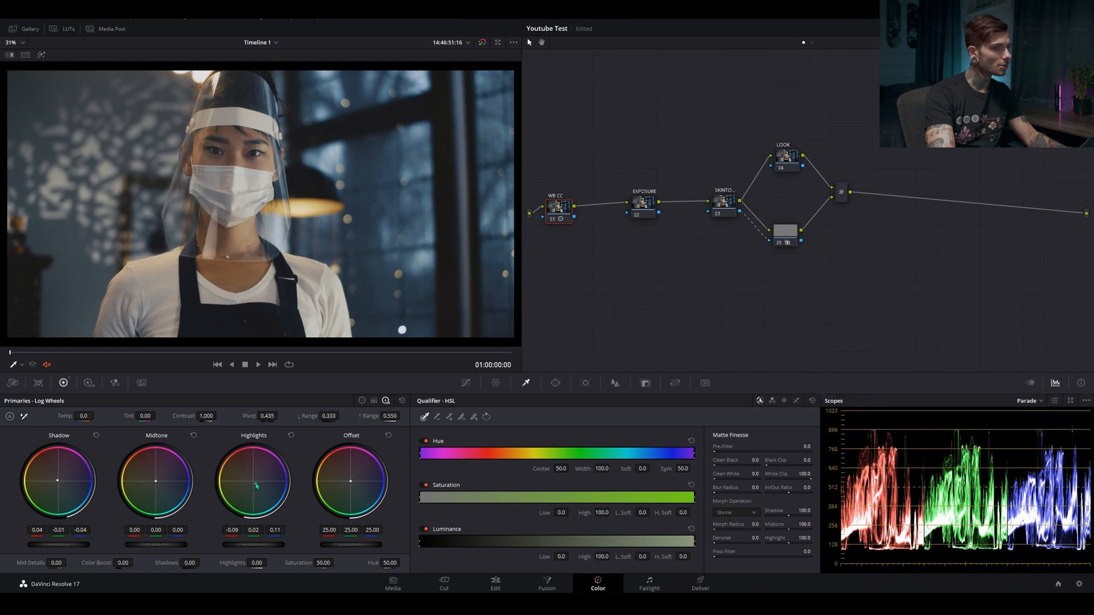
pyautogui.hotkey('shift', 'd')
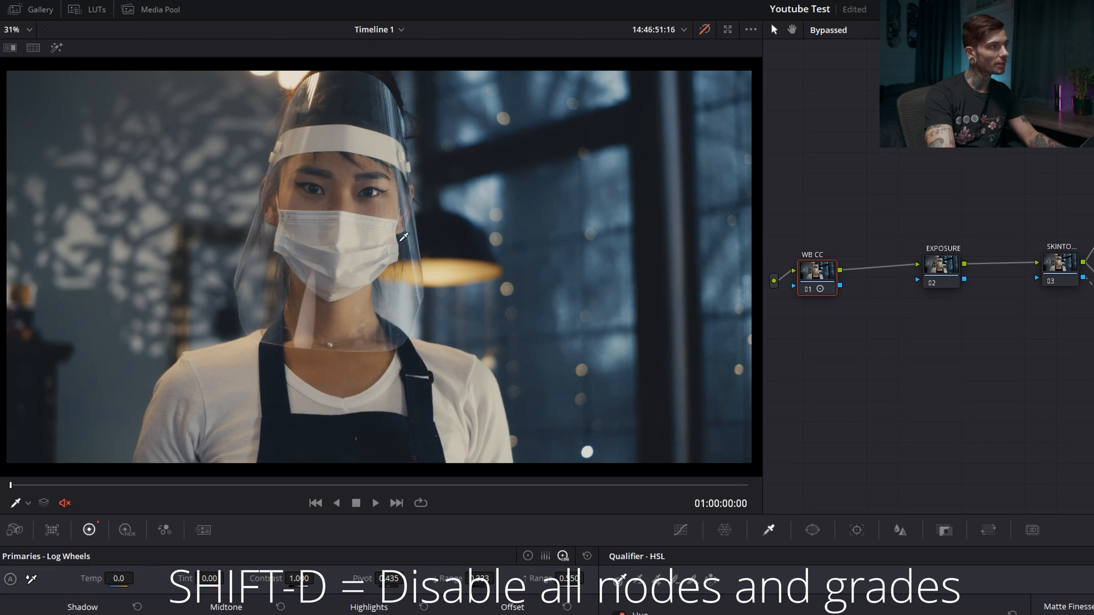
# Re-enable all grades, tighten the chain by moving EXPOSURE and SKINTONE closer to WB CC, and select SKINTONE
pyautogui.hotkey('shift', 'd')
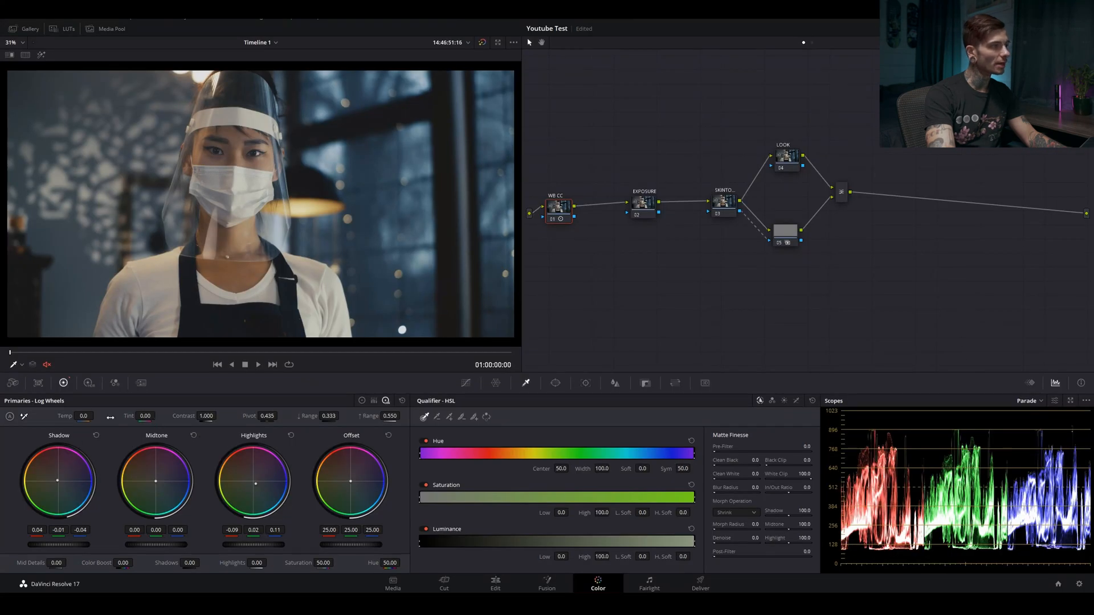
pyautogui.moveTo(641, 207); pyautogui.dragTo(608, 212)
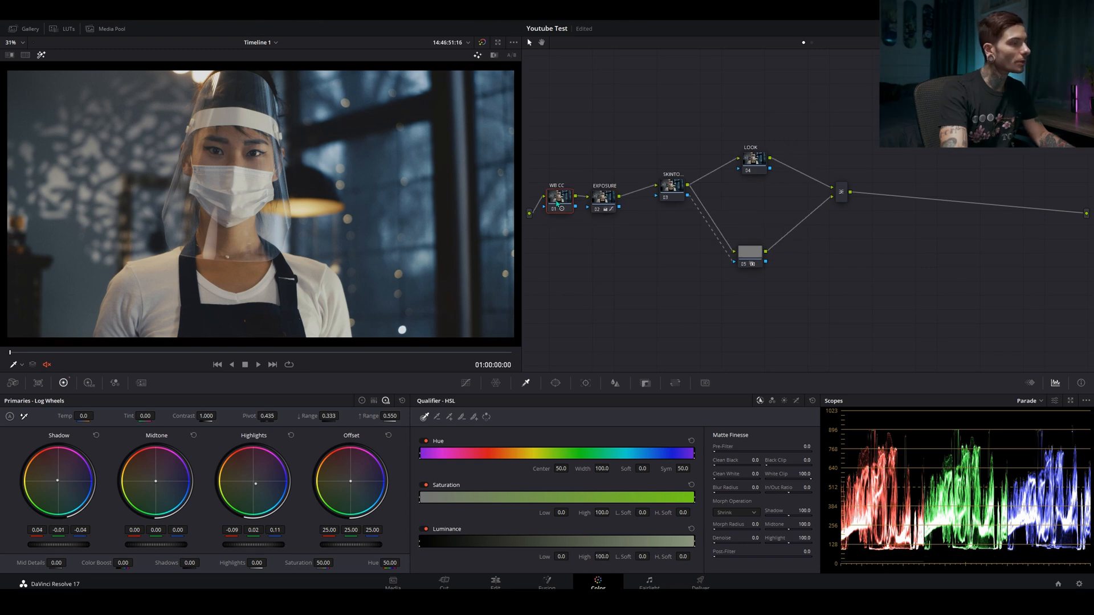
pyautogui.click(552, 198)
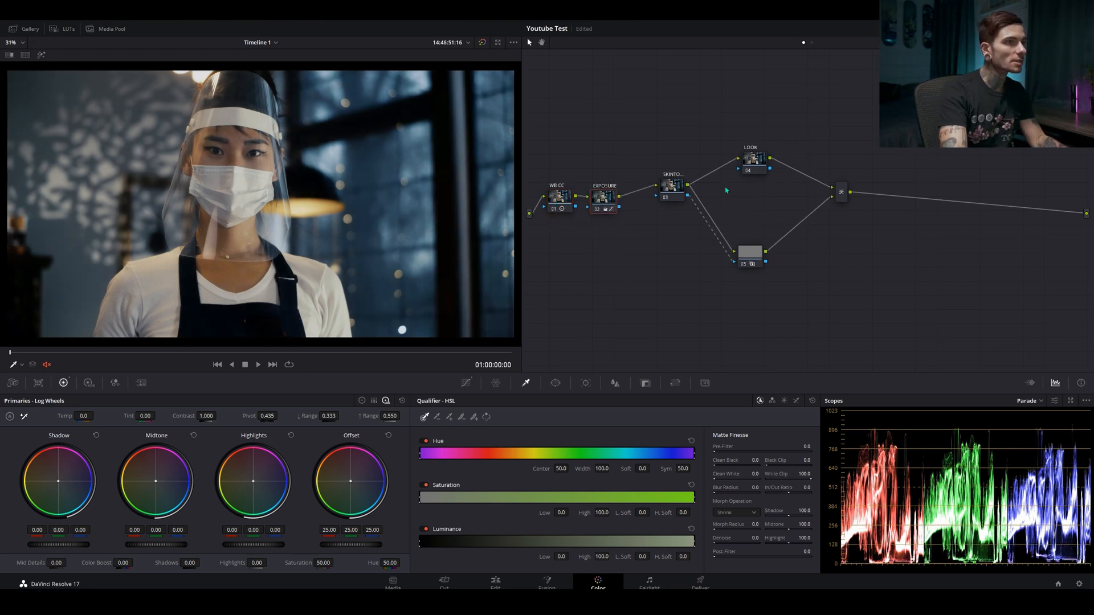
pyautogui.moveTo(674, 189); pyautogui.dragTo(702, 200)
pyautogui.moveTo(604, 200); pyautogui.dragTo(576, 197)
pyautogui.moveTo(702, 208); pyautogui.dragTo(668, 209)
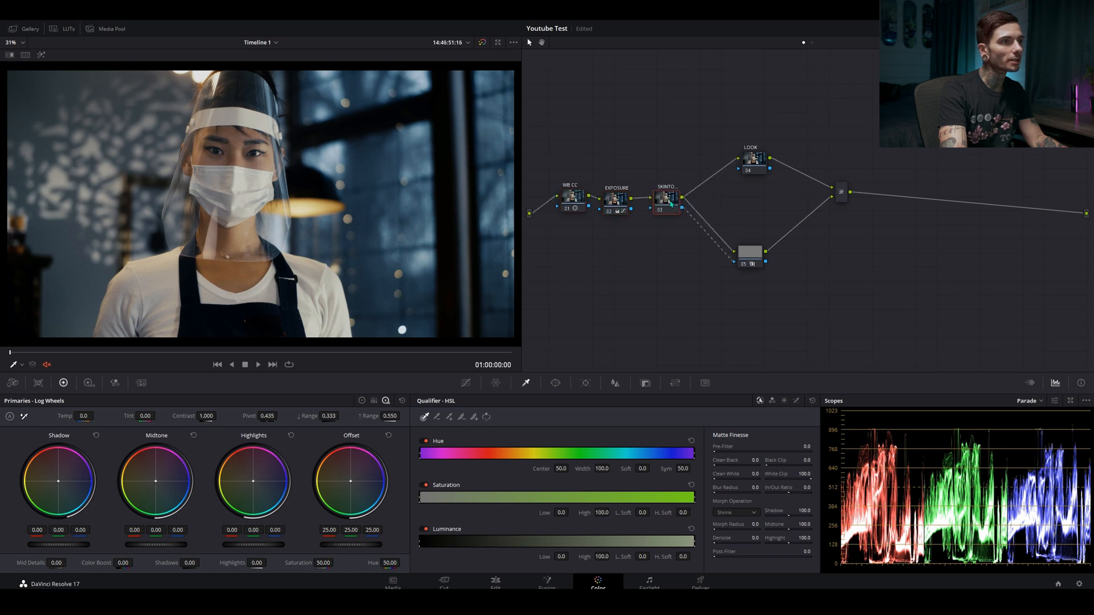
pyautogui.moveTo(754, 160); pyautogui.dragTo(750, 157)
pyautogui.click(667, 198)
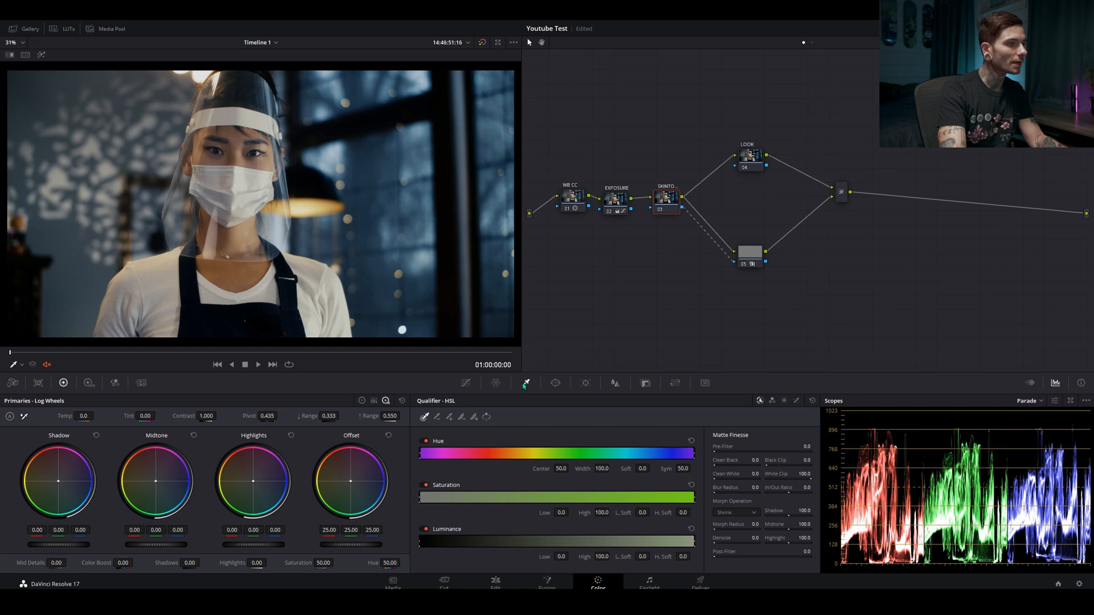
# Qualify the lamp's glow on the SKINTONE node with highlight view on, and shift the offset to red 25.05, green 25.15, blue 23.08
pyautogui.moveTo(300, 204)
pyautogui.mouseDown()
pyautogui.moveTo(341, 206)
pyautogui.moveTo(327, 202)
pyautogui.mouseUp()
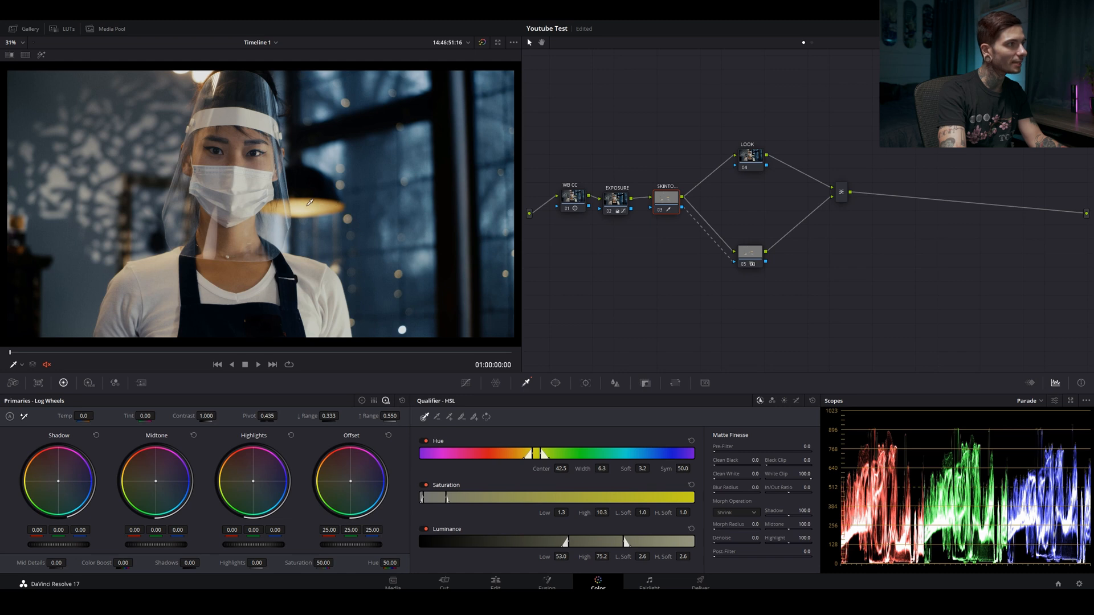
pyautogui.click(40, 57)
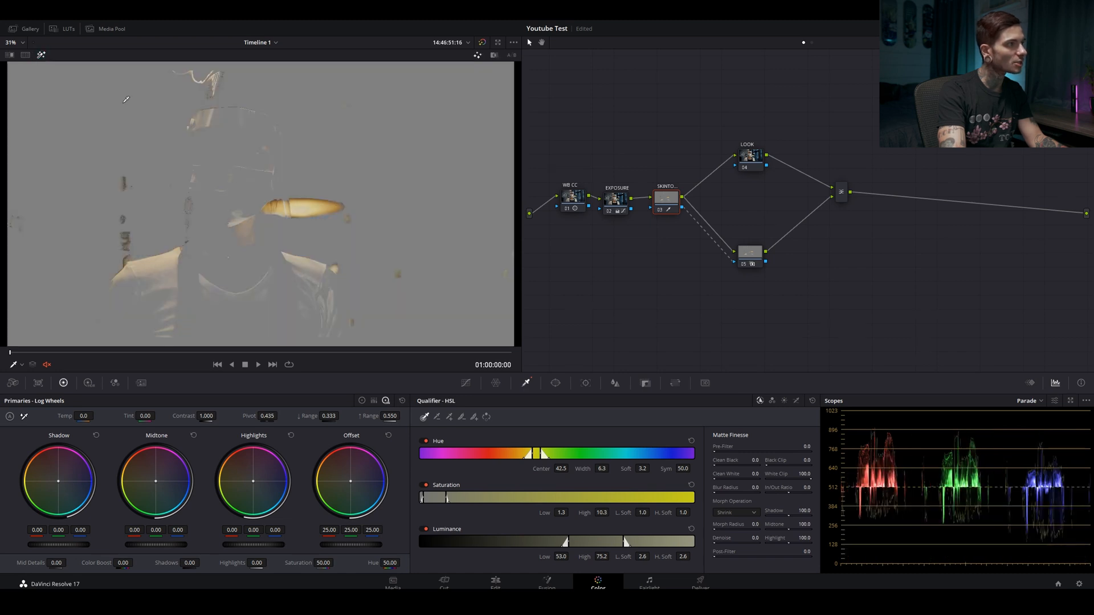
pyautogui.click(303, 209)
pyautogui.moveTo(321, 207)
pyautogui.mouseDown()
pyautogui.moveTo(333, 207)
pyautogui.moveTo(279, 202)
pyautogui.mouseUp()
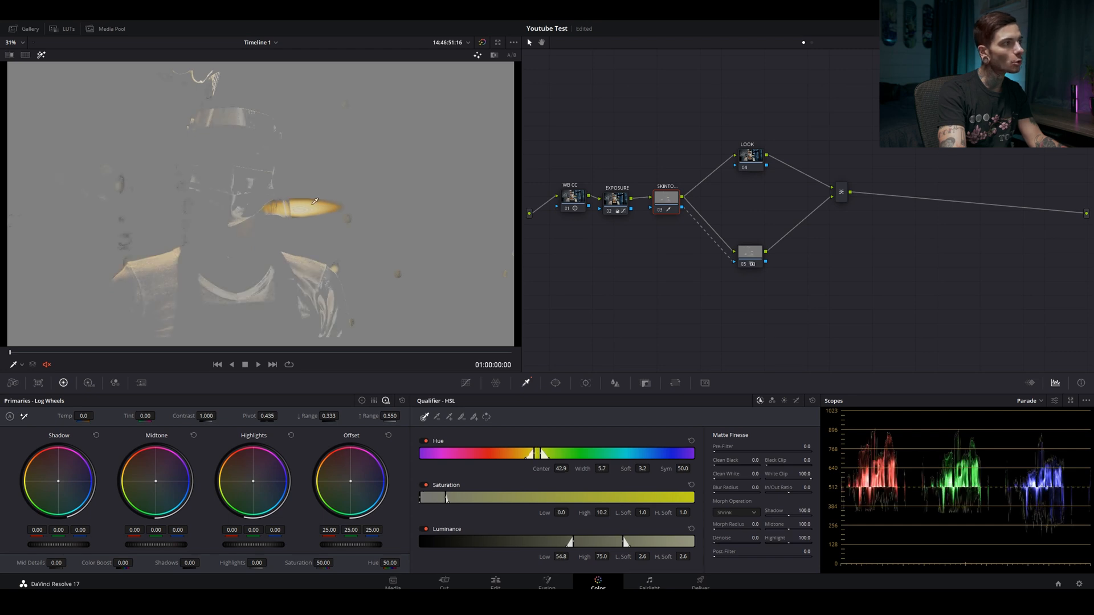
pyautogui.moveTo(352, 482); pyautogui.dragTo(349, 481)
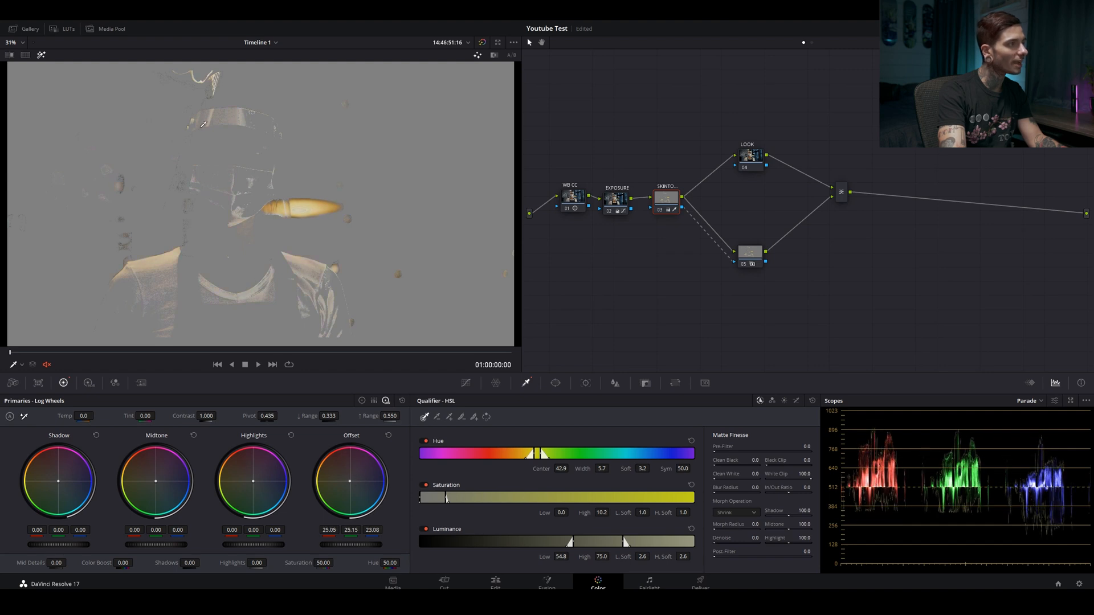
# Qualify the woman's facial skin instead, narrowing the hue to center 34.3, width 10.4, with saturation low 0.8 and luminance low 51.9
pyautogui.moveTo(199, 139)
pyautogui.mouseDown()
pyautogui.moveTo(217, 132)
pyautogui.moveTo(222, 142)
pyautogui.moveTo(204, 148)
pyautogui.moveTo(207, 156)
pyautogui.moveTo(274, 166)
pyautogui.moveTo(274, 146)
pyautogui.mouseUp()
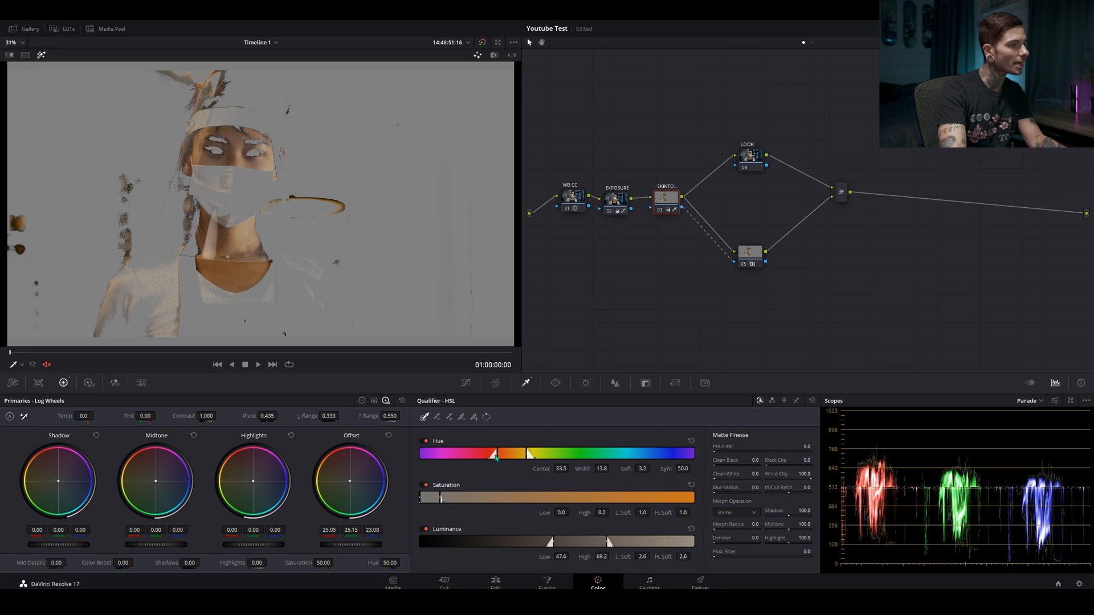
pyautogui.moveTo(495, 454); pyautogui.dragTo(507, 454)
pyautogui.moveTo(420, 497); pyautogui.dragTo(421, 497)
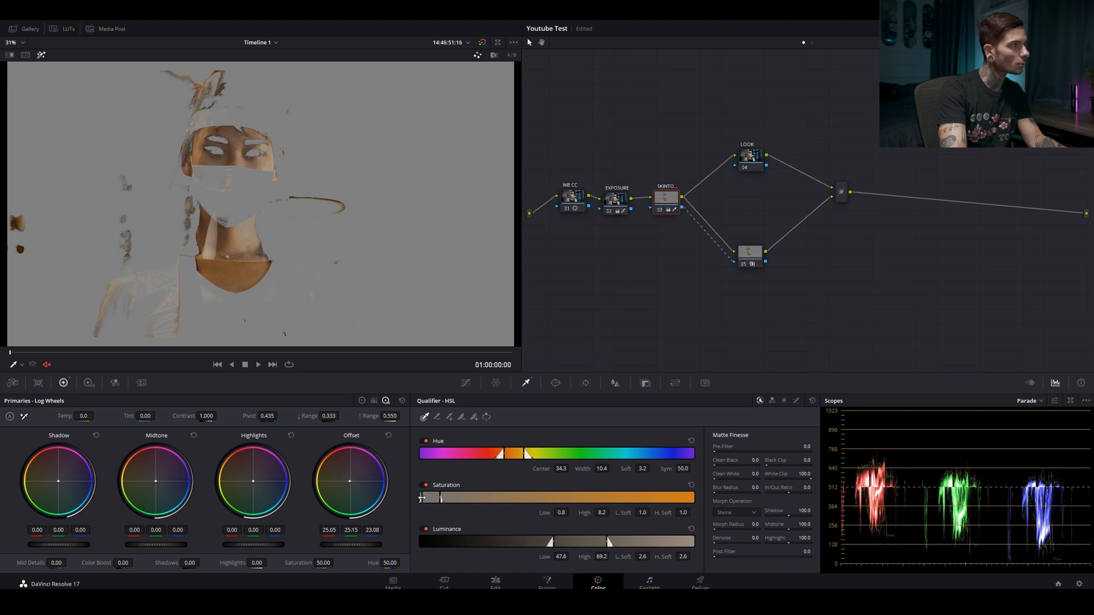
pyautogui.moveTo(555, 541); pyautogui.dragTo(566, 541)
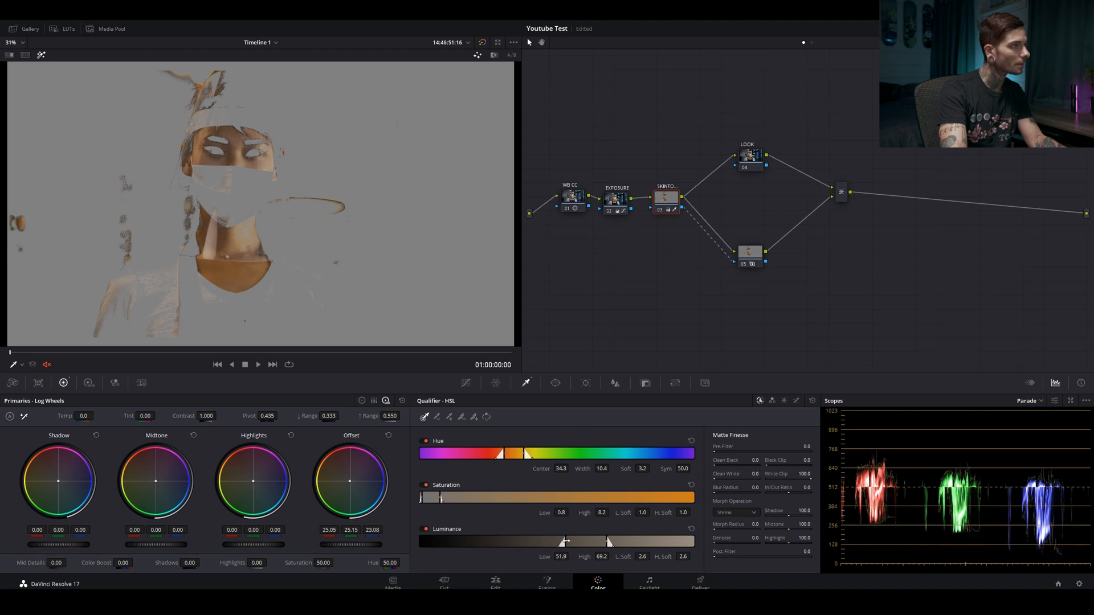
# Refine the skin matte with denoise 17.6 and clean black 4.0, and turn off the highlight view
pyautogui.moveTo(714, 542); pyautogui.dragTo(735, 541)
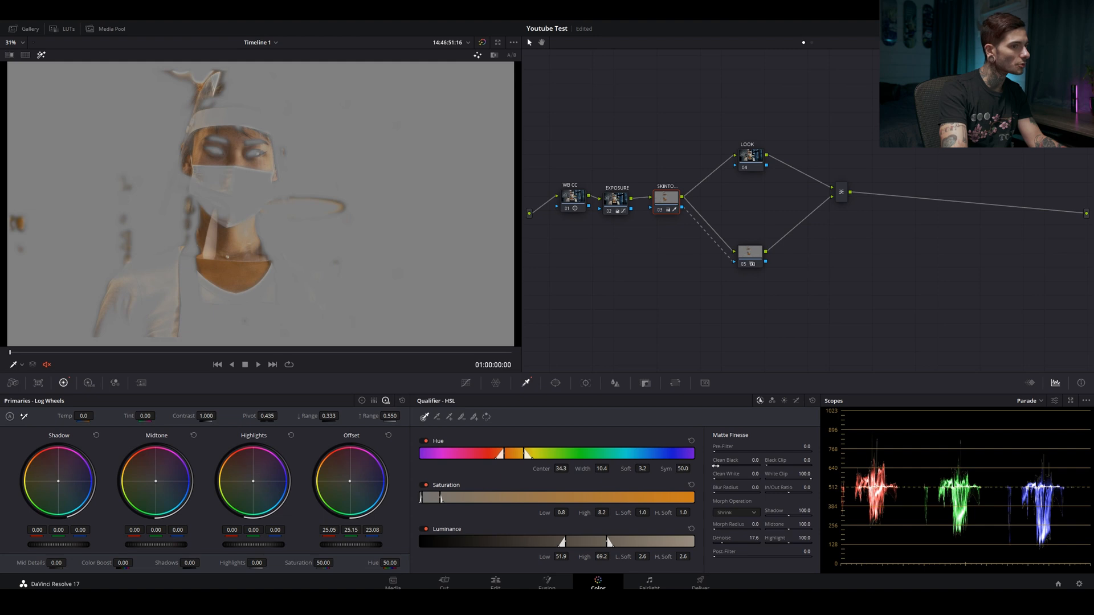
pyautogui.moveTo(715, 466); pyautogui.dragTo(723, 466)
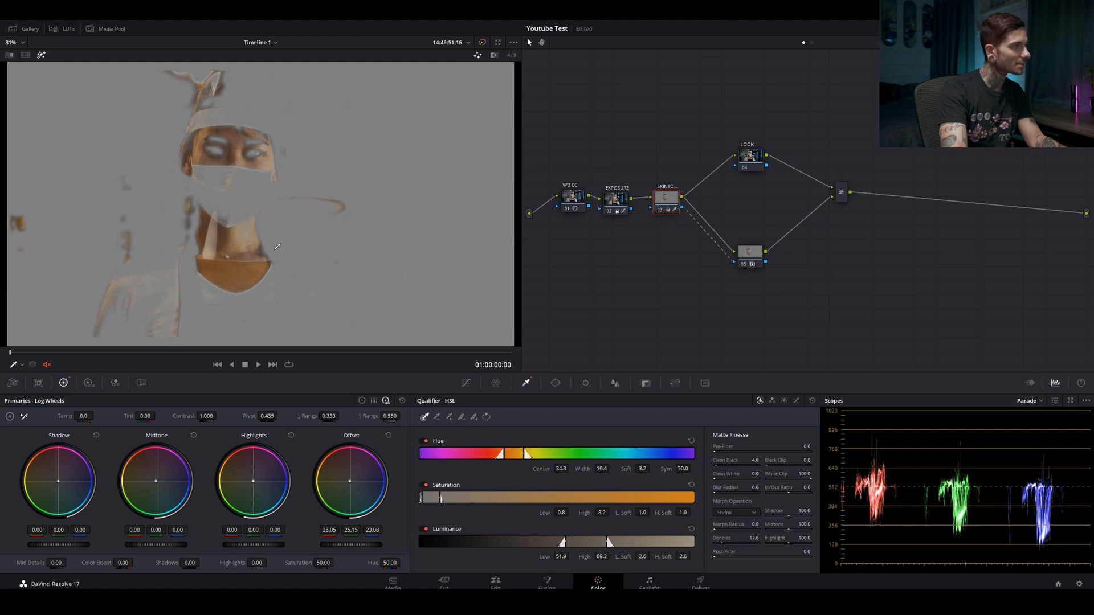
pyautogui.click(41, 54)
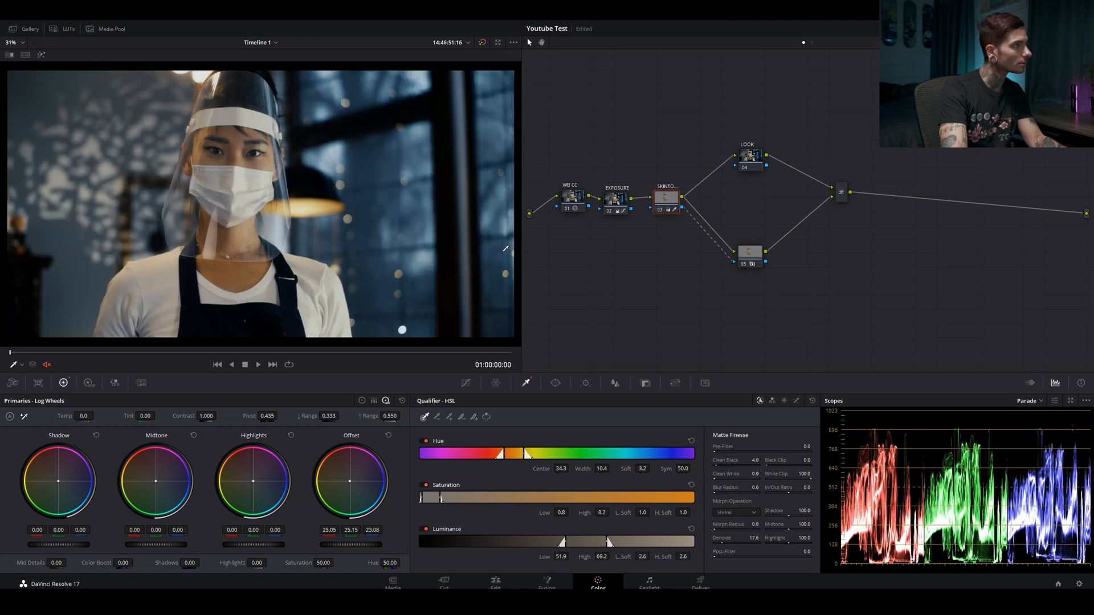
# Space EXPOSURE and SKINTONE out along the chain, and warm SKINTONE's log shadows to red 0.20, green -0.06, blue -0.02
pyautogui.click(622, 200)
pyautogui.moveTo(622, 201); pyautogui.dragTo(700, 197)
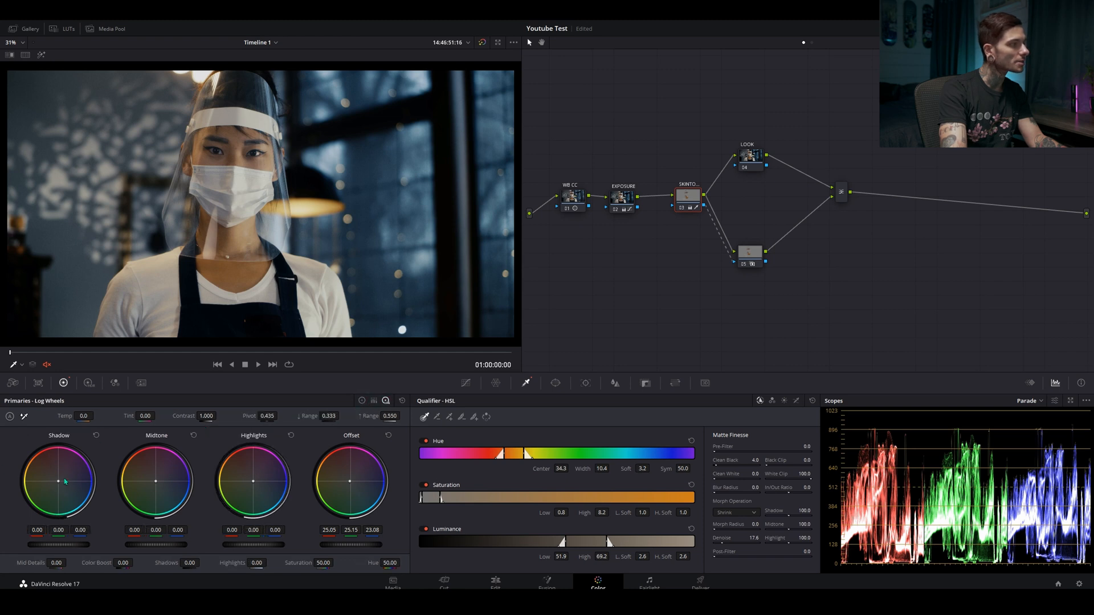
pyautogui.moveTo(59, 484); pyautogui.dragTo(57, 475)
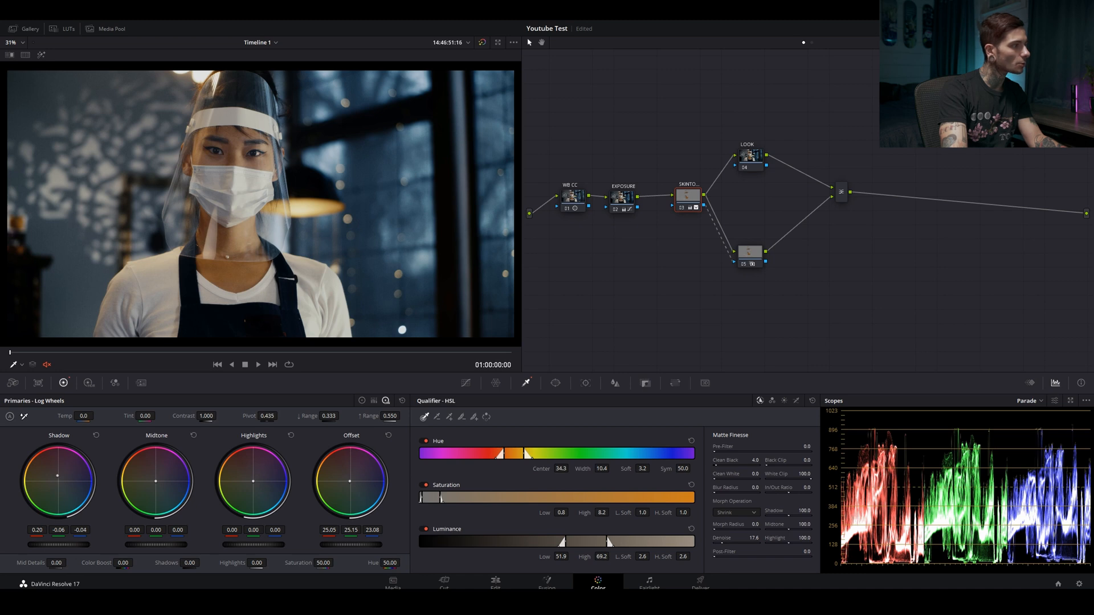
pyautogui.moveTo(58, 476); pyautogui.dragTo(58, 475)
# Compare the image with and without all grades, and repeatedly with and without the SKINTONE node alone
pyautogui.hotkey('shift', 'd')
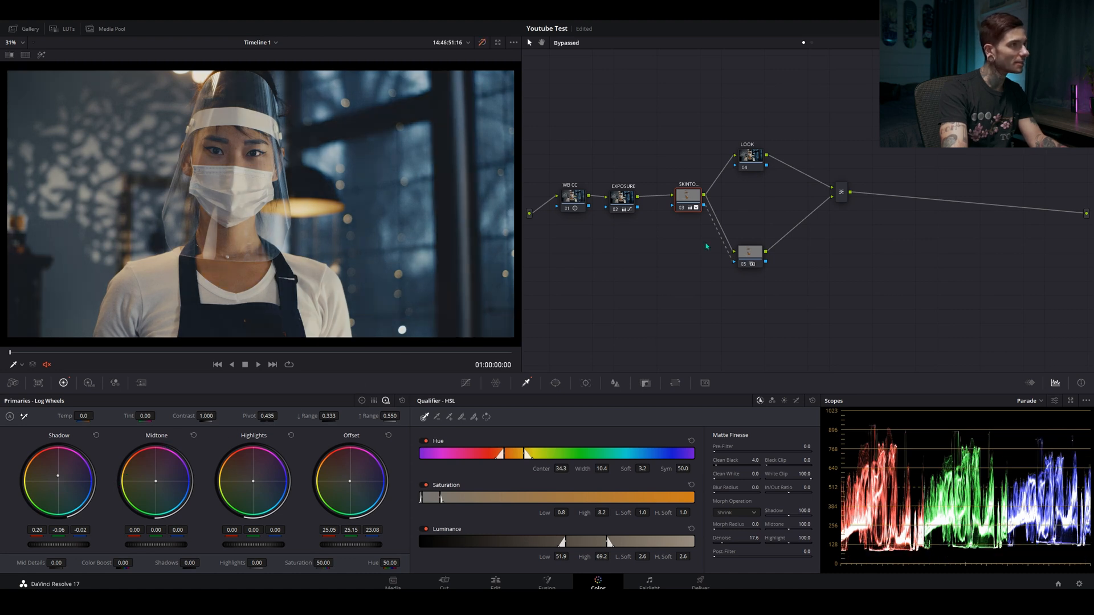
pyautogui.hotkey('shift', 'd')
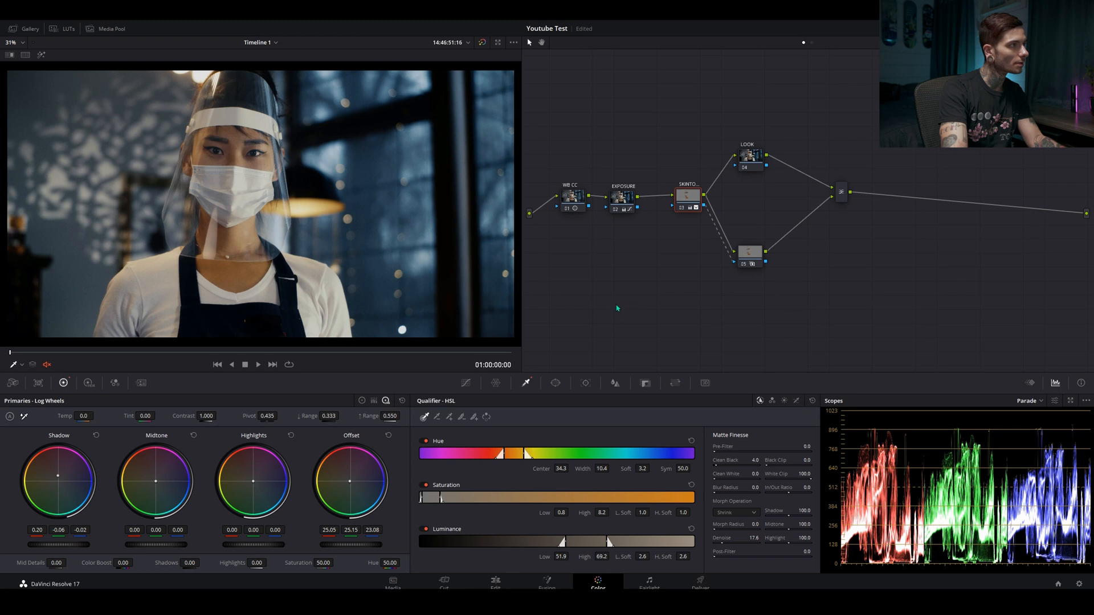
pyautogui.click(689, 209)
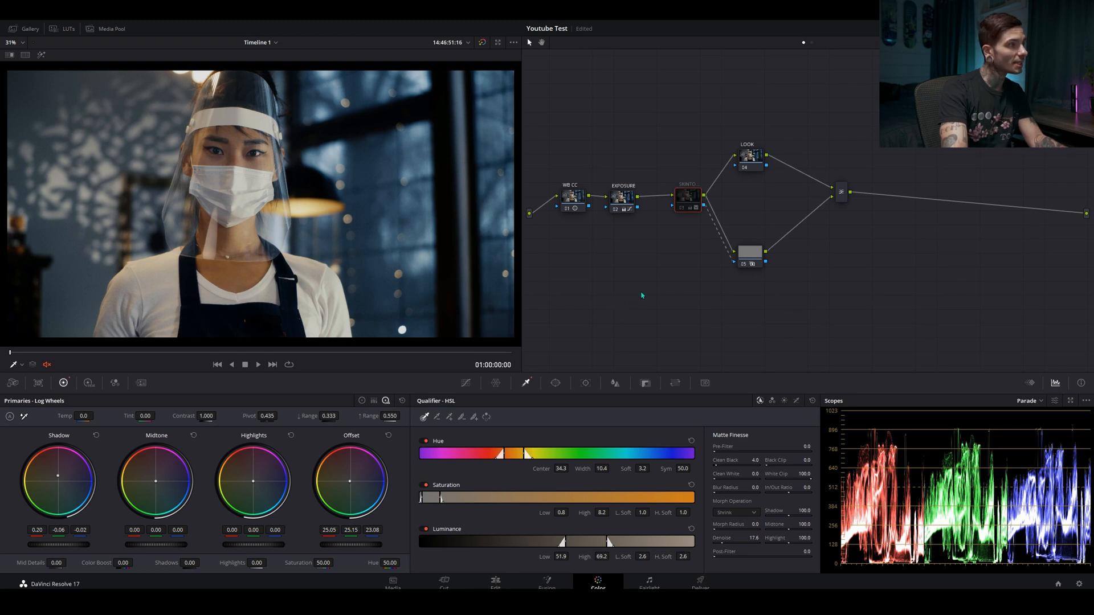
pyautogui.hotkey('ctrl', 'd')
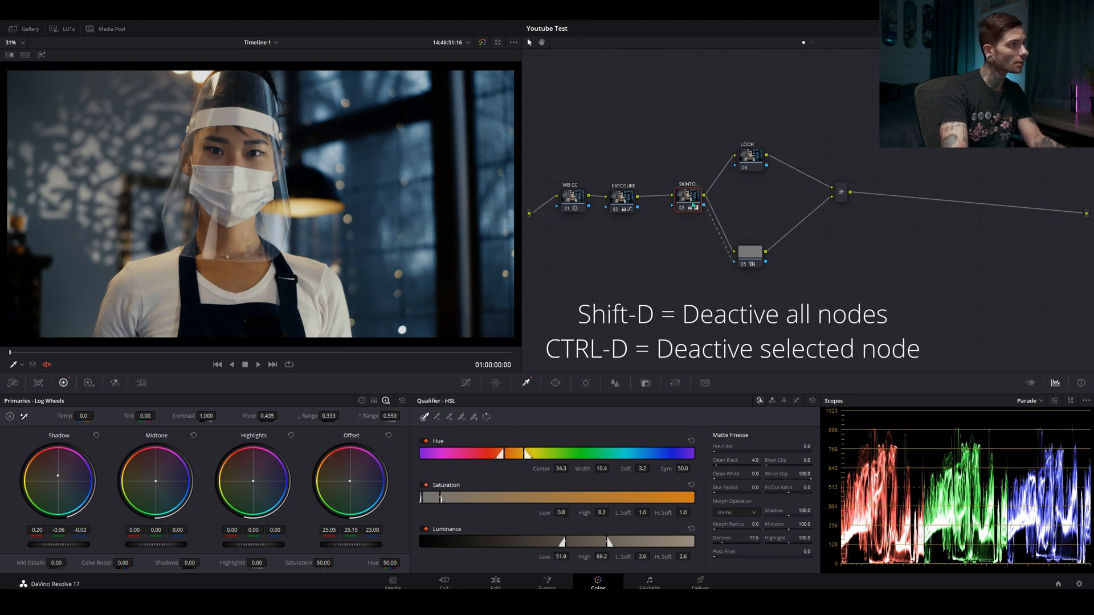
pyautogui.hotkey('ctrl', 'd')
pyautogui.hotkey('ctrl', 'd')
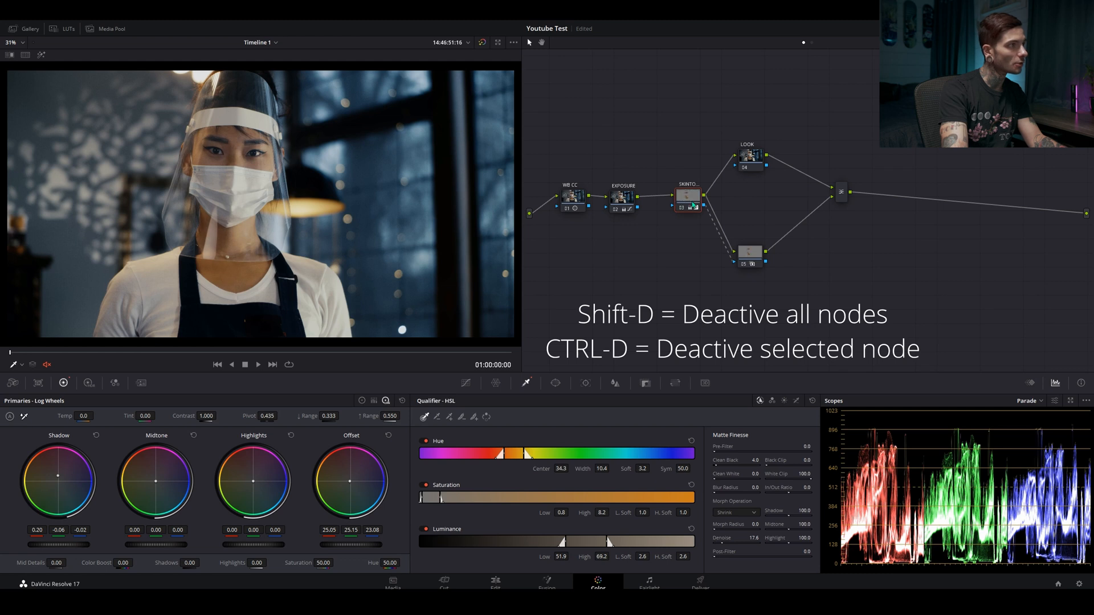
pyautogui.hotkey('ctrl', 'd')
pyautogui.hotkey('ctrl', 'd')
pyautogui.hotkey('ctrl', 'd')
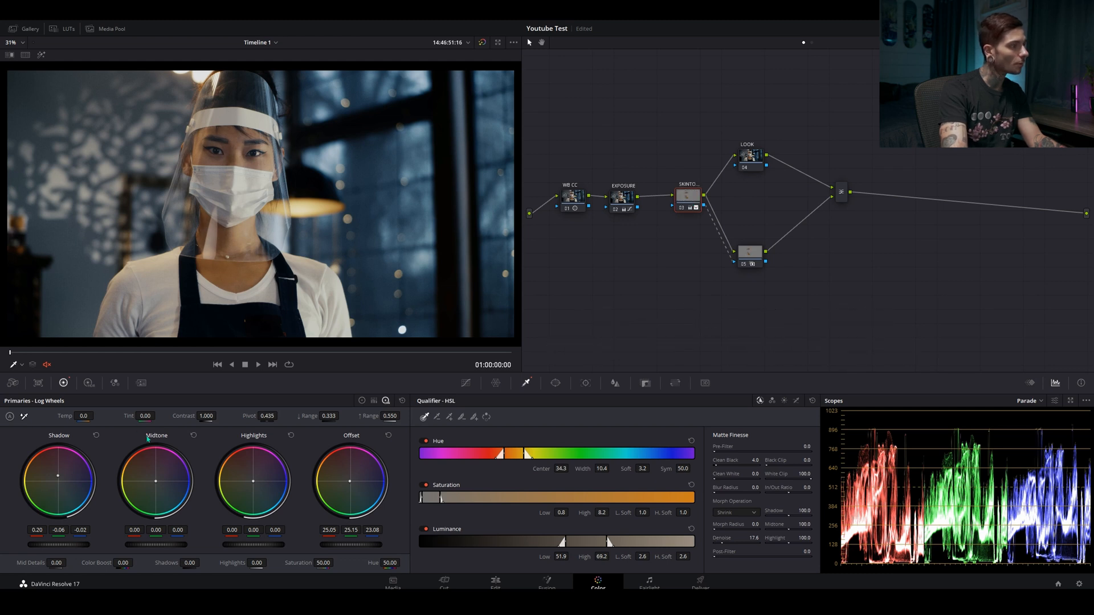
# Warm the SKINTONE node's log midtones to red 0.08, green -0.01, blue -0.12, and compare with the node disabled
pyautogui.moveTo(157, 482); pyautogui.dragTo(154, 479)
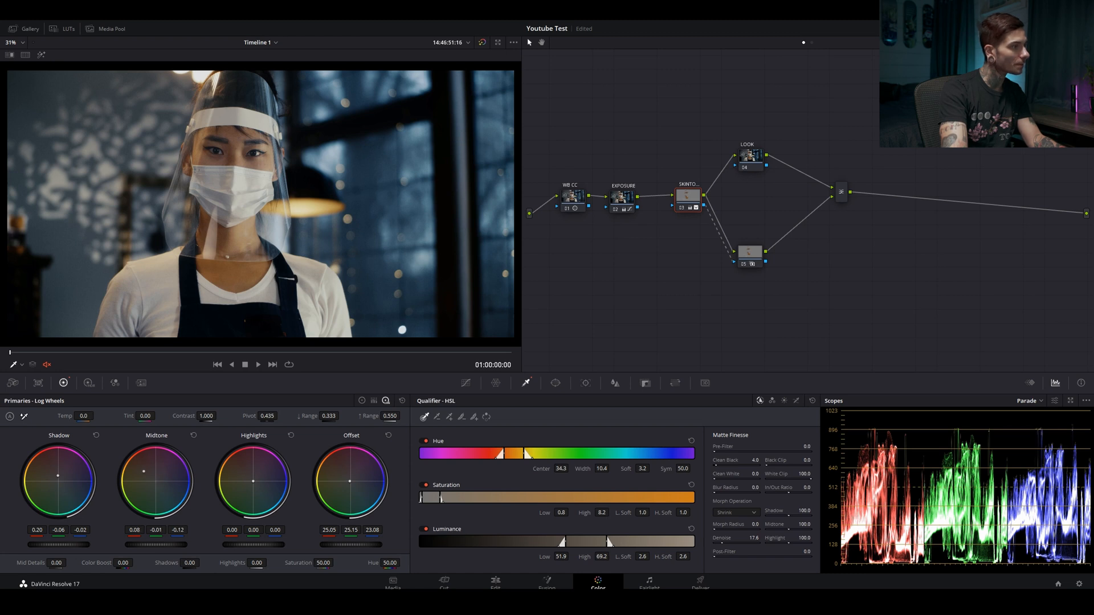
pyautogui.hotkey('ctrl', 'd')
pyautogui.hotkey('ctrl', 'd')
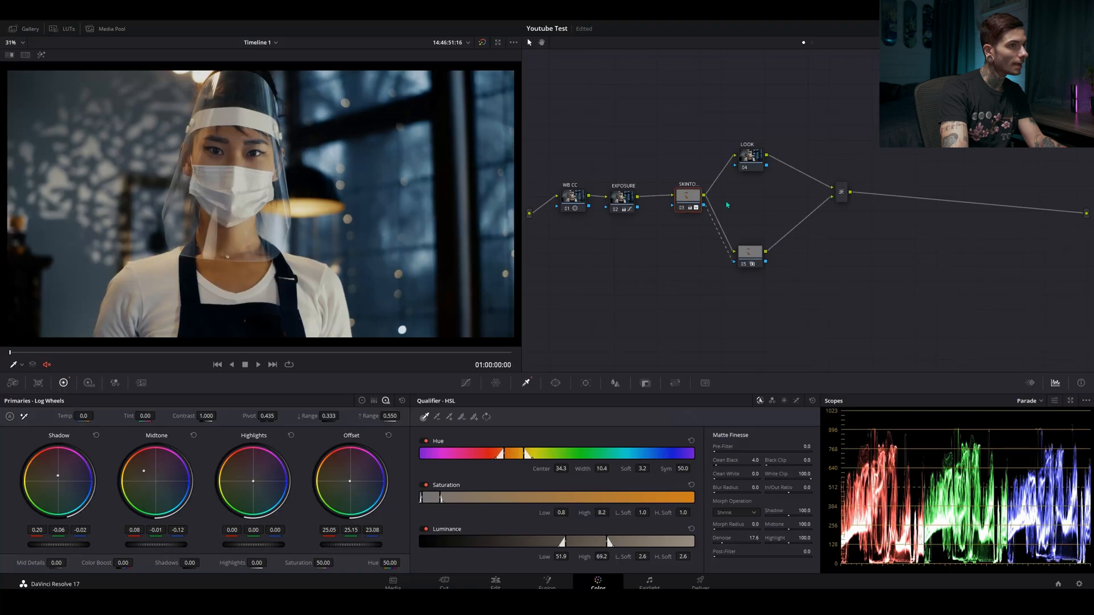
# Using the Color Wheels on the LOOK node, push lift toward teal (red -0.07, green 0.02) and gamma toward red (red 0.05, green -0.01)
pyautogui.moveTo(690, 194); pyautogui.dragTo(674, 195)
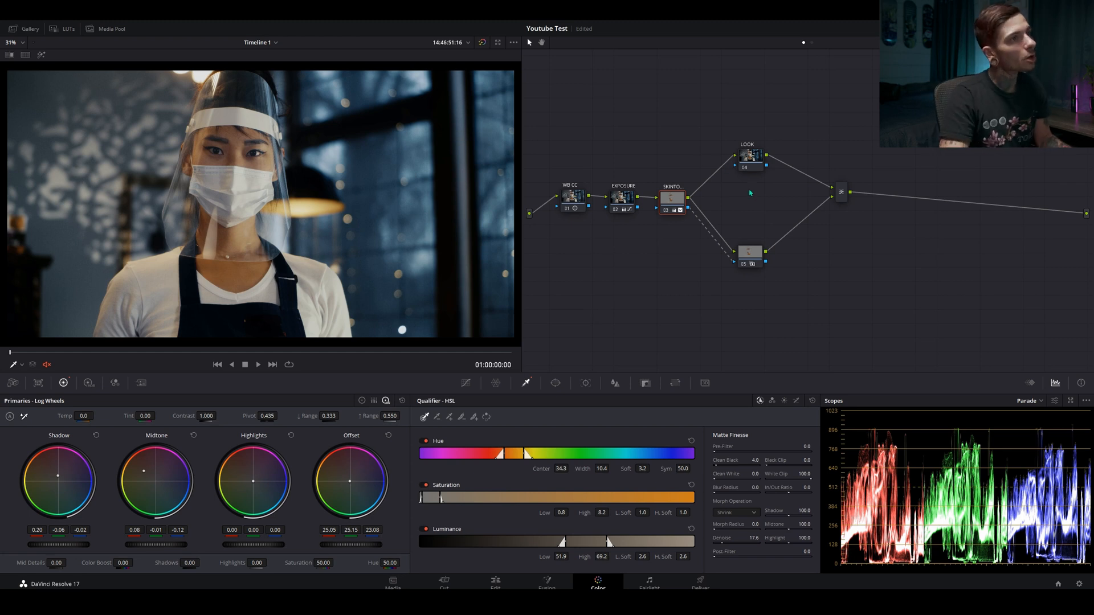
pyautogui.click(750, 157)
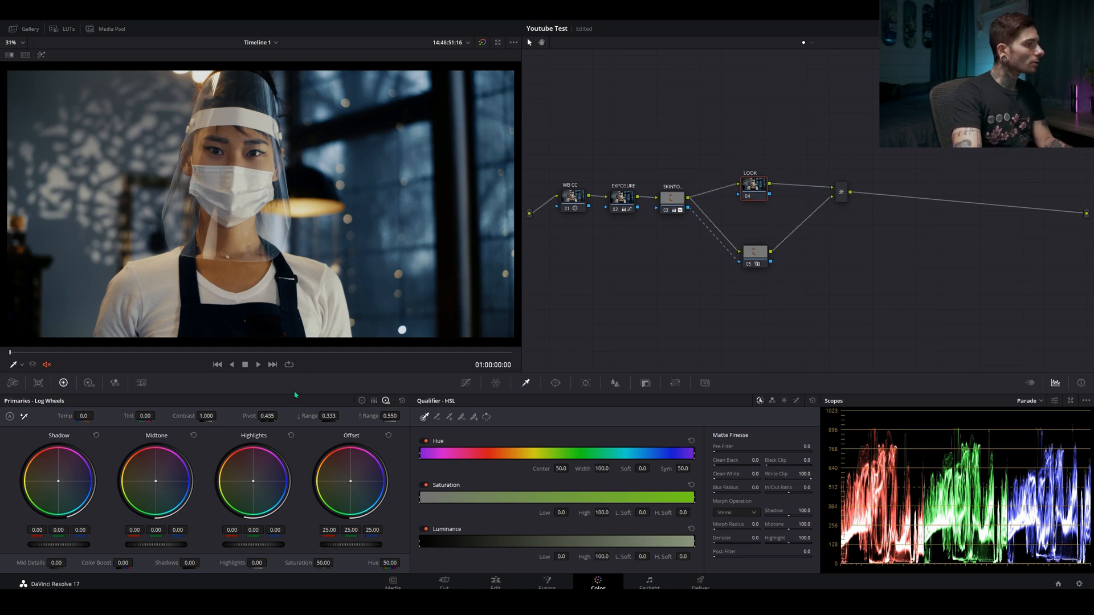
pyautogui.click(362, 400)
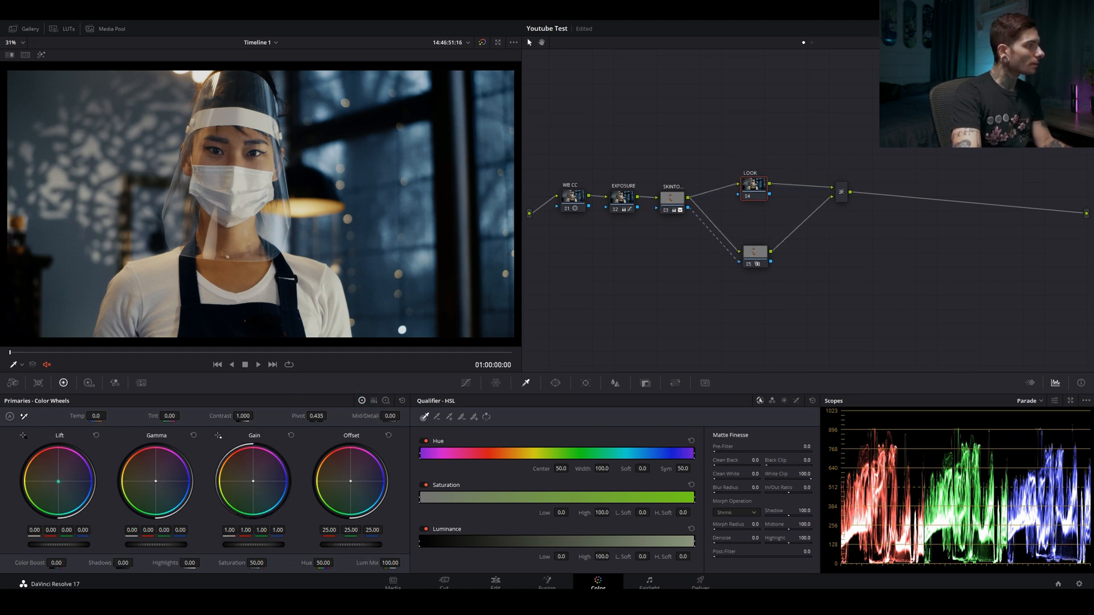
pyautogui.moveTo(58, 481); pyautogui.dragTo(59, 486)
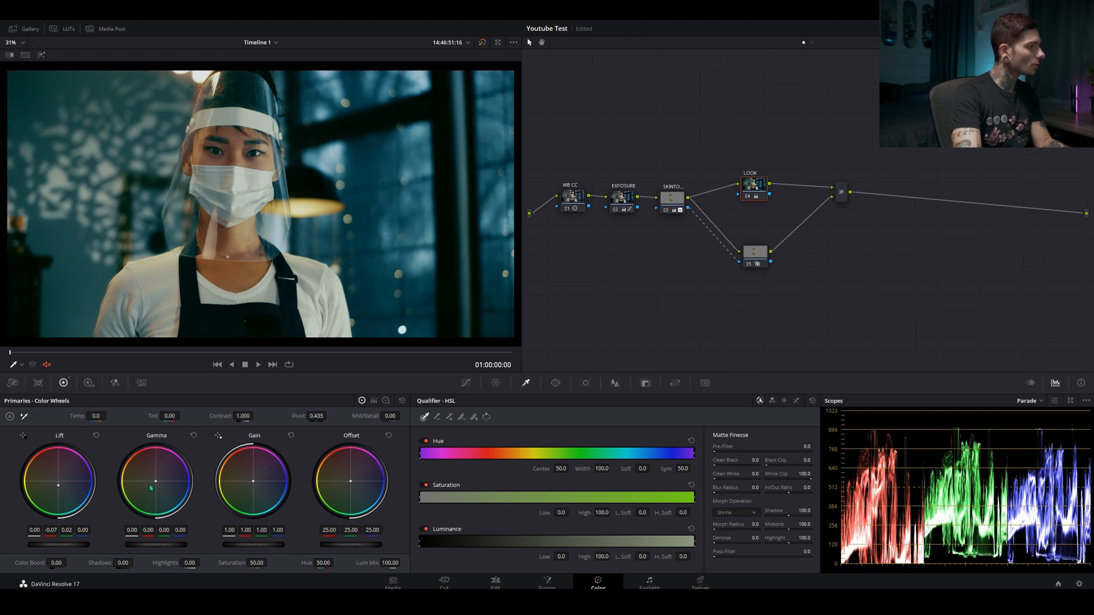
pyautogui.moveTo(157, 484); pyautogui.dragTo(155, 476)
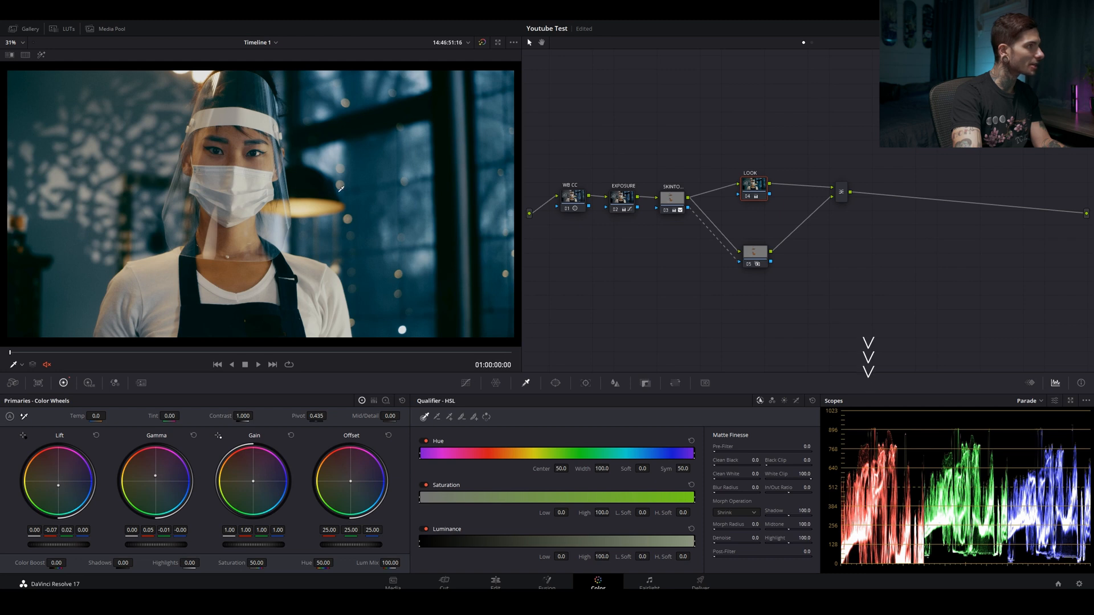
# With the Log Wheels, warm the LOOK node's shadows to red 0.27, green -0.08, blue -0.06, and compare with the node disabled
pyautogui.click(386, 400)
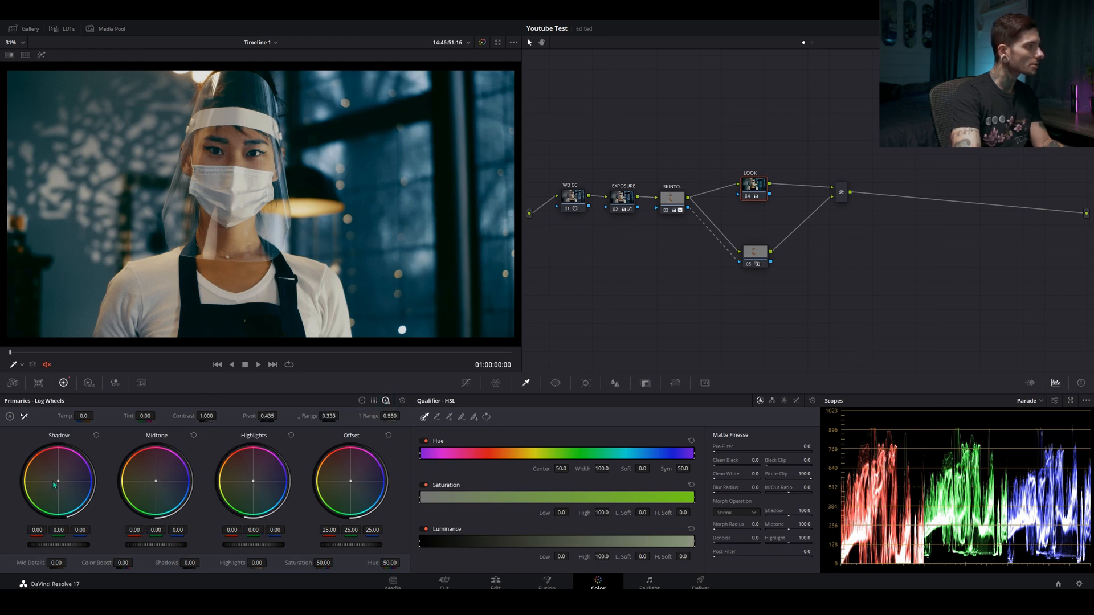
pyautogui.moveTo(54, 485); pyautogui.dragTo(54, 477)
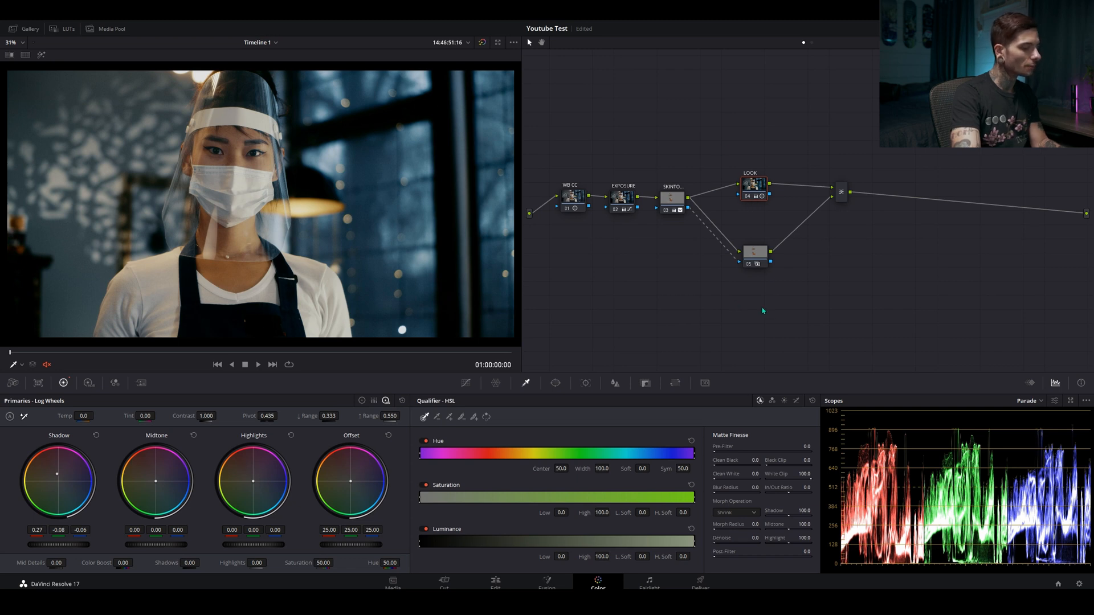
pyautogui.hotkey('ctrl', 'd')
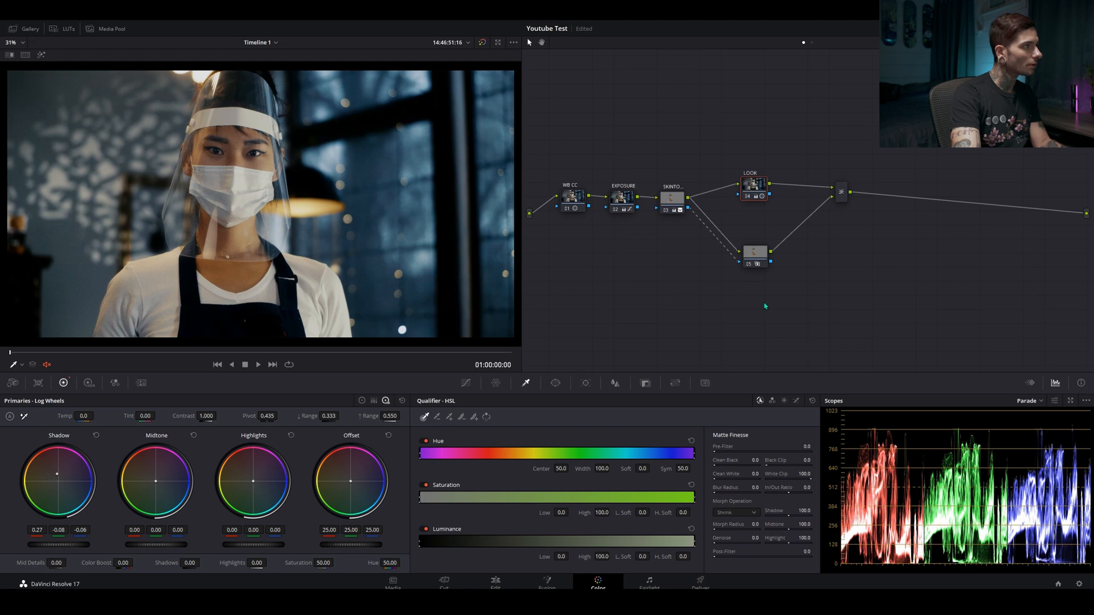
pyautogui.hotkey('ctrl', 'd')
pyautogui.hotkey('ctrl', 'd')
pyautogui.hotkey('ctrl', 'd')
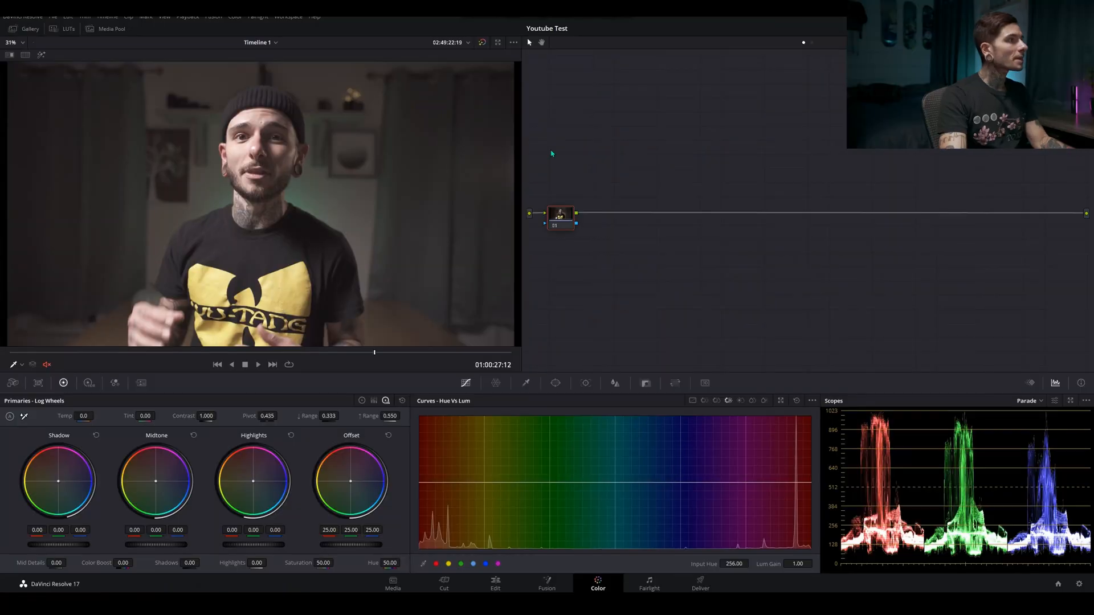
pyautogui.moveTo(550, 208); pyautogui.dragTo(556, 208)
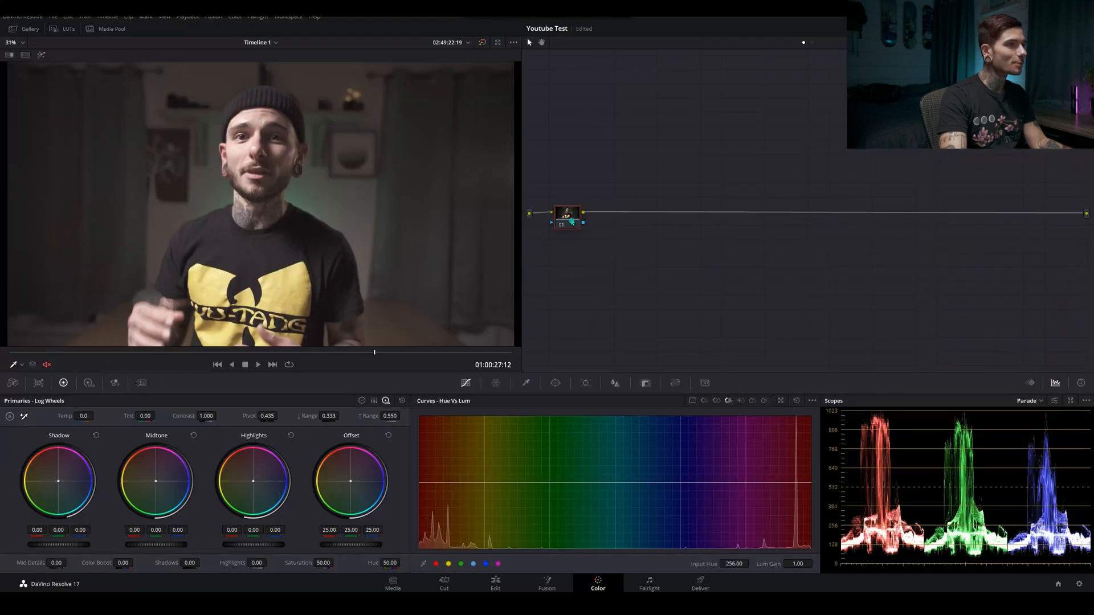
# Reposition the first node, label it "wb", and add a serial node labelled "expos" after it
pyautogui.moveTo(572, 224)
pyautogui.mouseDown()
pyautogui.moveTo(578, 197)
pyautogui.moveTo(575, 206)
pyautogui.mouseUp()
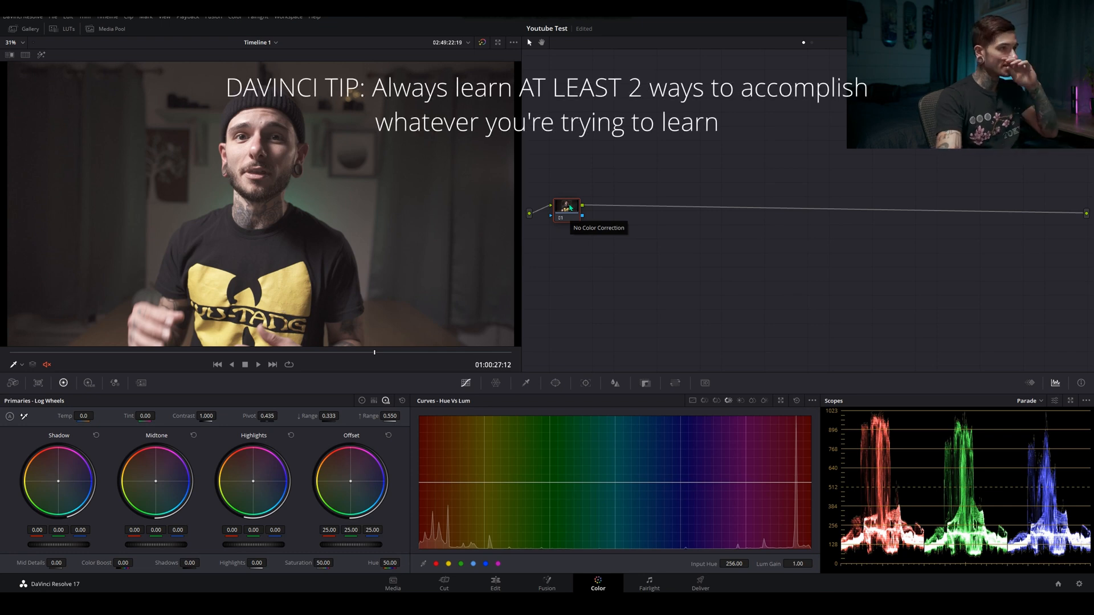
pyautogui.moveTo(572, 208); pyautogui.dragTo(566, 209)
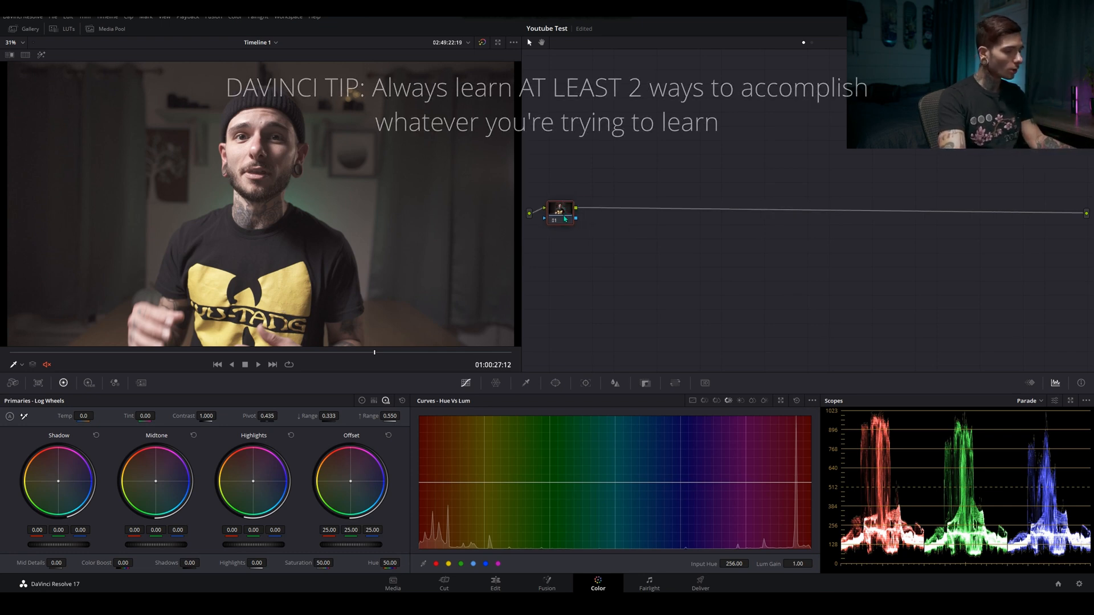
pyautogui.rightClick(566, 209)
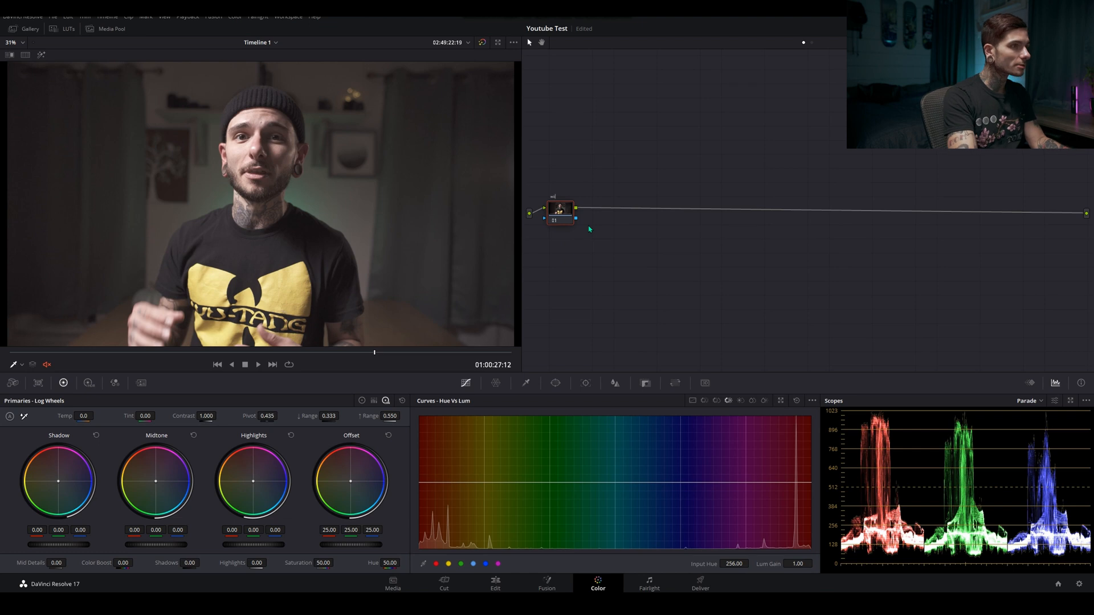
pyautogui.hotkey('alt', 's')
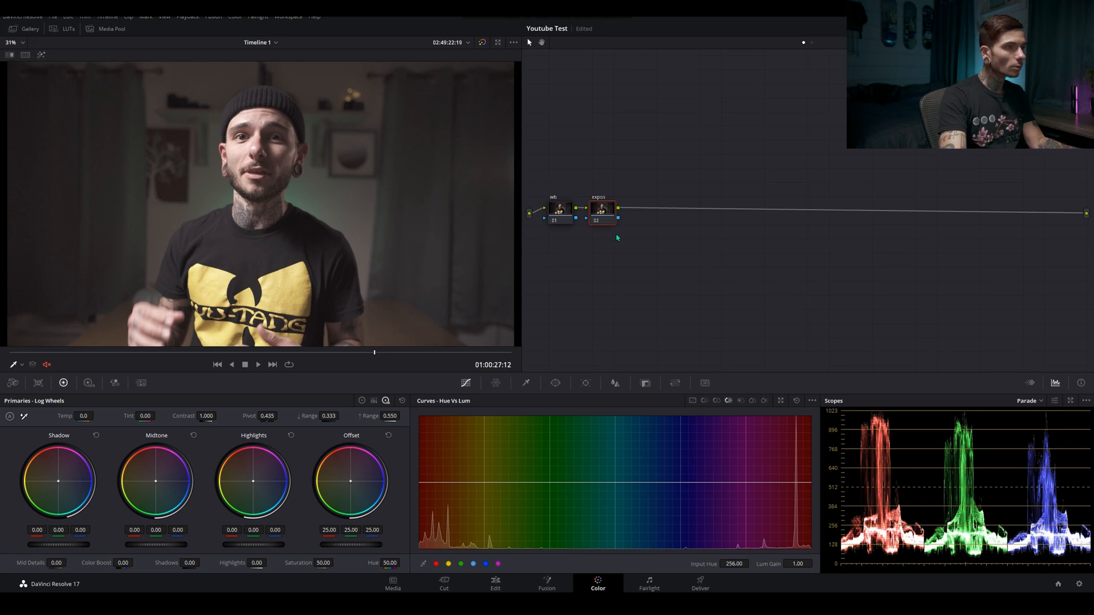
# Add a third serial node after expos and label it "LOOK"
pyautogui.hotkey('alt', 's')
pyautogui.rightClick(642, 213)
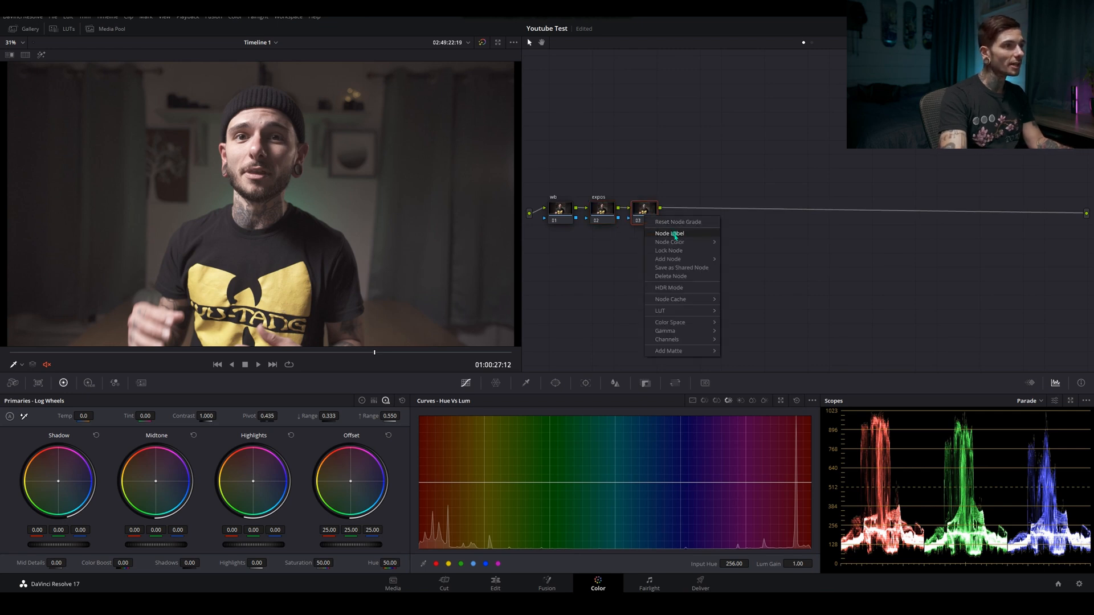
pyautogui.click(675, 237)
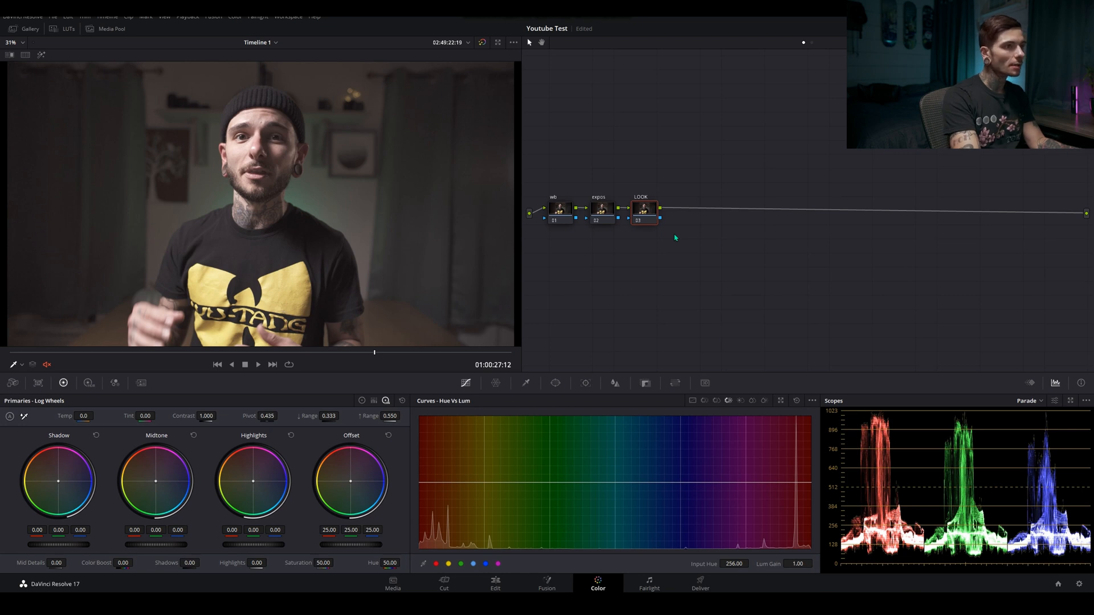
# Add two parallel nodes alongside LOOK, spread the branches vertically, and label the middle one "Skin"
pyautogui.hotkey('alt', 'p')
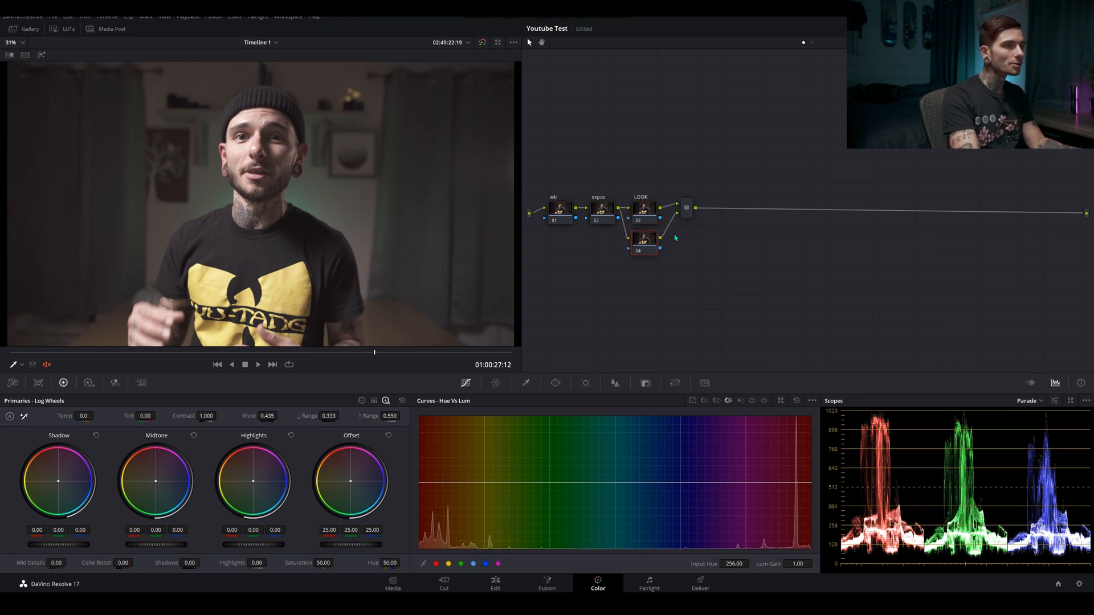
pyautogui.hotkey('alt', 'p')
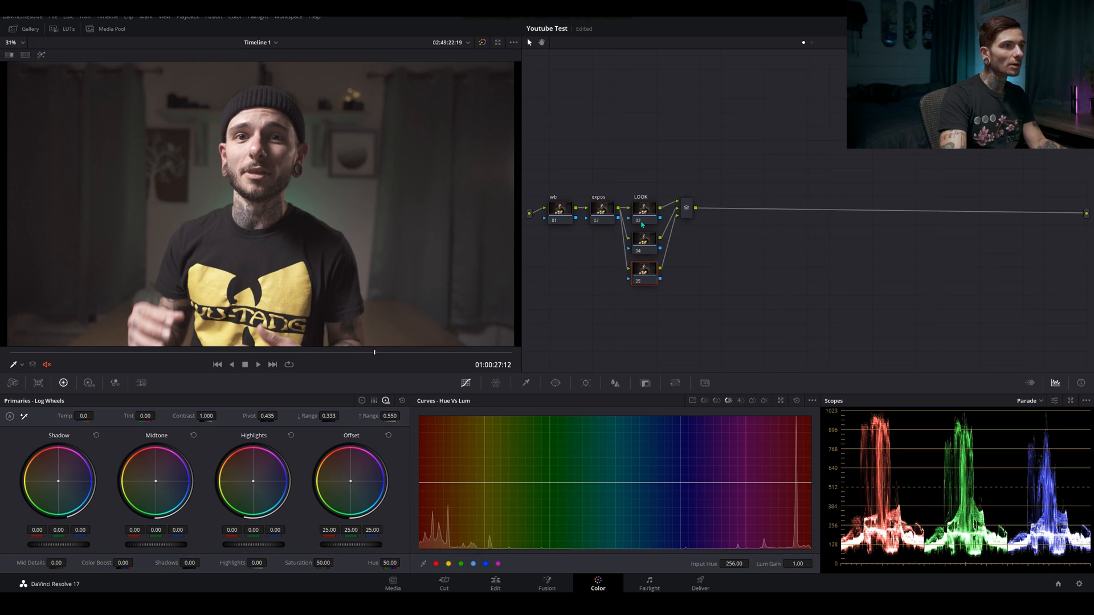
pyautogui.moveTo(642, 224)
pyautogui.mouseDown()
pyautogui.moveTo(640, 176)
pyautogui.moveTo(646, 223)
pyautogui.moveTo(646, 214)
pyautogui.mouseUp()
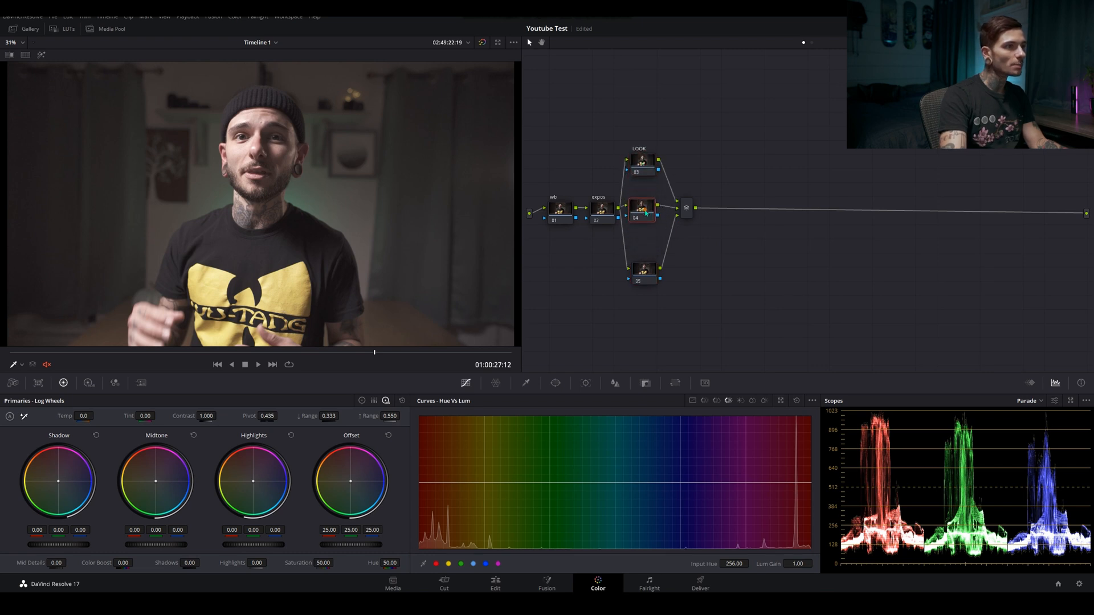
pyautogui.rightClick(647, 213)
pyautogui.click(666, 229)
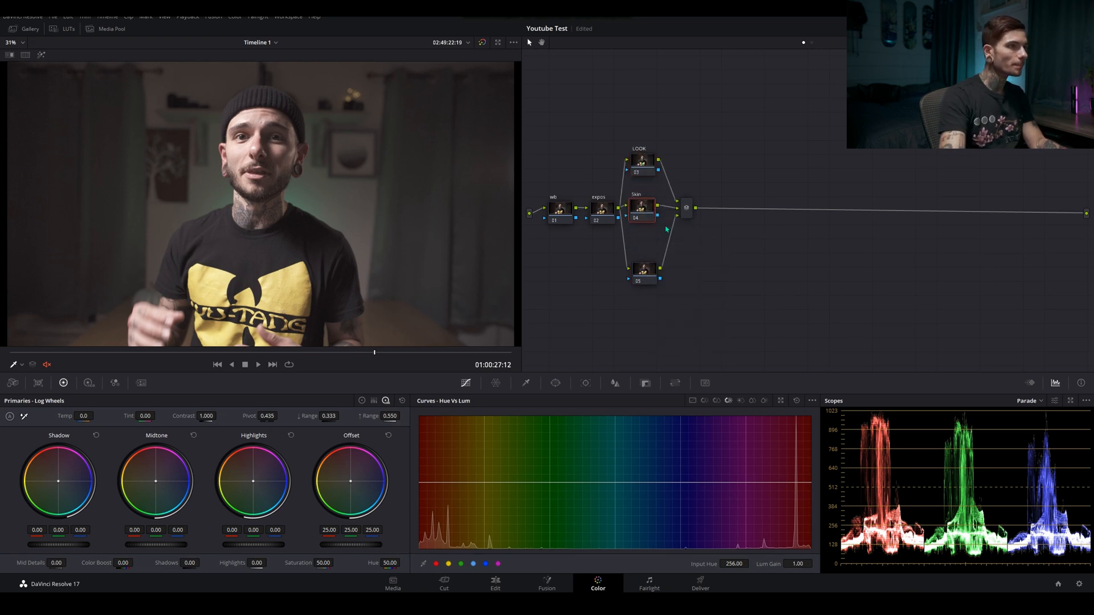
# Move the lowest parallel node closer to the Skin node and label it "HIGH CUT"
pyautogui.moveTo(652, 270); pyautogui.dragTo(649, 249)
pyautogui.rightClick(648, 248)
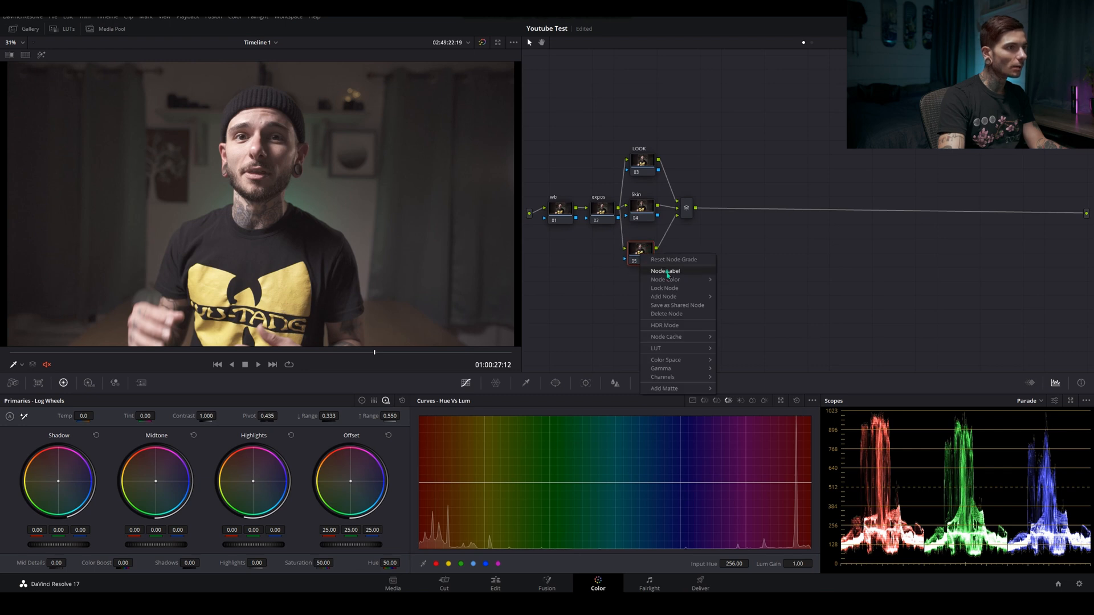
pyautogui.click(663, 271)
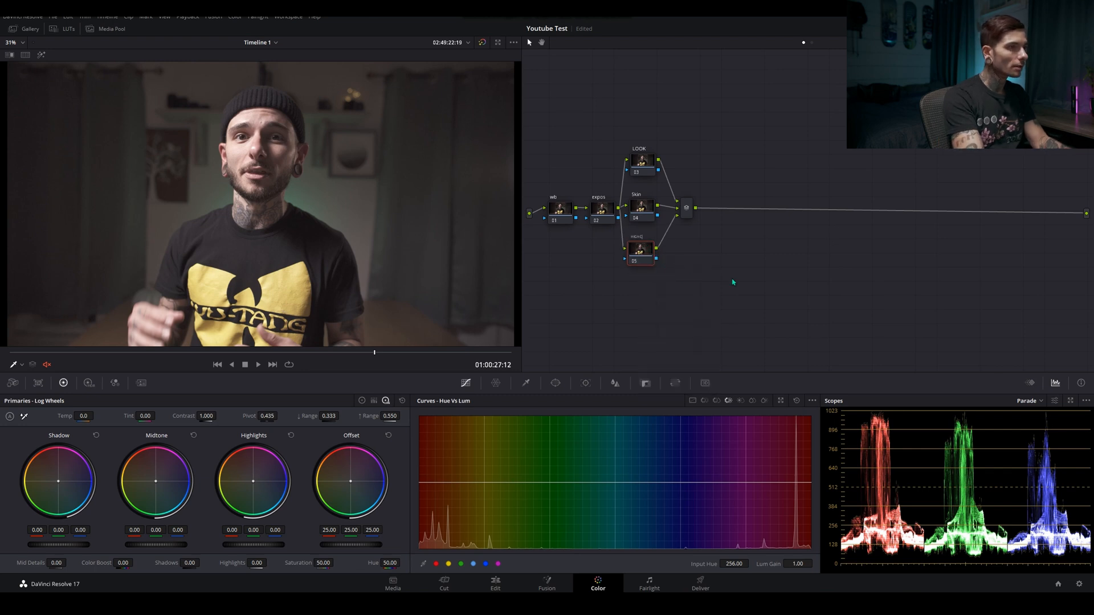
pyautogui.press('Return')
# Add a serial node after the parallel mixer and label it "HIGH KEY"
pyautogui.click(687, 206)
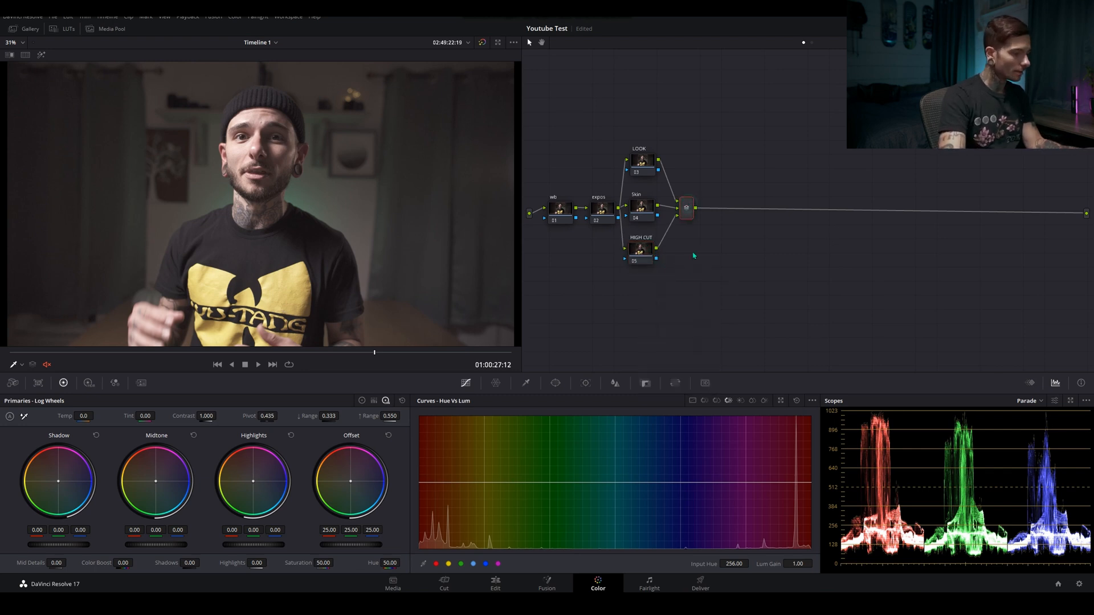
pyautogui.hotkey('alt', 's')
pyautogui.rightClick(735, 214)
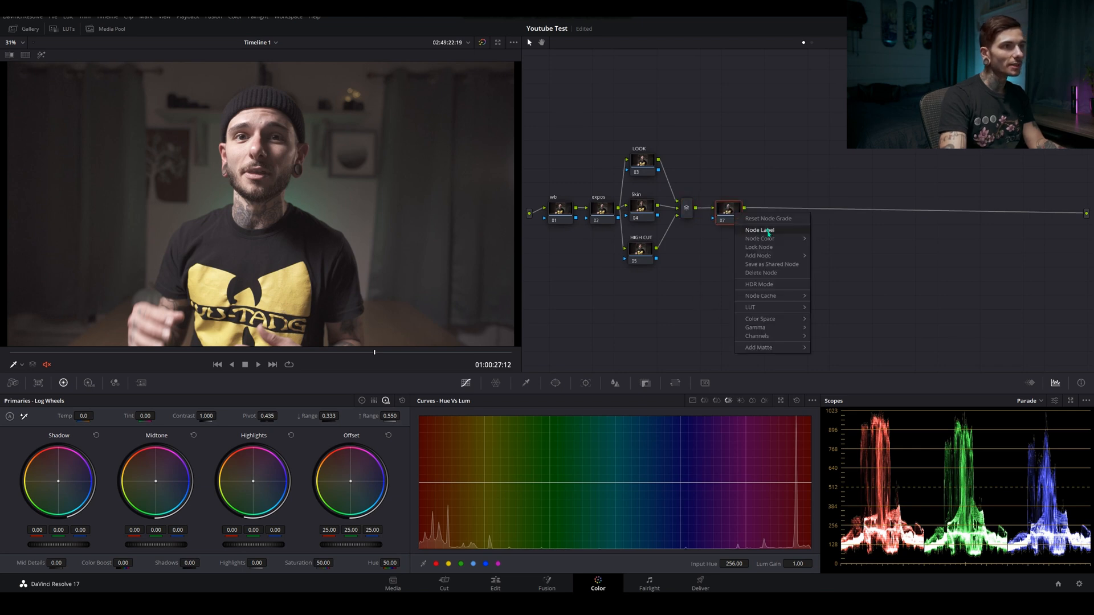
pyautogui.click(759, 229)
pyautogui.write('HIGH KEY')
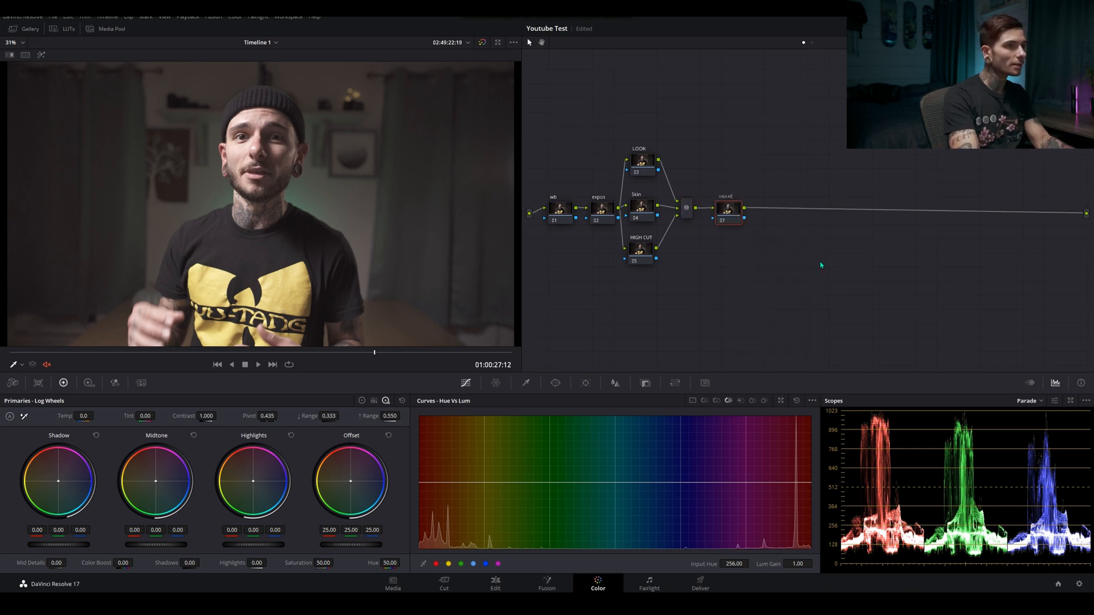
pyautogui.press('Return')
# White-balance the wb node by sampling near the man's eye, then set tint to -19.84 and log shadows to red -0.01, blue 0.03
pyautogui.click(550, 214)
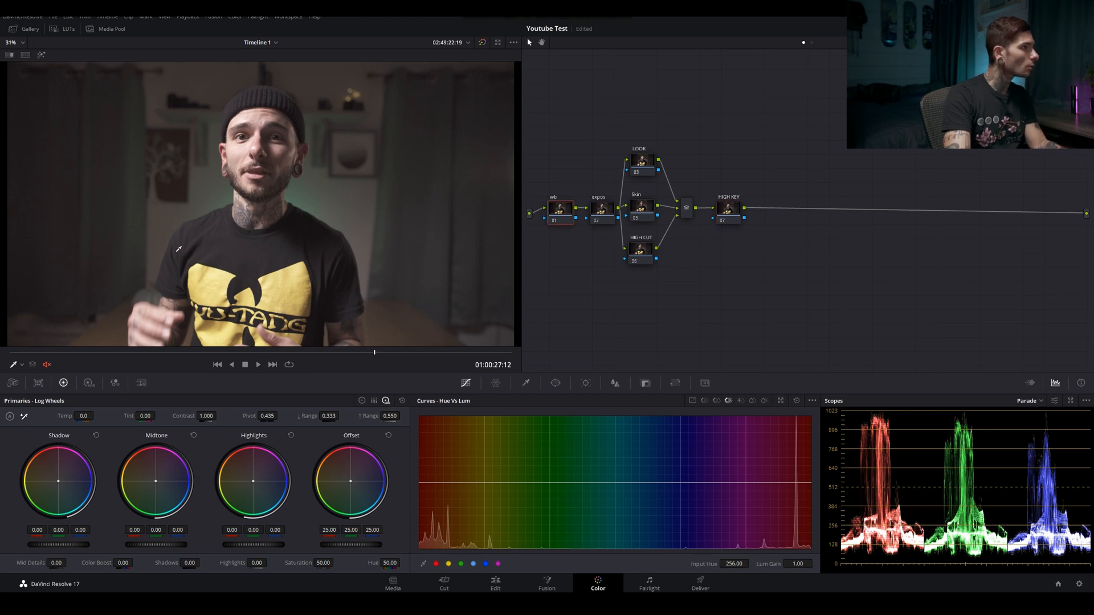
pyautogui.click(23, 417)
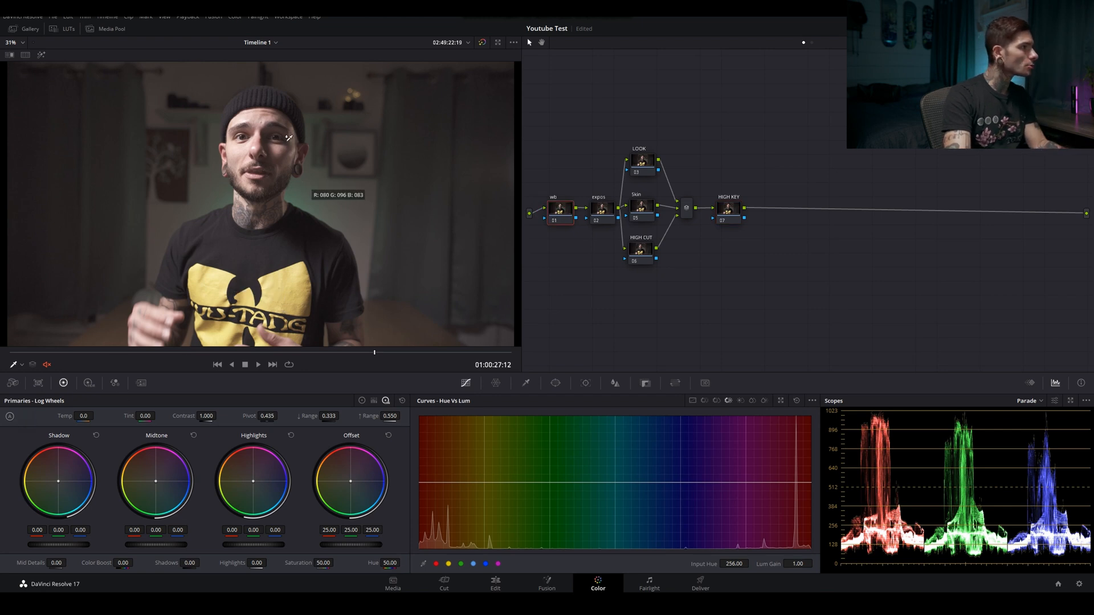
pyautogui.click(239, 136)
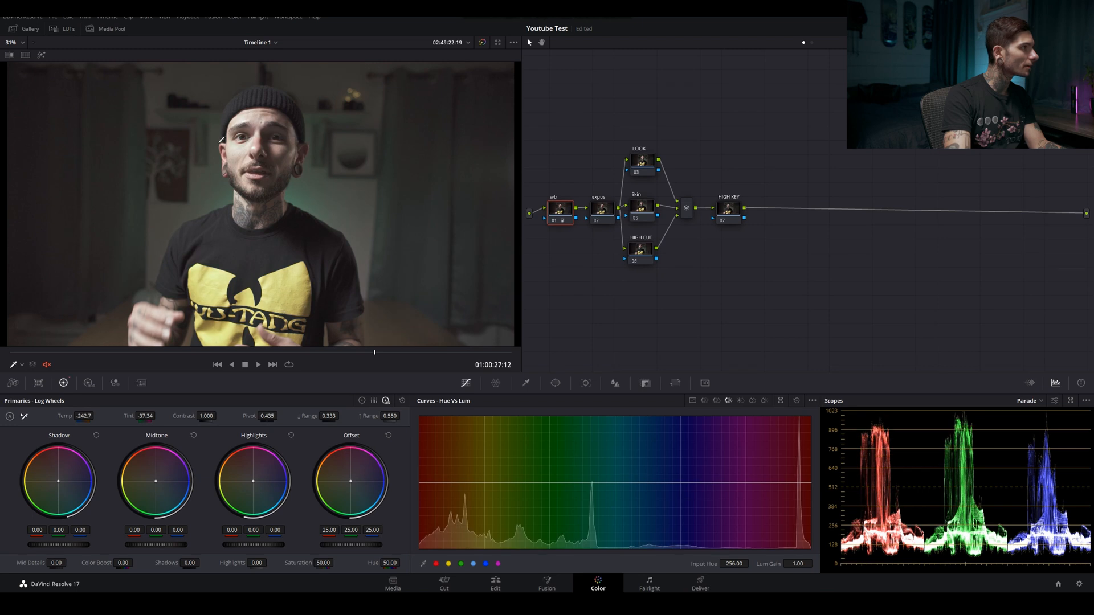
pyautogui.moveTo(143, 416); pyautogui.dragTo(159, 416)
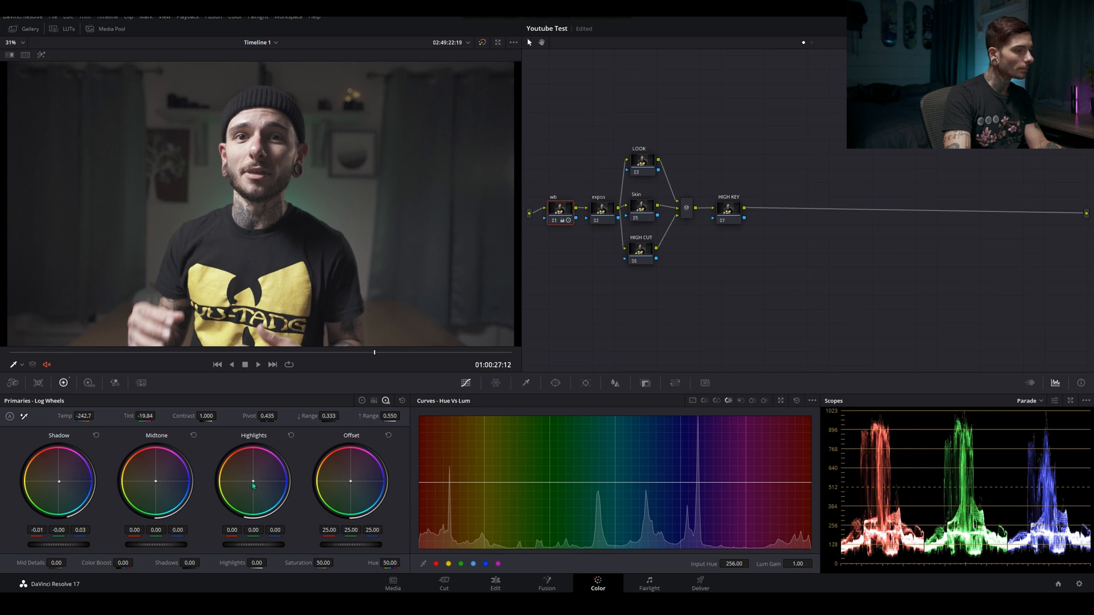
# Set the wb node's log highlights to red 0.03, green -0.01, blue 0.05, and compare with all grades bypassed
pyautogui.moveTo(254, 486); pyautogui.dragTo(254, 481)
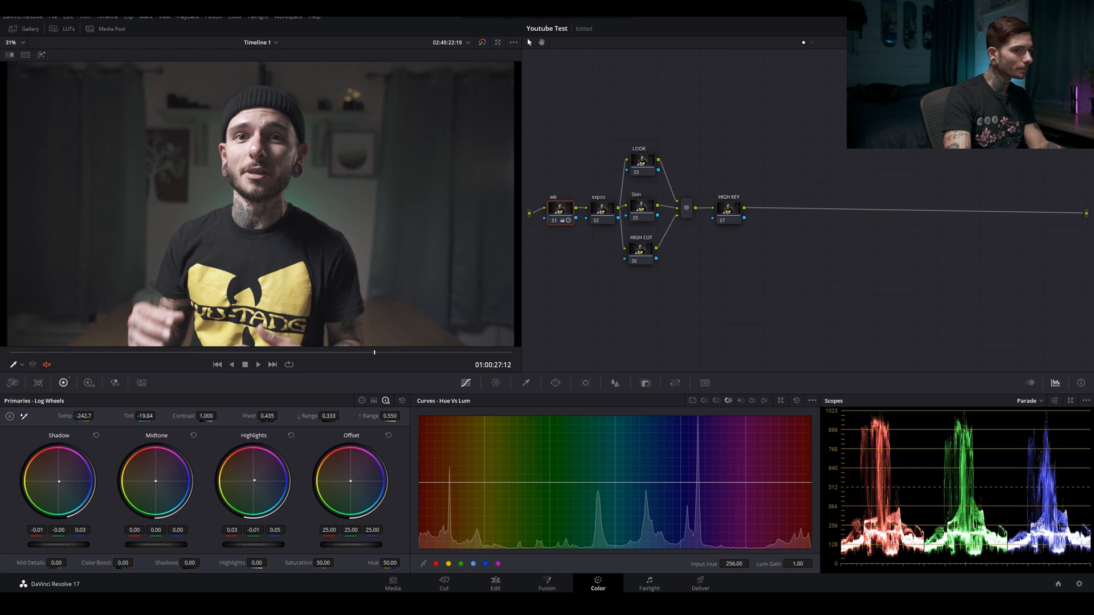
pyautogui.click(483, 42)
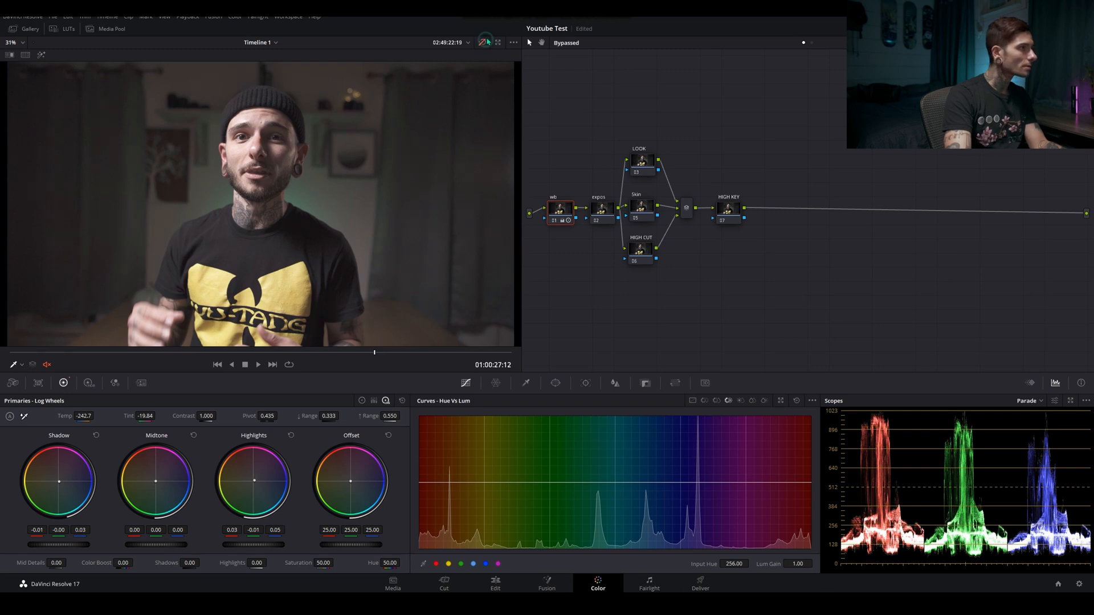
pyautogui.click(483, 43)
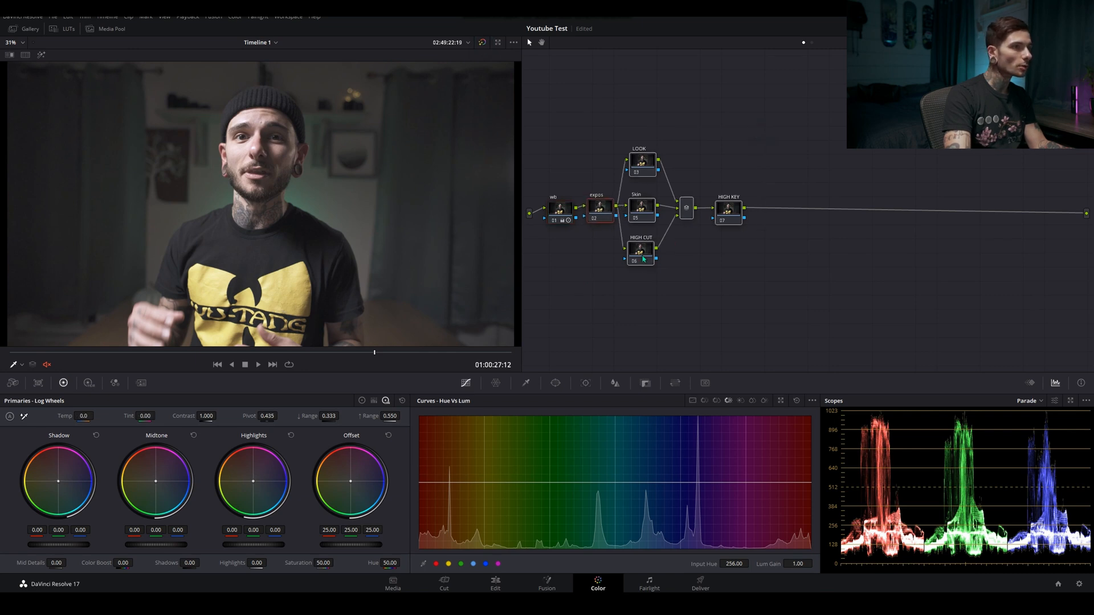
# Move the downstream nodes away from expos, set its gamma to 0.03, gain to 0.97 and lift to -0.03, and compare with grades bypassed
pyautogui.moveTo(645, 251); pyautogui.dragTo(699, 247)
pyautogui.click(597, 208)
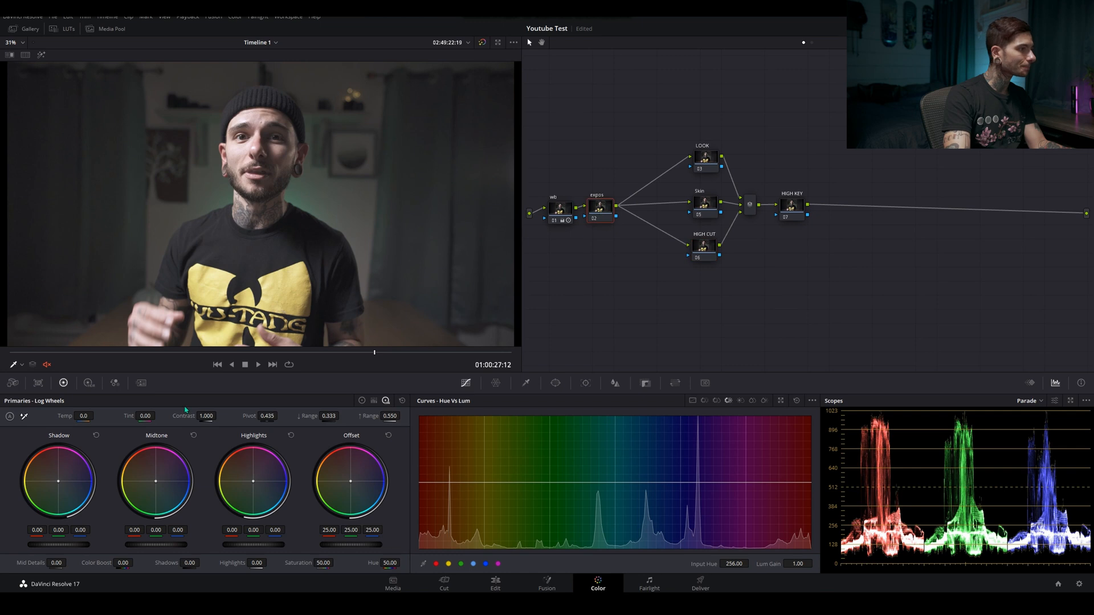
pyautogui.click(362, 401)
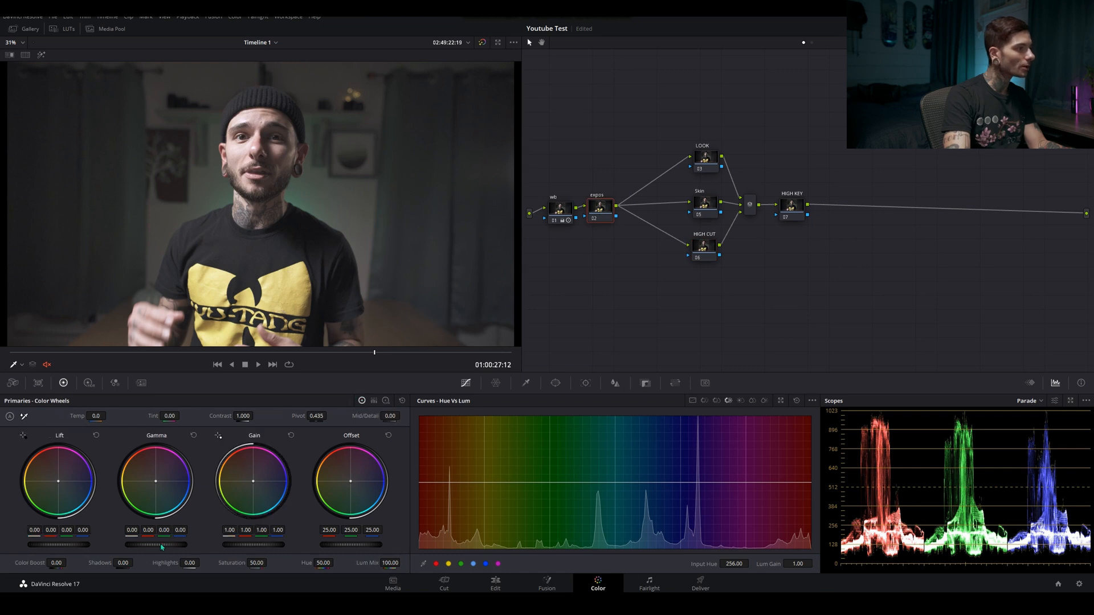
pyautogui.moveTo(162, 547); pyautogui.dragTo(164, 547)
pyautogui.moveTo(267, 547); pyautogui.dragTo(267, 547)
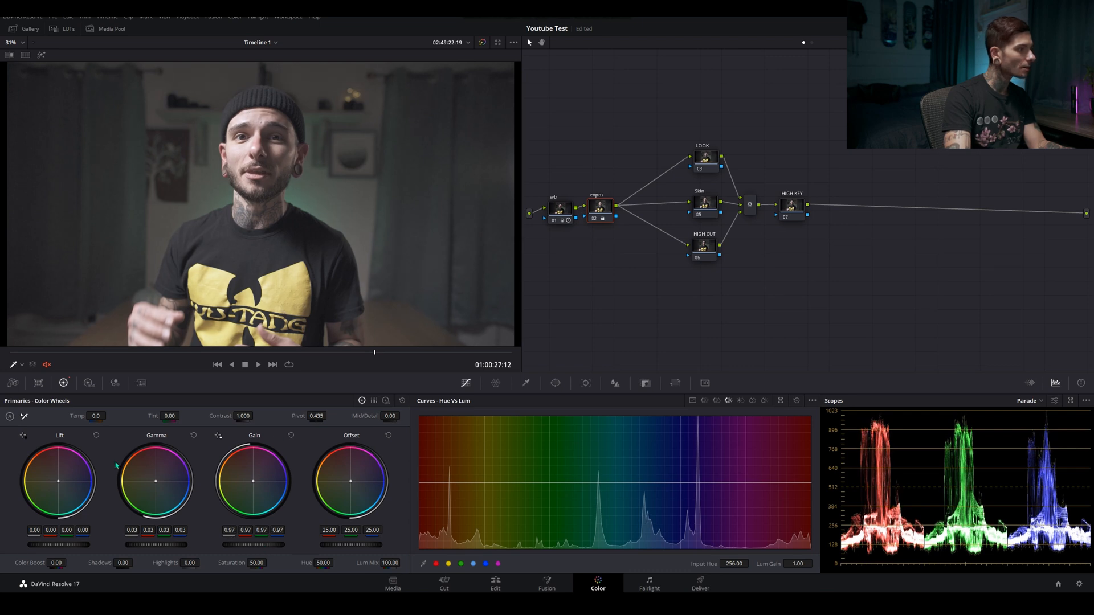
pyautogui.moveTo(79, 547); pyautogui.dragTo(75, 548)
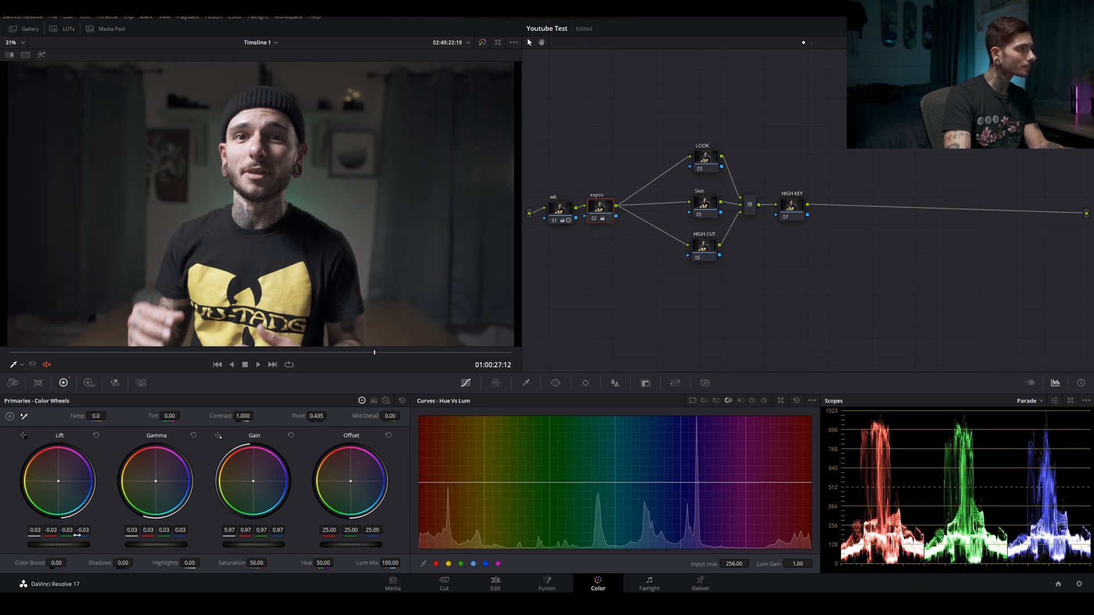
pyautogui.click(484, 43)
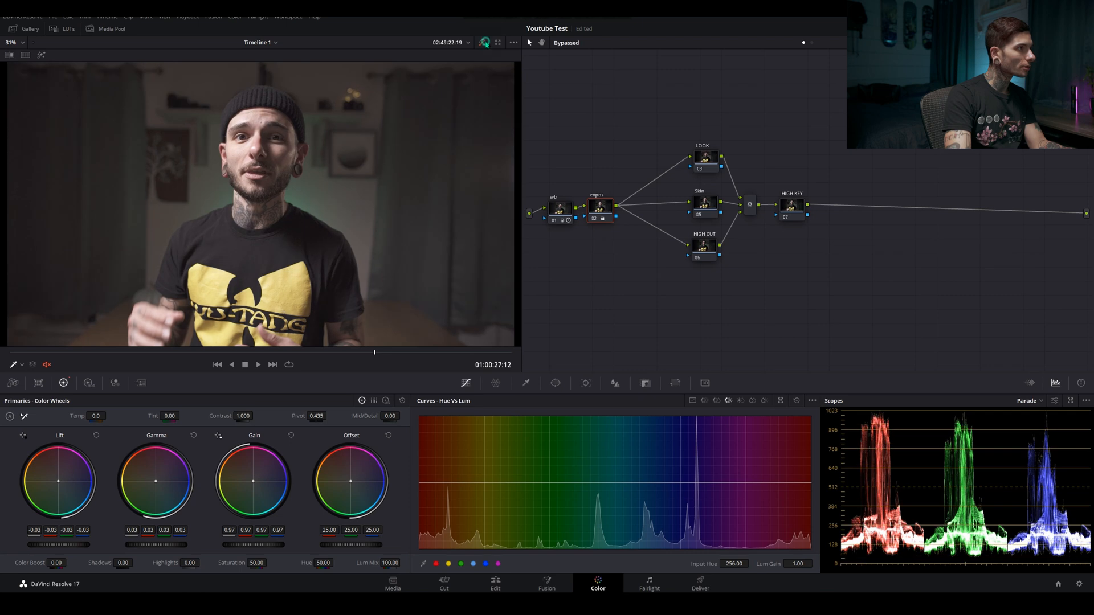
pyautogui.click(483, 43)
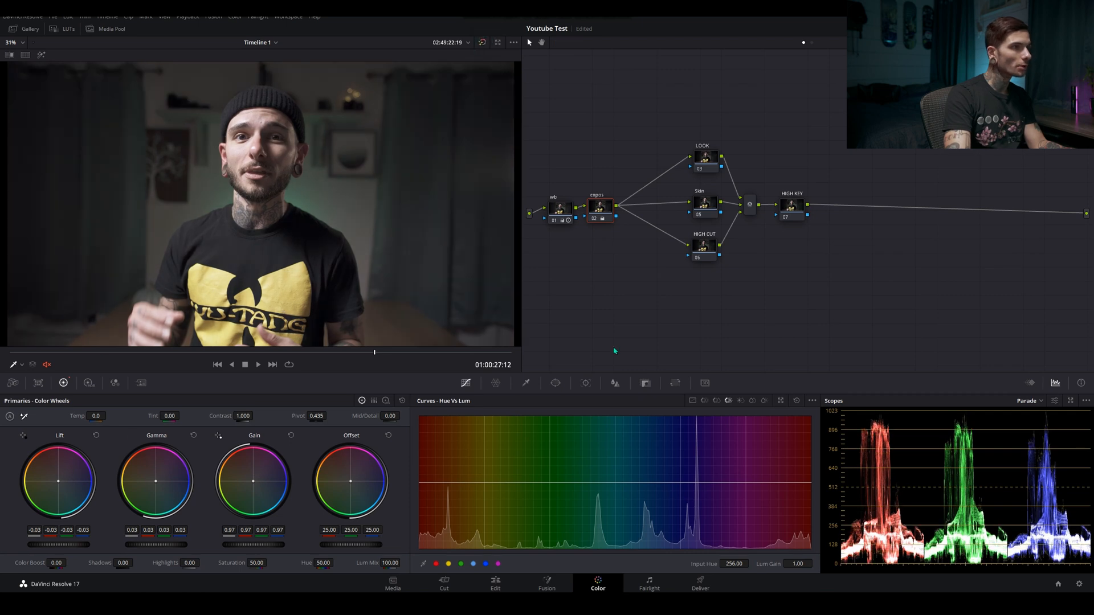
# Raise the expos node's contrast to 1.050 and compare the image with all grades bypassed
pyautogui.moveTo(605, 209); pyautogui.dragTo(622, 213)
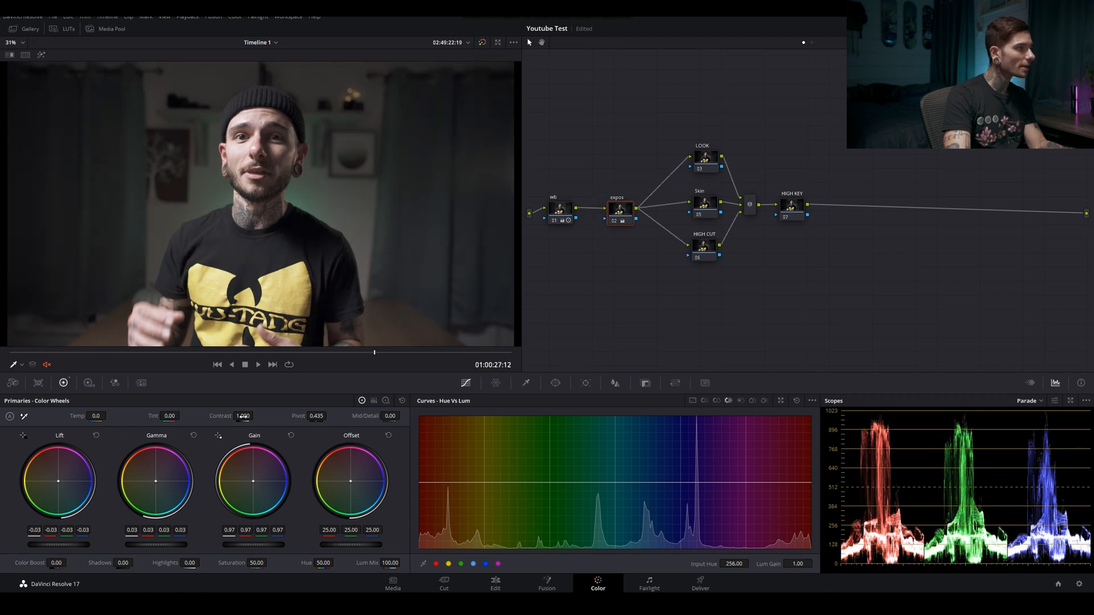
pyautogui.moveTo(242, 416); pyautogui.dragTo(256, 415)
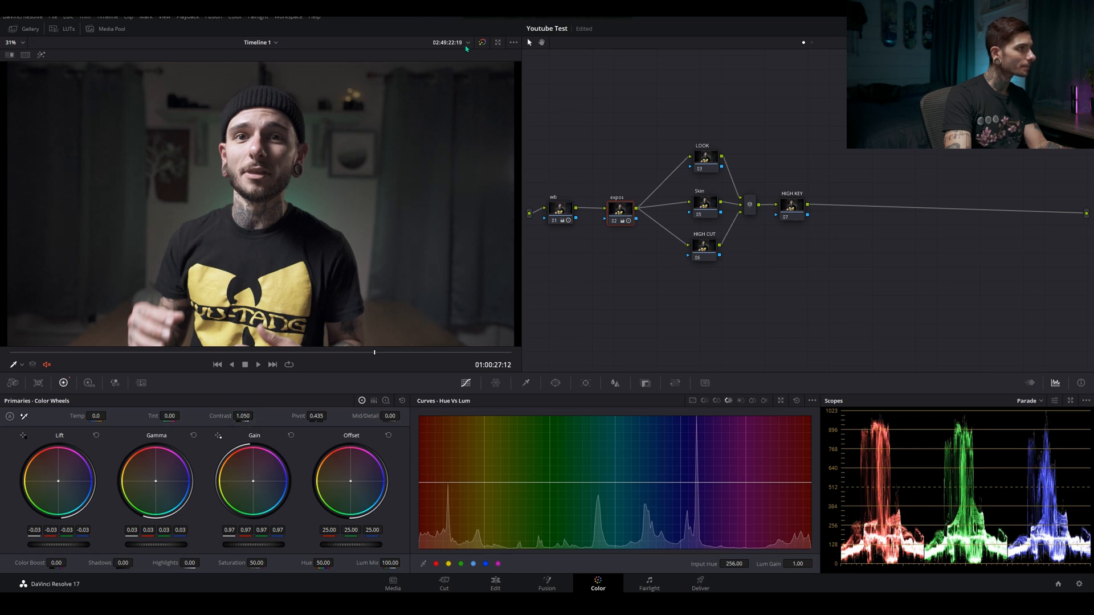
pyautogui.click(486, 43)
pyautogui.click(486, 44)
# Tidy the node tree by repositioning expos and aligning the LOOK, Skin and HIGH CUT nodes in a column
pyautogui.moveTo(623, 221); pyautogui.dragTo(620, 213)
pyautogui.moveTo(707, 161); pyautogui.dragTo(695, 160)
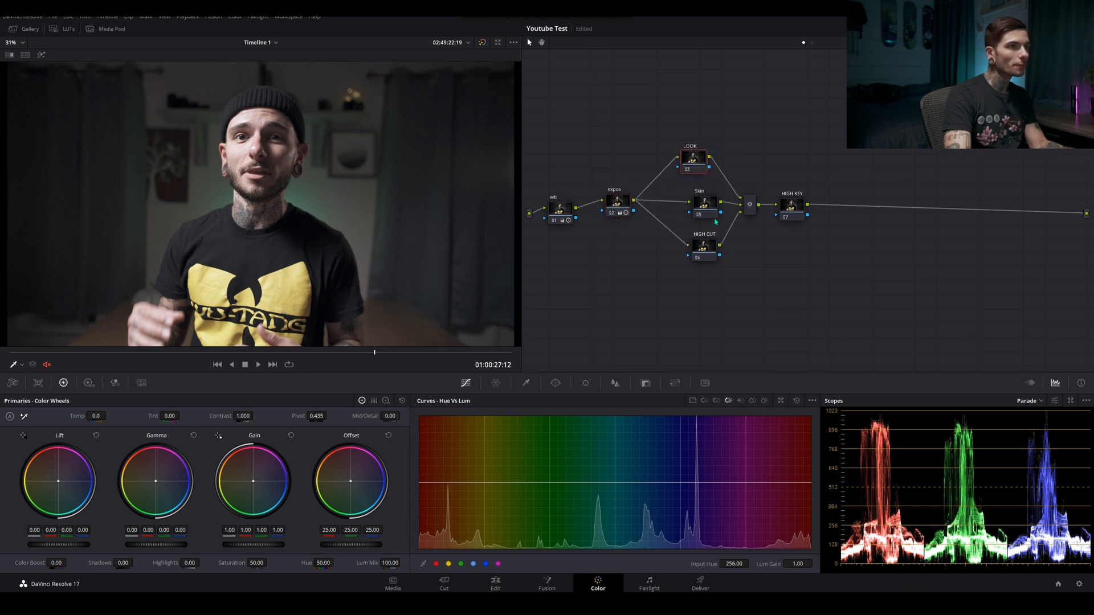
pyautogui.moveTo(713, 214); pyautogui.dragTo(694, 247)
# On the LOOK node, set lift to red -0.06, green 0.02 and gamma to red 0.05, green -0.01, blue -0.01, and switch to Log Wheels
pyautogui.click(693, 159)
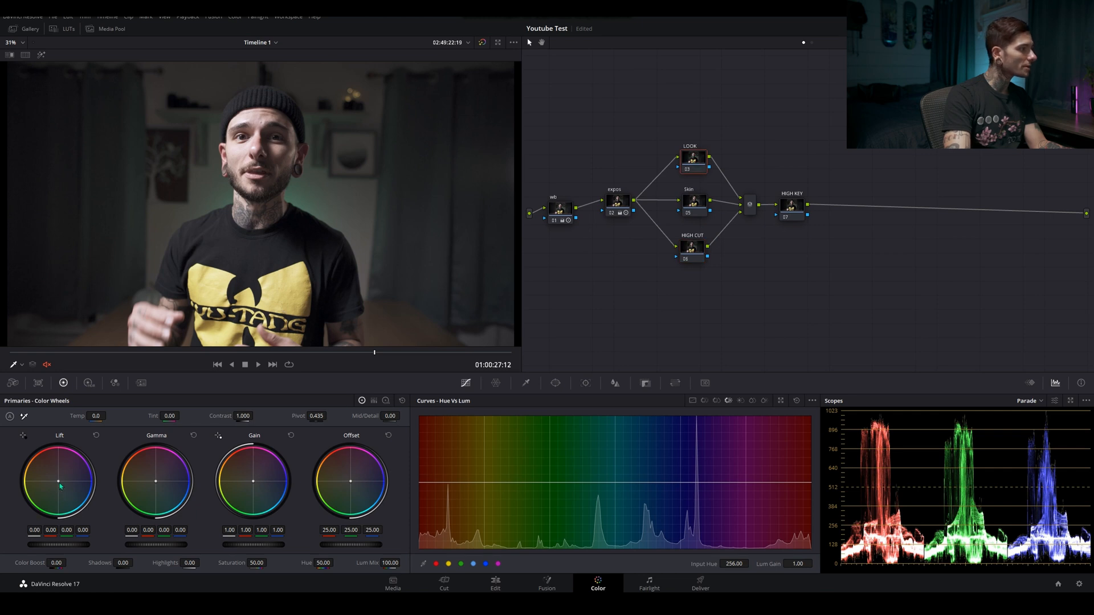
pyautogui.moveTo(58, 484); pyautogui.dragTo(59, 485)
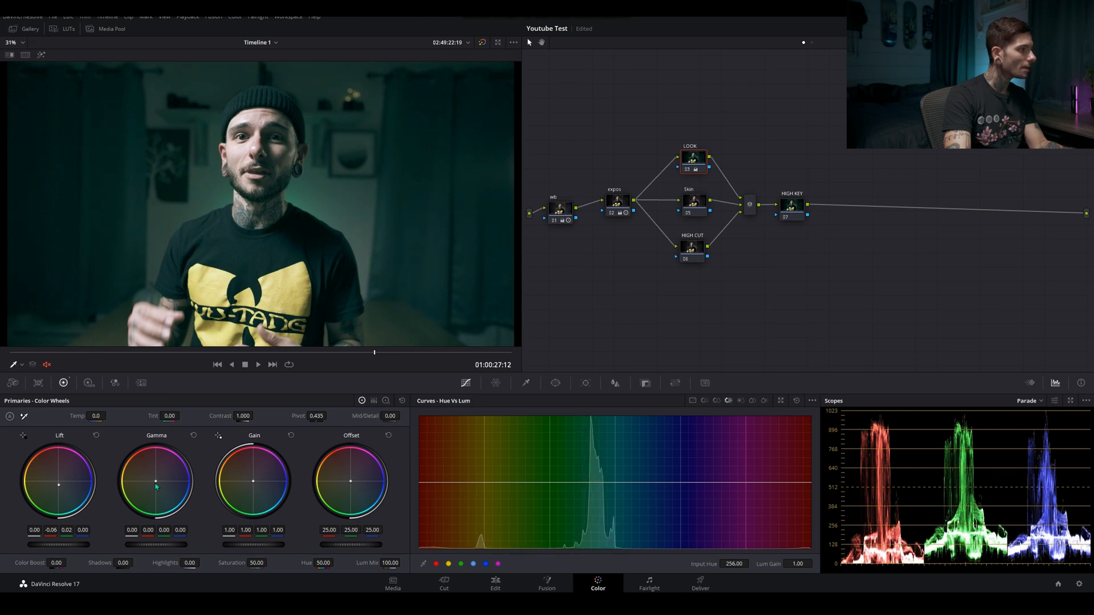
pyautogui.moveTo(156, 486); pyautogui.dragTo(155, 476)
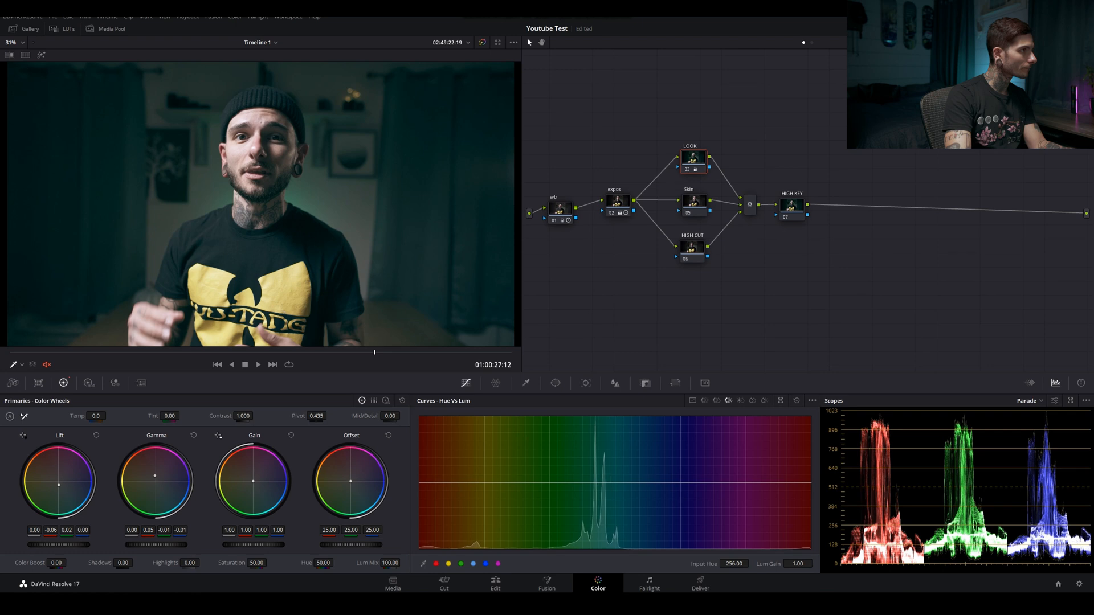
pyautogui.click(386, 401)
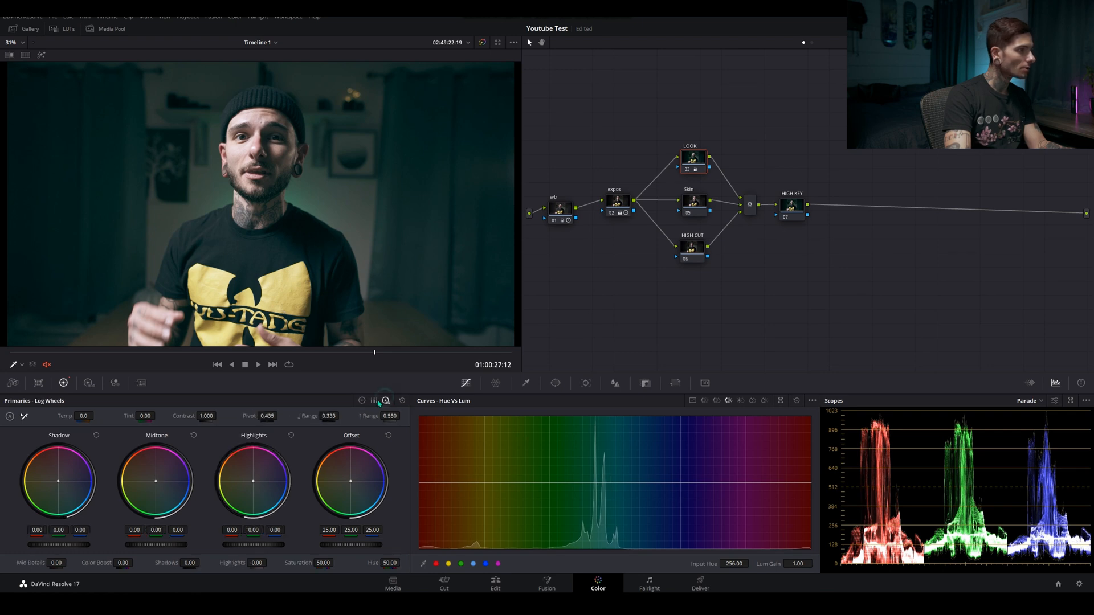
# Set the LOOK node's log Shadow wheel to red 0.18, green -0.05, blue -0.02 and compare with the node bypassed
pyautogui.moveTo(58, 480); pyautogui.dragTo(57, 476)
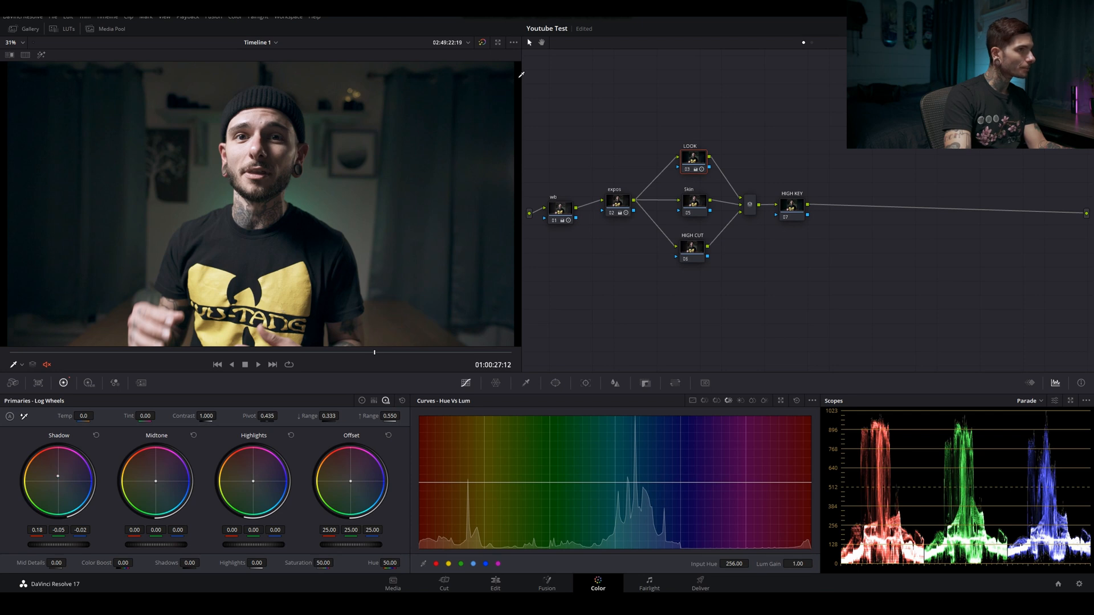
pyautogui.hotkey('ctrl', 'd')
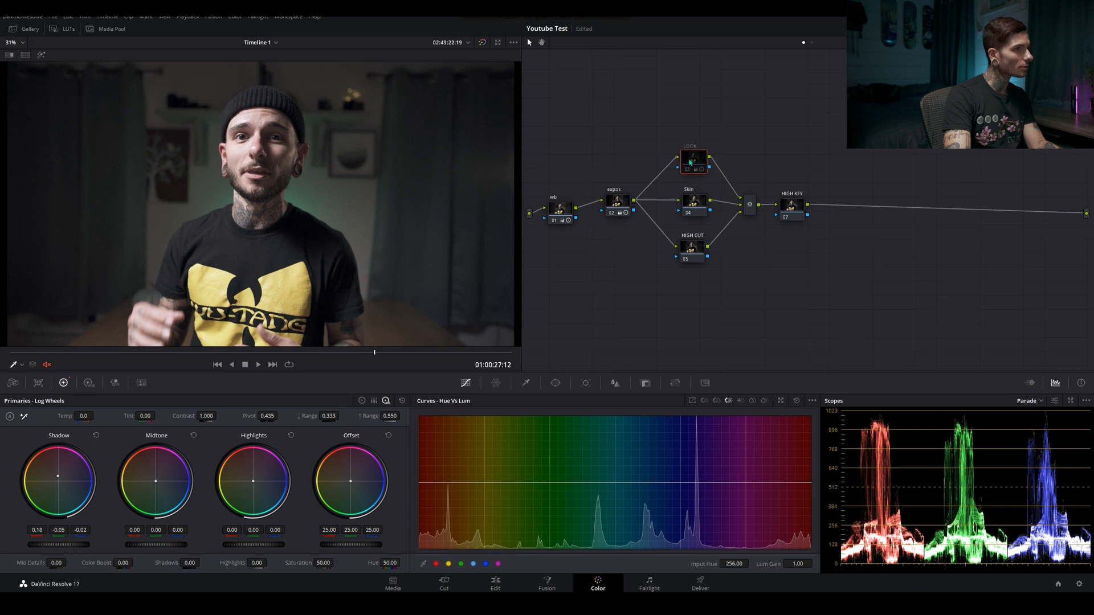
pyautogui.hotkey('ctrl', 'd')
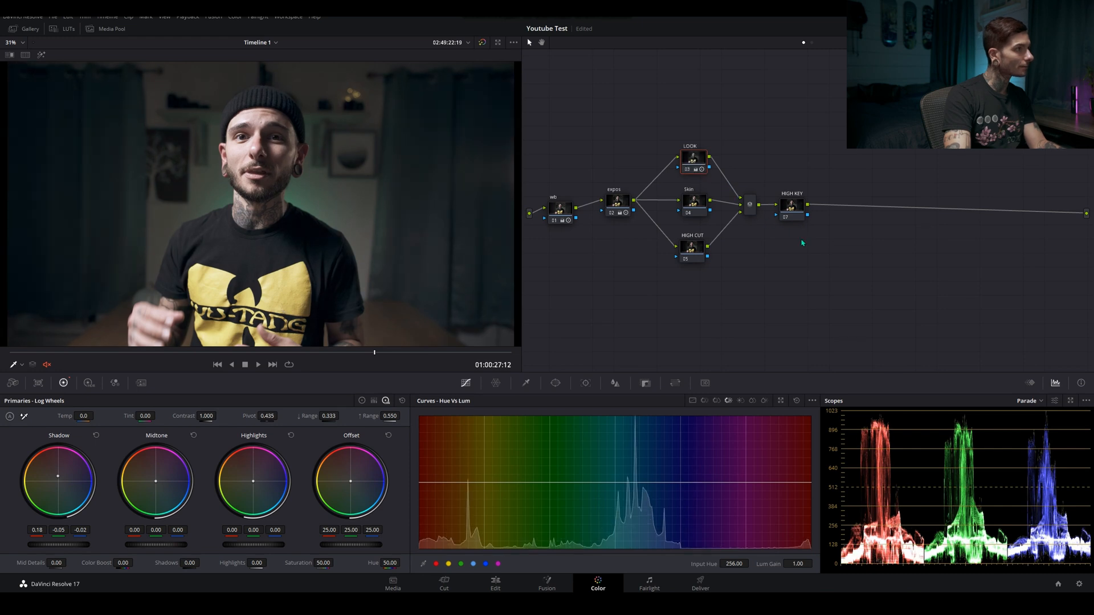
pyautogui.hotkey('ctrl', 'd')
pyautogui.hotkey('ctrl', 'd')
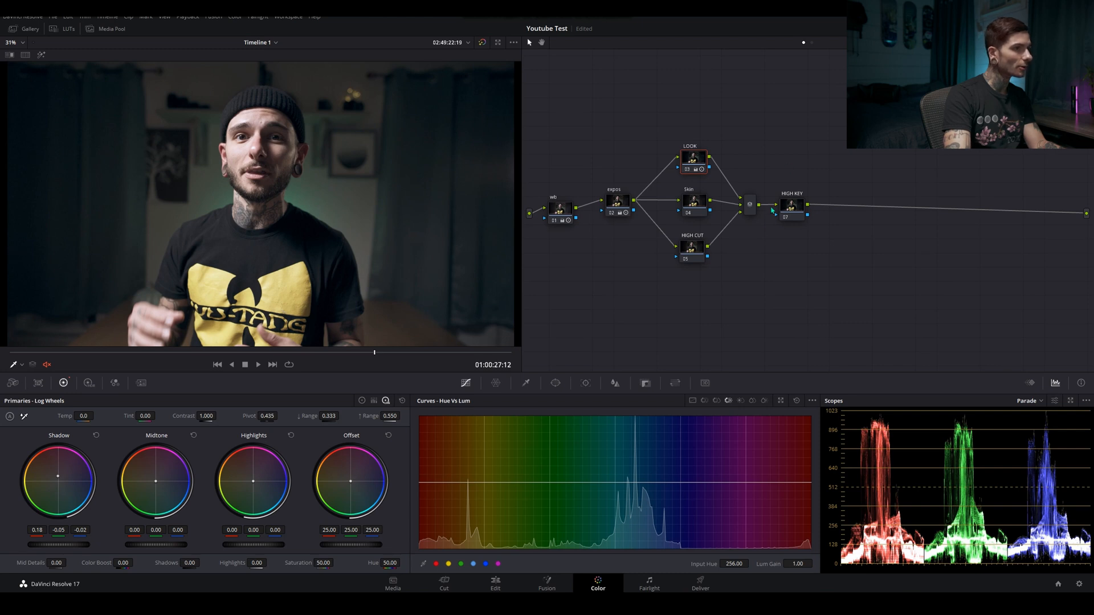
# Reposition the Skin and HIGH CUT nodes, and raise the Skin node's red saturation to 1.18 in Hue Vs Sat
pyautogui.moveTo(700, 208); pyautogui.dragTo(697, 206)
pyautogui.moveTo(696, 255); pyautogui.dragTo(690, 257)
pyautogui.click(694, 209)
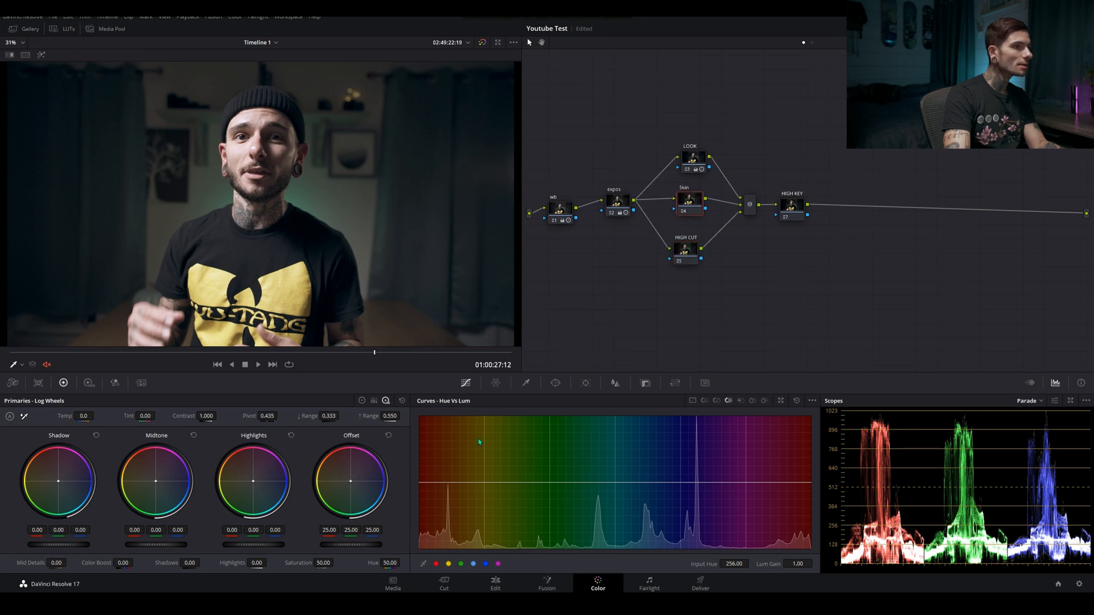
pyautogui.click(716, 401)
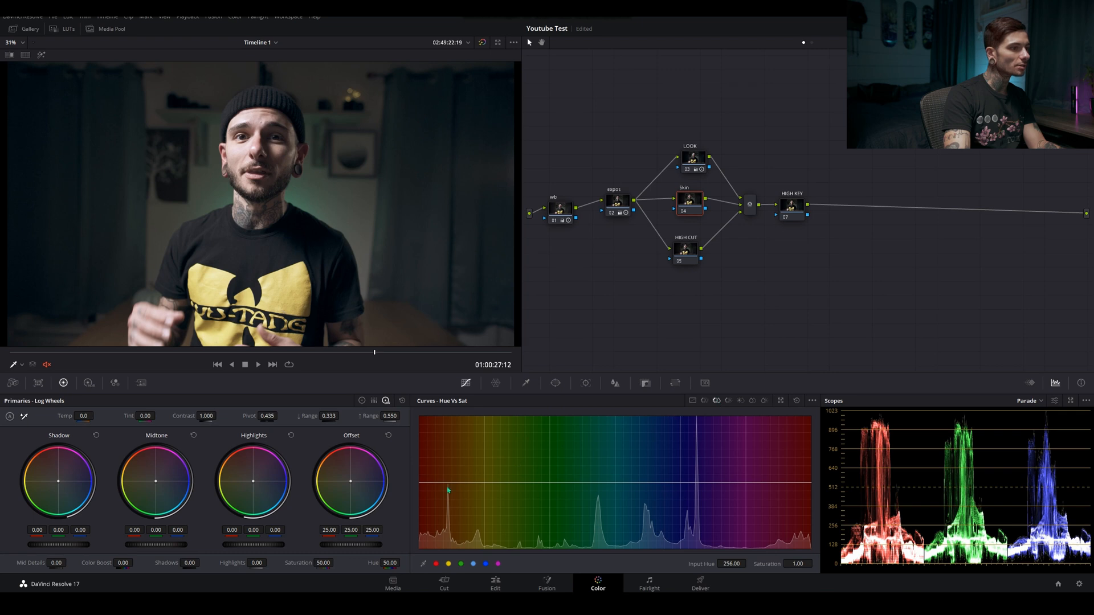
pyautogui.click(436, 564)
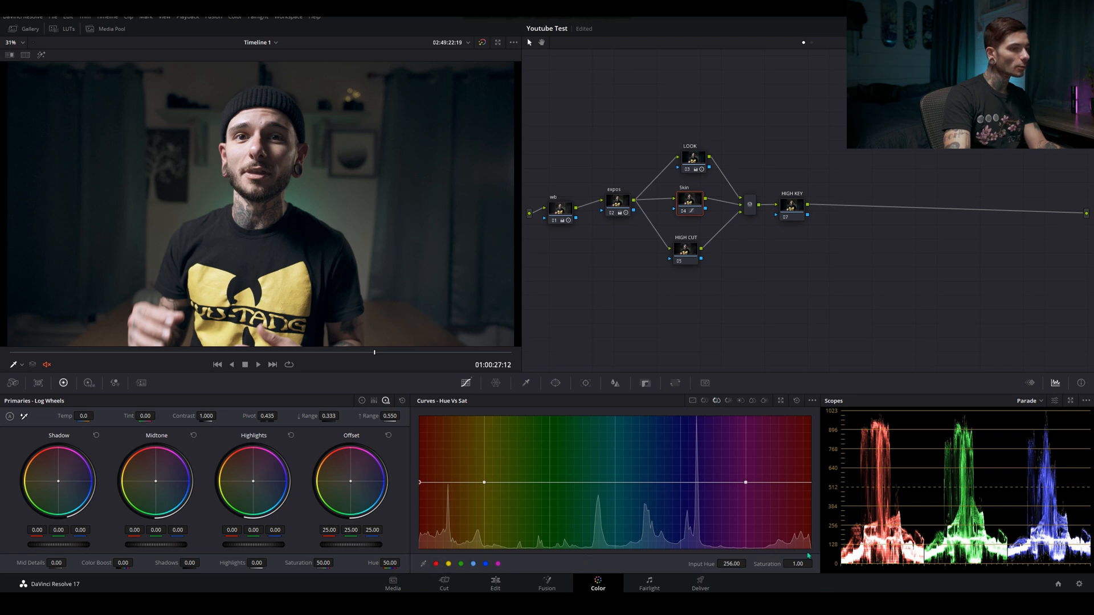
pyautogui.moveTo(797, 563); pyautogui.dragTo(822, 563)
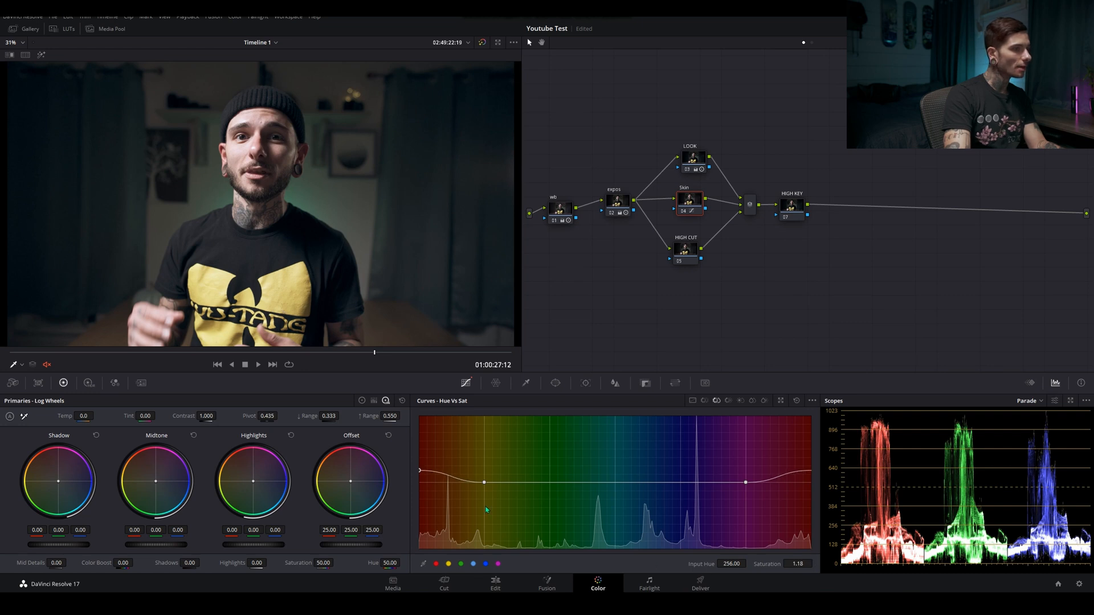
# Add a red Hue Vs Lum range on the Skin node with Lum Gain 1.21, and compare the face with the node bypassed
pyautogui.click(728, 400)
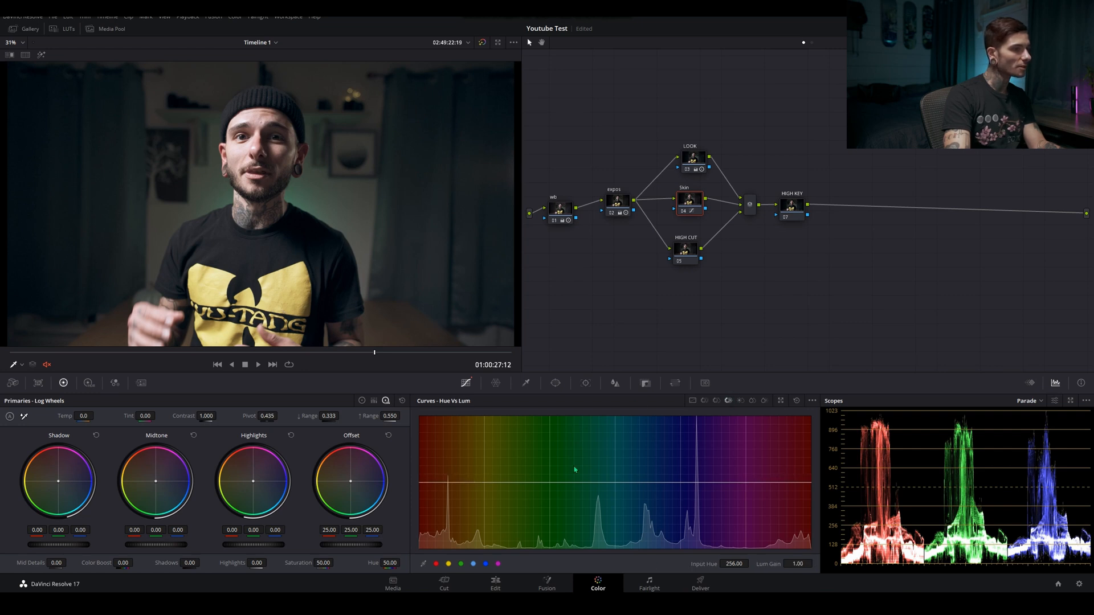
pyautogui.click(437, 564)
pyautogui.moveTo(798, 564); pyautogui.dragTo(817, 564)
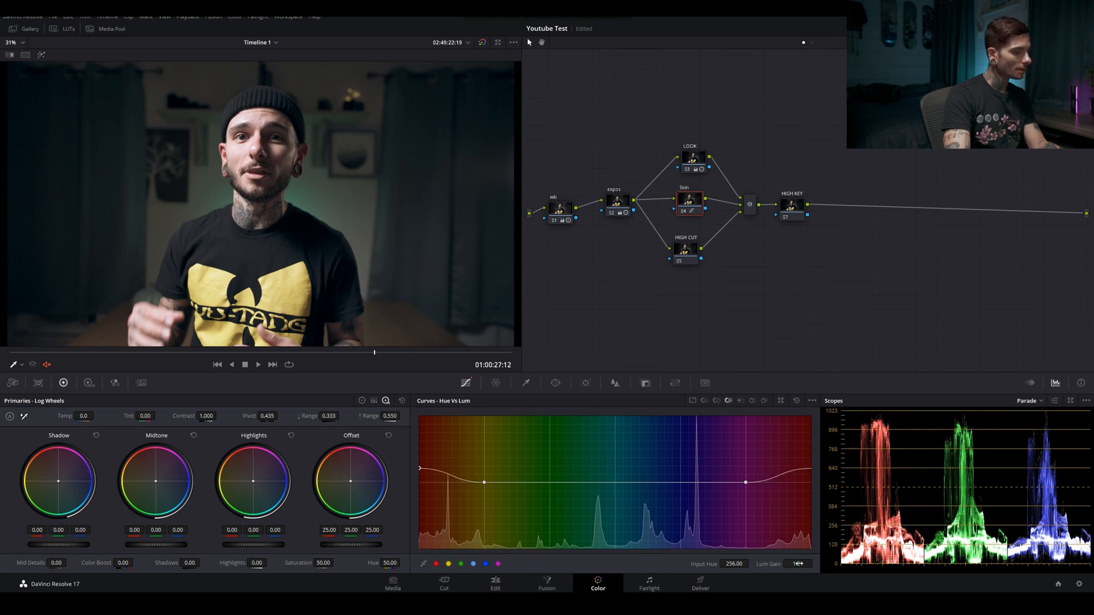
pyautogui.hotkey('ctrl', 'd')
pyautogui.hotkey('ctrl', 'd')
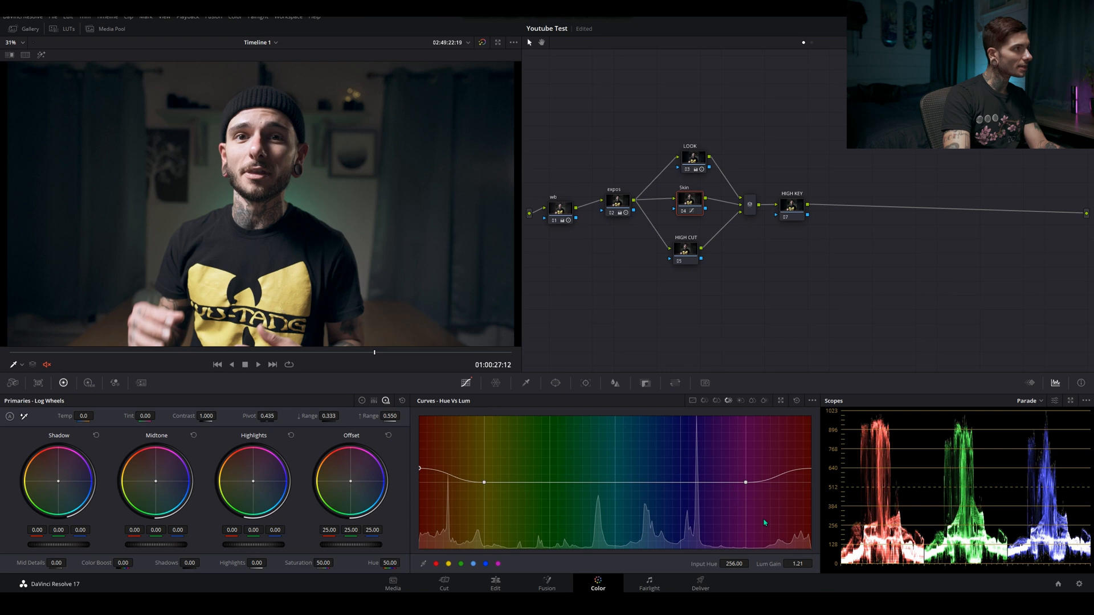
pyautogui.hotkey('ctrl', 'd')
pyautogui.hotkey('ctrl', 'd')
pyautogui.scroll(3, 268, 207)
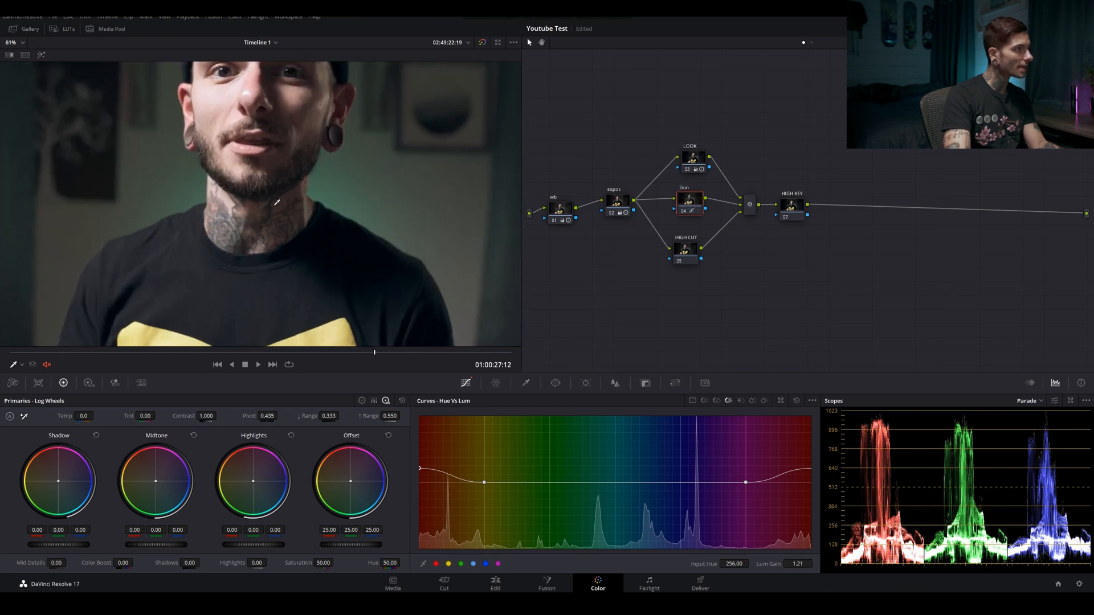
pyautogui.hotkey('ctrl', 'd')
pyautogui.hotkey('ctrl', 'd')
pyautogui.hotkey('ctrl', 'd')
pyautogui.hotkey('ctrl', 'd')
pyautogui.hotkey('ctrl', 'd')
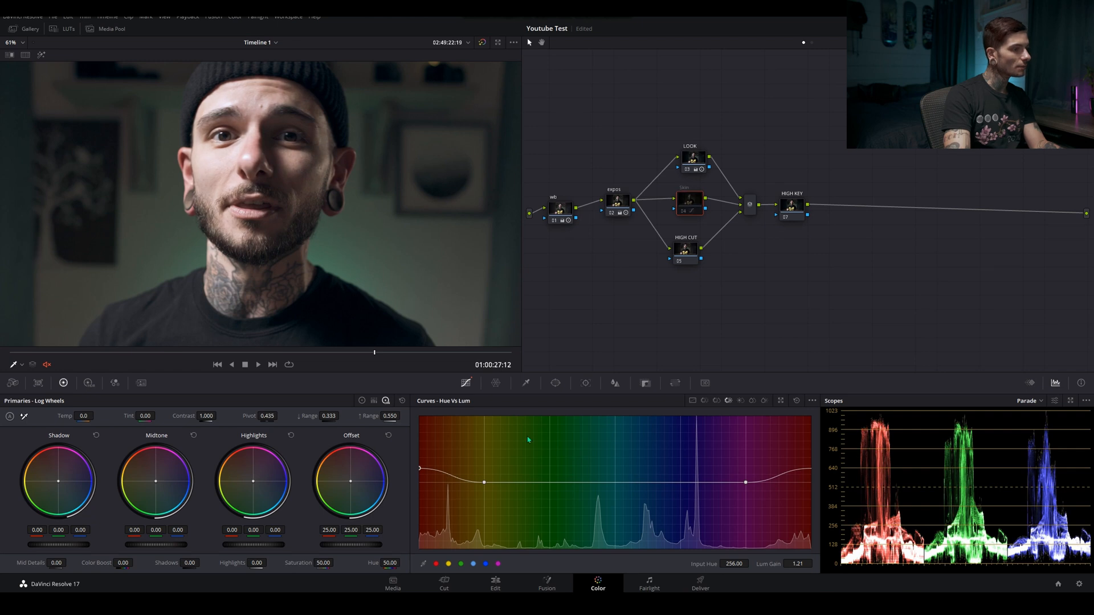
# Lower the Skin node's red Lum Gain to 0.99 and compare the face with the node switched off and on
pyautogui.moveTo(800, 564); pyautogui.dragTo(784, 564)
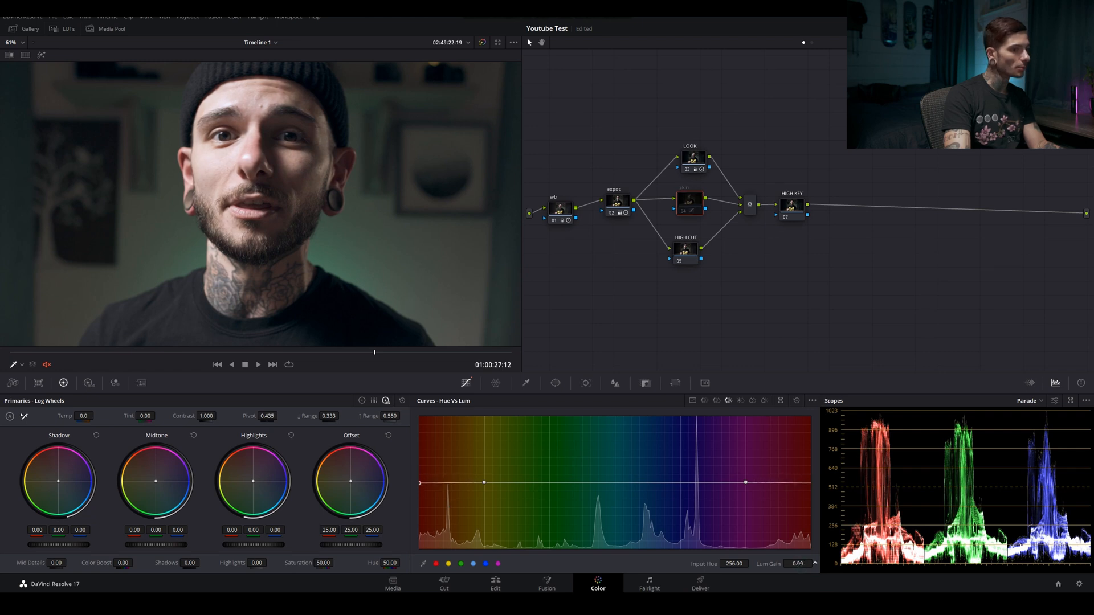
pyautogui.hotkey('ctrl', 'd')
pyautogui.hotkey('ctrl', 'd')
pyautogui.hotkey('ctrl', 'd')
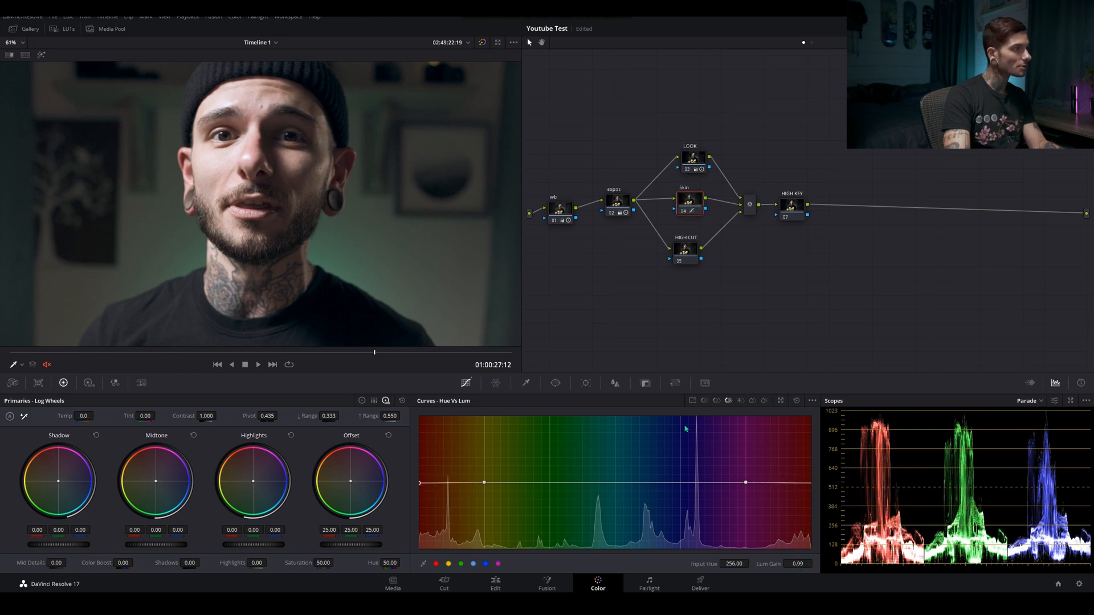
pyautogui.hotkey('ctrl', 'd')
pyautogui.hotkey('ctrl', 'd')
pyautogui.hotkey('ctrl', 'd')
pyautogui.hotkey('ctrl', 'd')
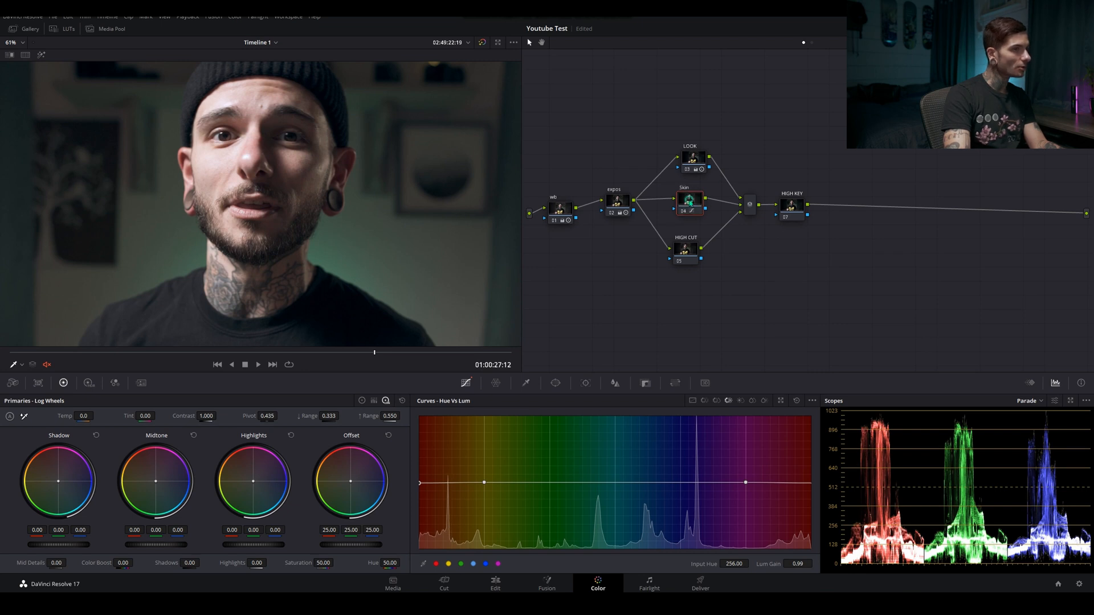
# Fit the image in the viewer, show the Custom curves, and reposition the Skin, HIGH CUT and HIGH KEY nodes
pyautogui.moveTo(690, 202); pyautogui.dragTo(689, 202)
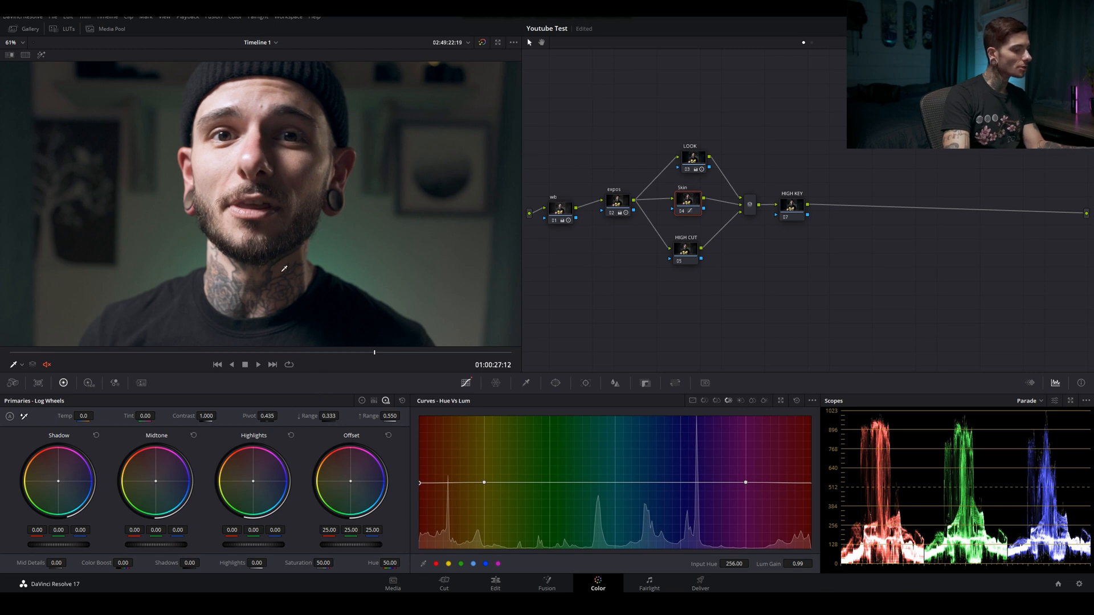
pyautogui.hotkey('shift', 'z')
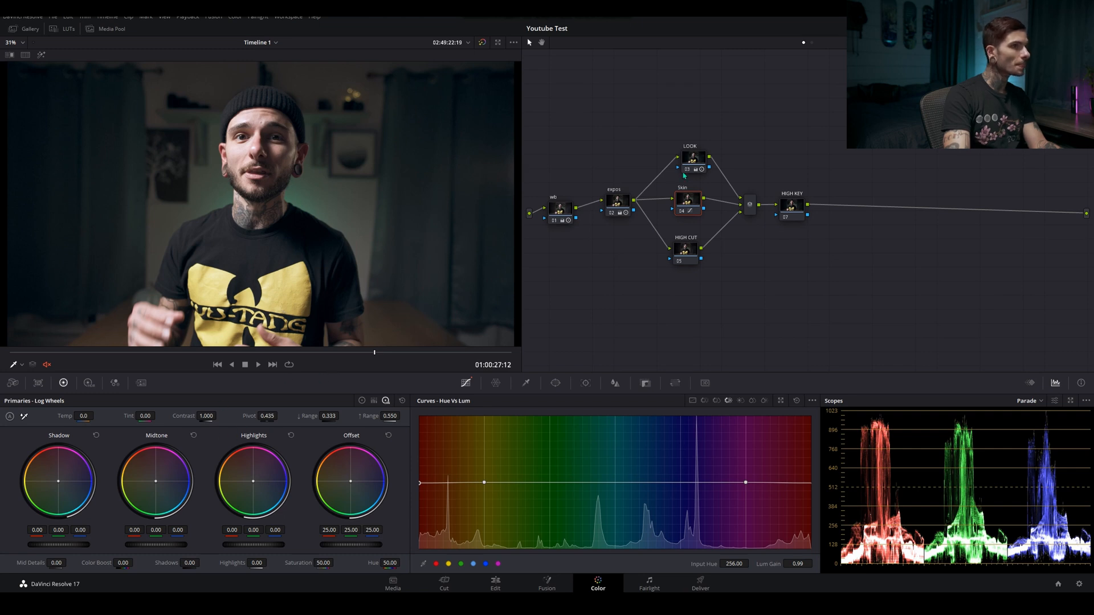
pyautogui.moveTo(695, 202); pyautogui.dragTo(692, 201)
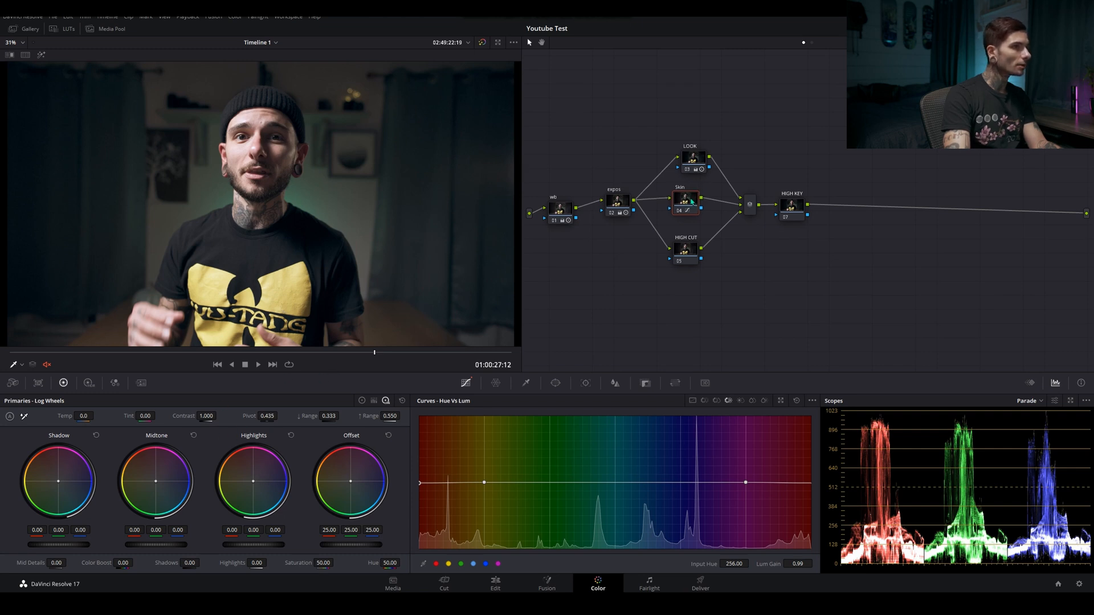
pyautogui.click(693, 401)
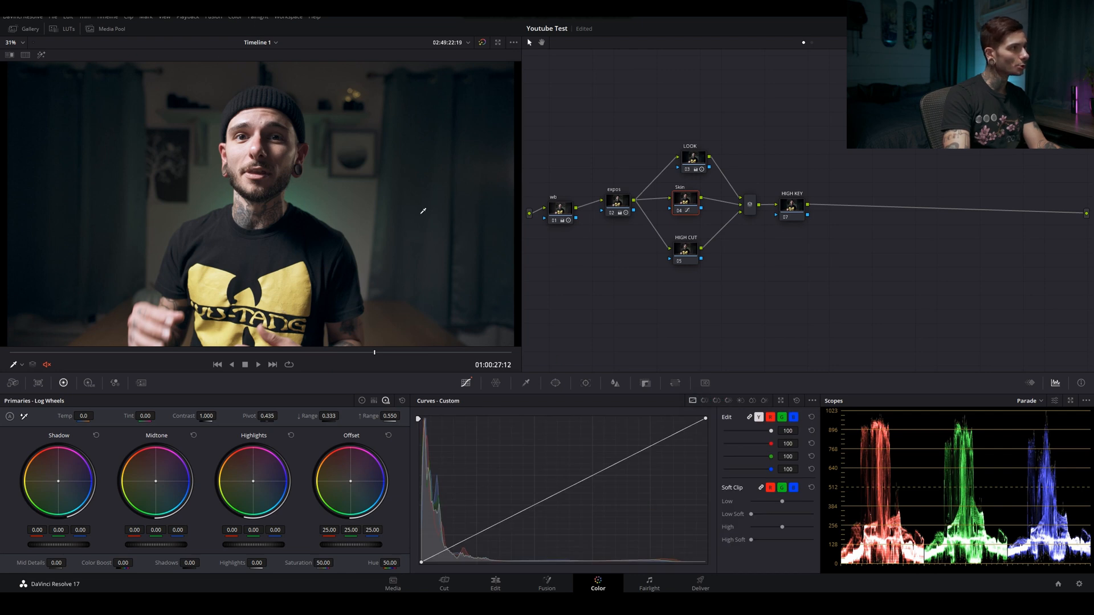
pyautogui.moveTo(687, 253); pyautogui.dragTo(697, 250)
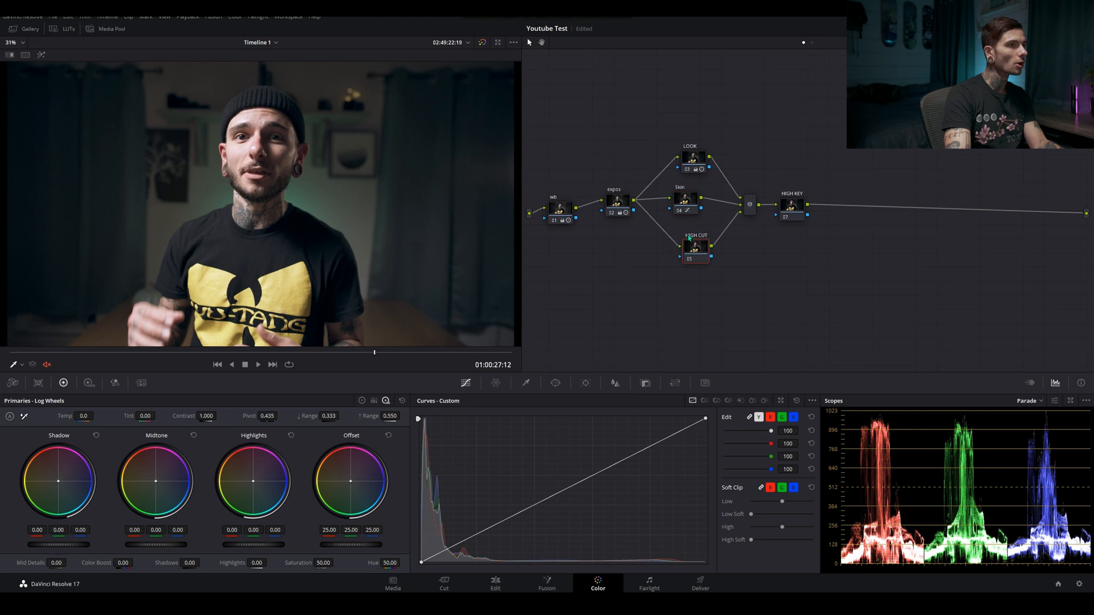
pyautogui.moveTo(686, 205); pyautogui.dragTo(690, 203)
pyautogui.moveTo(695, 248); pyautogui.dragTo(687, 251)
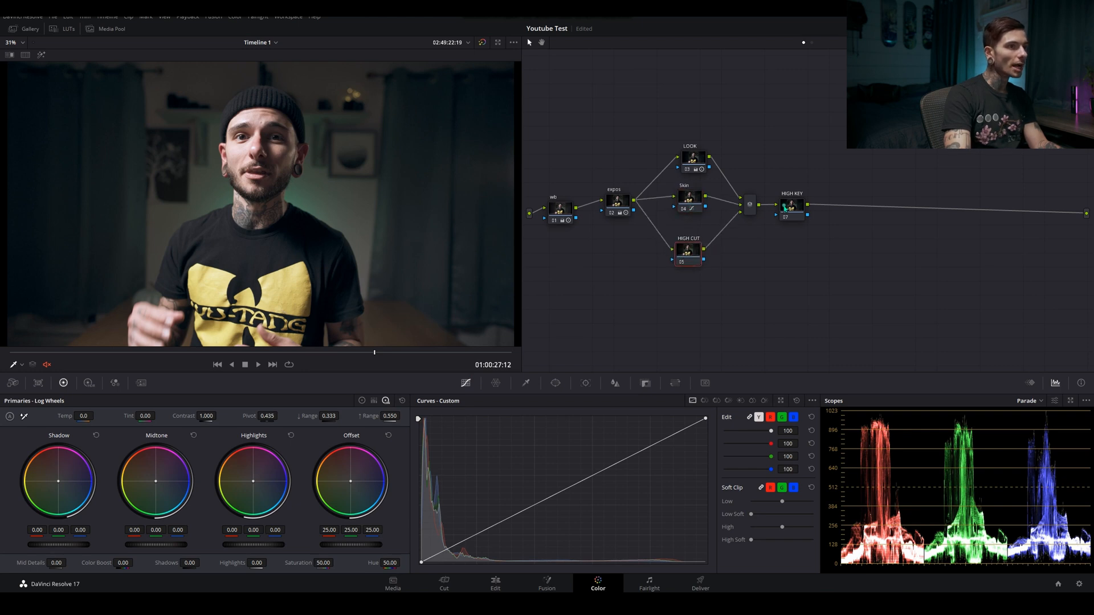
pyautogui.moveTo(785, 209); pyautogui.dragTo(793, 209)
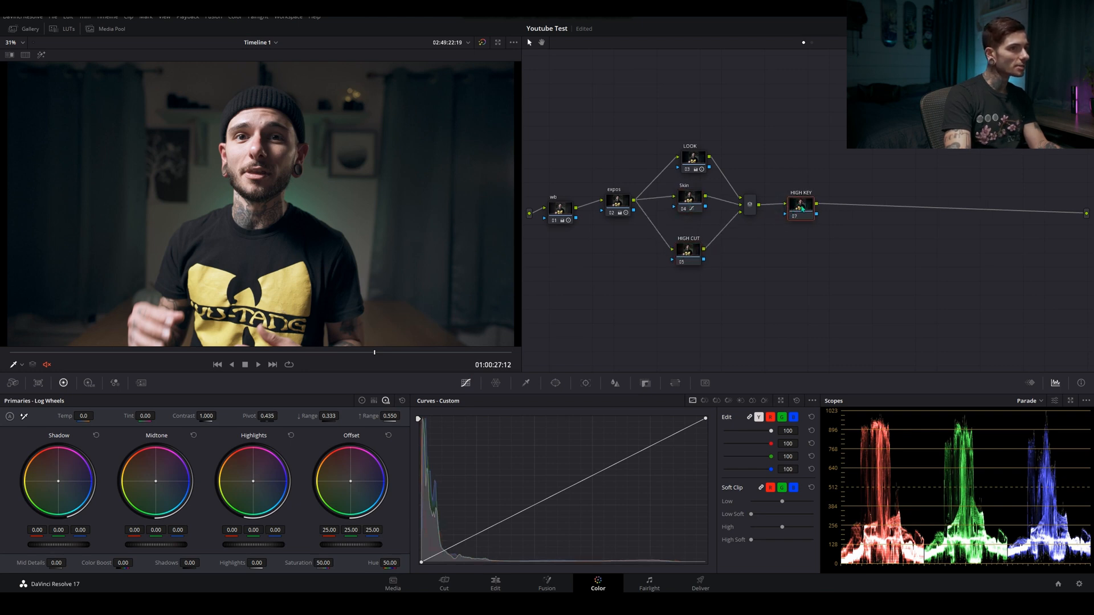
pyautogui.click(691, 255)
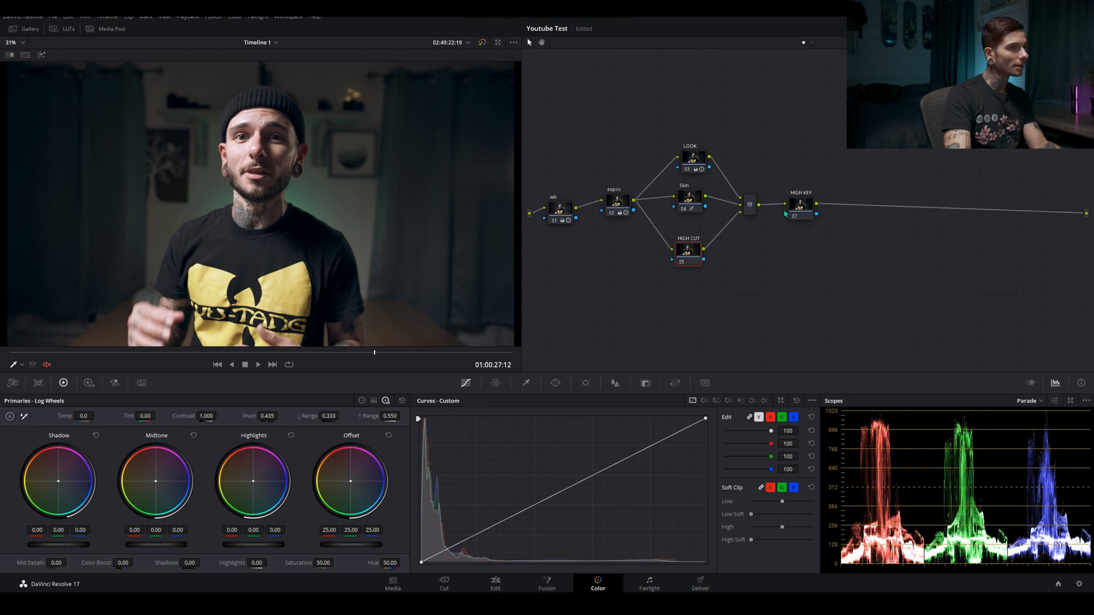
# On the HIGH KEY node, enable editable splines and pull the white point's handle upward to lift the highlights on the custom curve
pyautogui.click(795, 208)
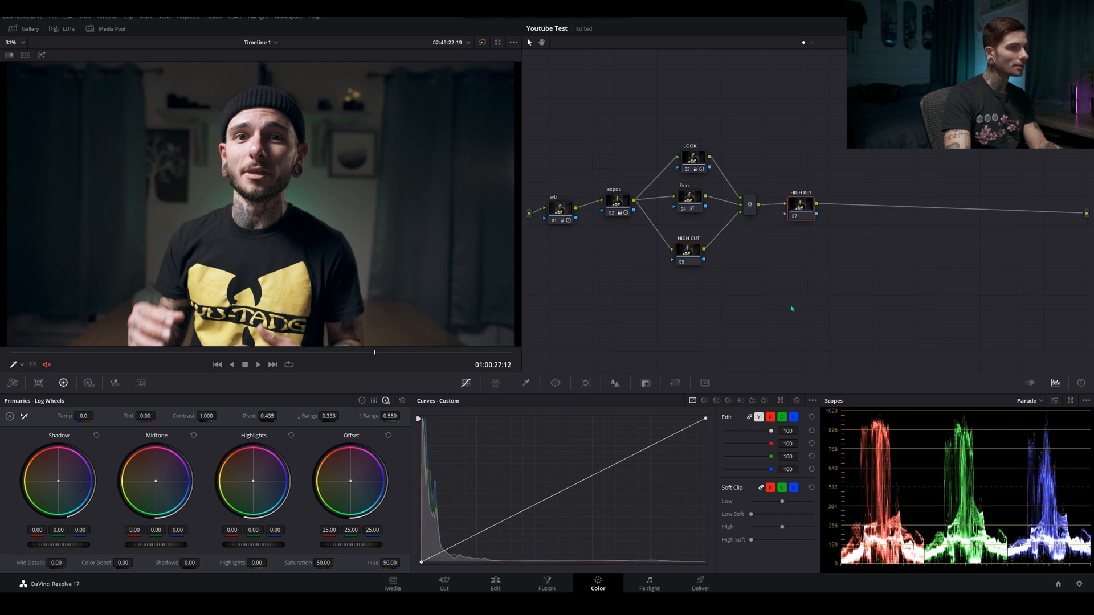
pyautogui.click(812, 401)
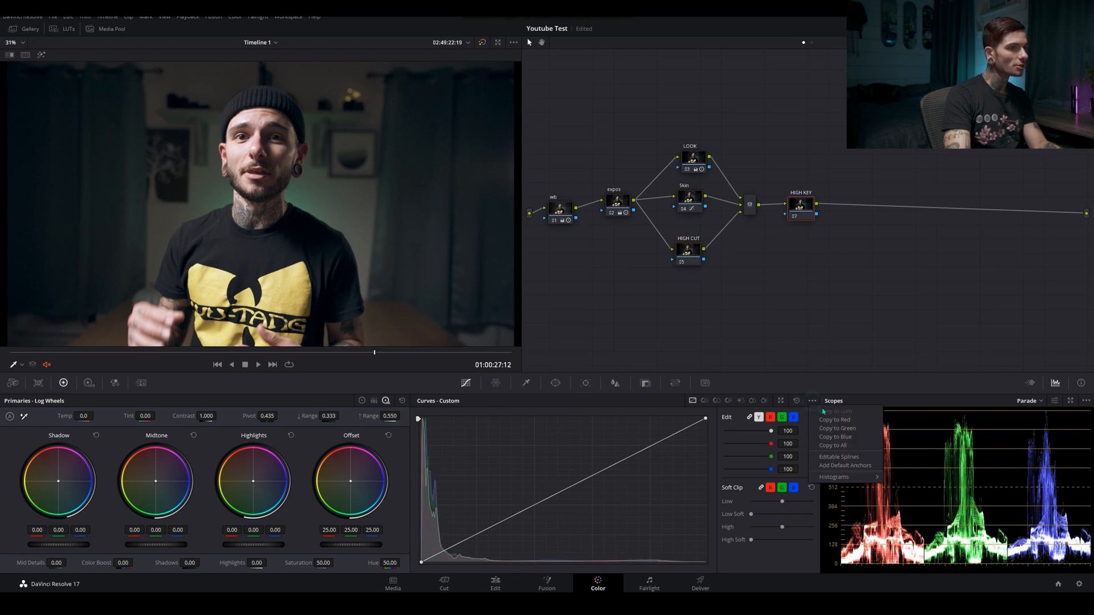
pyautogui.click(859, 457)
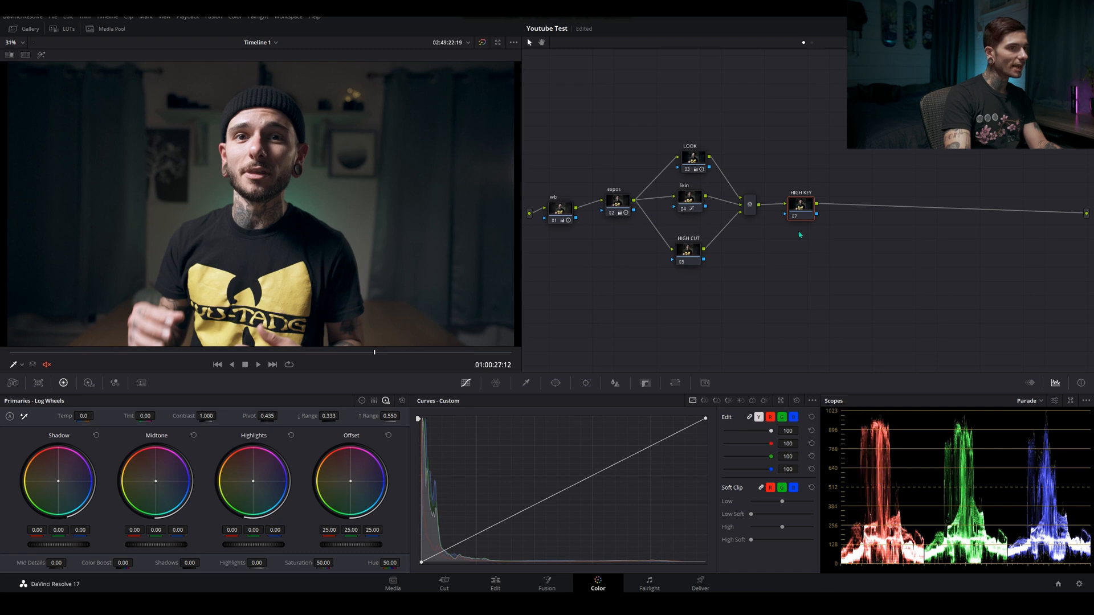
pyautogui.click(705, 420)
pyautogui.moveTo(611, 467); pyautogui.dragTo(626, 447)
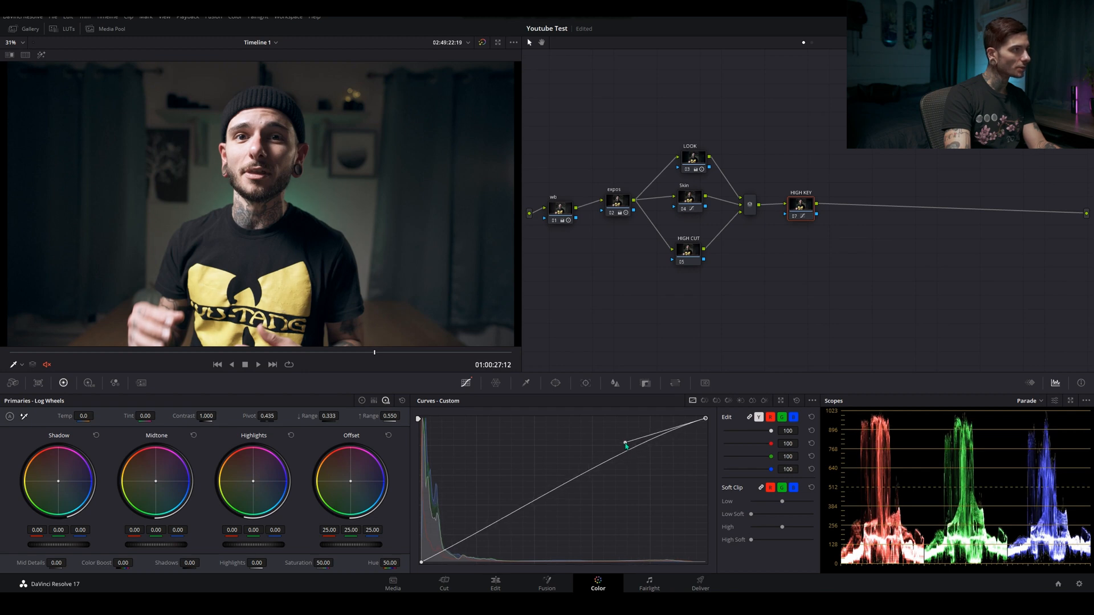
pyautogui.moveTo(795, 214); pyautogui.dragTo(800, 213)
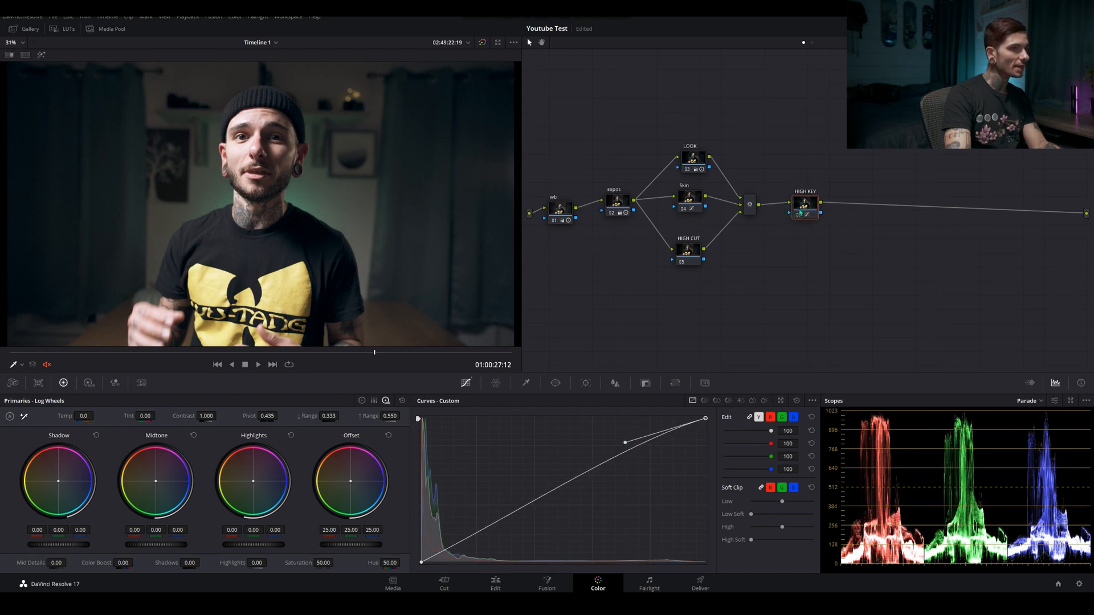
# Qualify HIGH CUT's luminance with Low 61.7, L. Soft 9.9 and Denoise 15.2 using the highlight preview, and set Highlights to -25.50
pyautogui.click(697, 246)
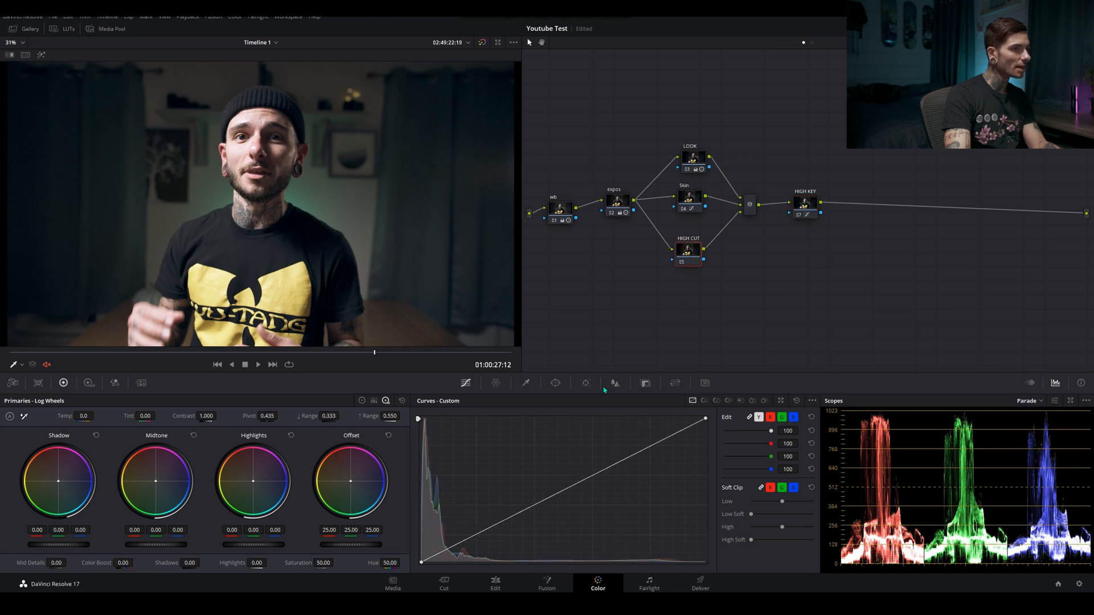
pyautogui.click(526, 383)
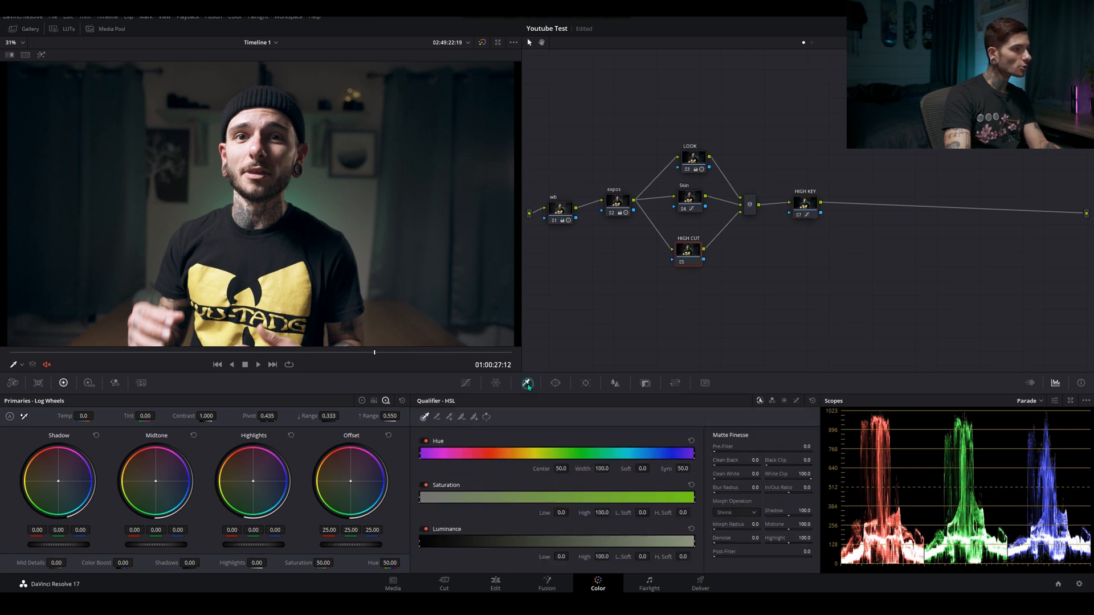
pyautogui.moveTo(421, 541); pyautogui.dragTo(590, 545)
pyautogui.click(41, 55)
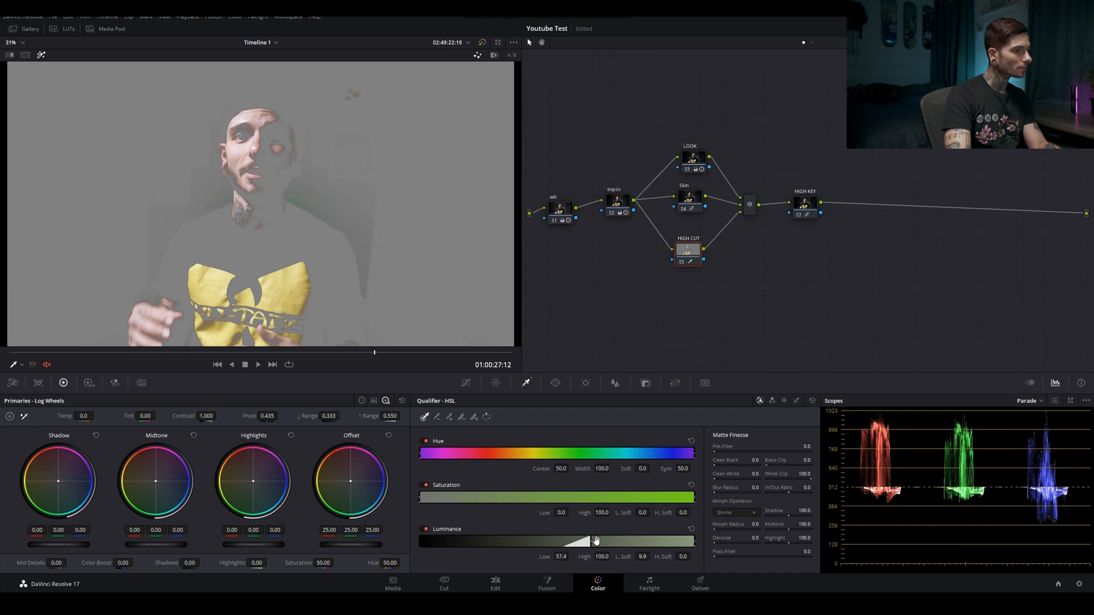
pyautogui.moveTo(591, 539); pyautogui.dragTo(603, 540)
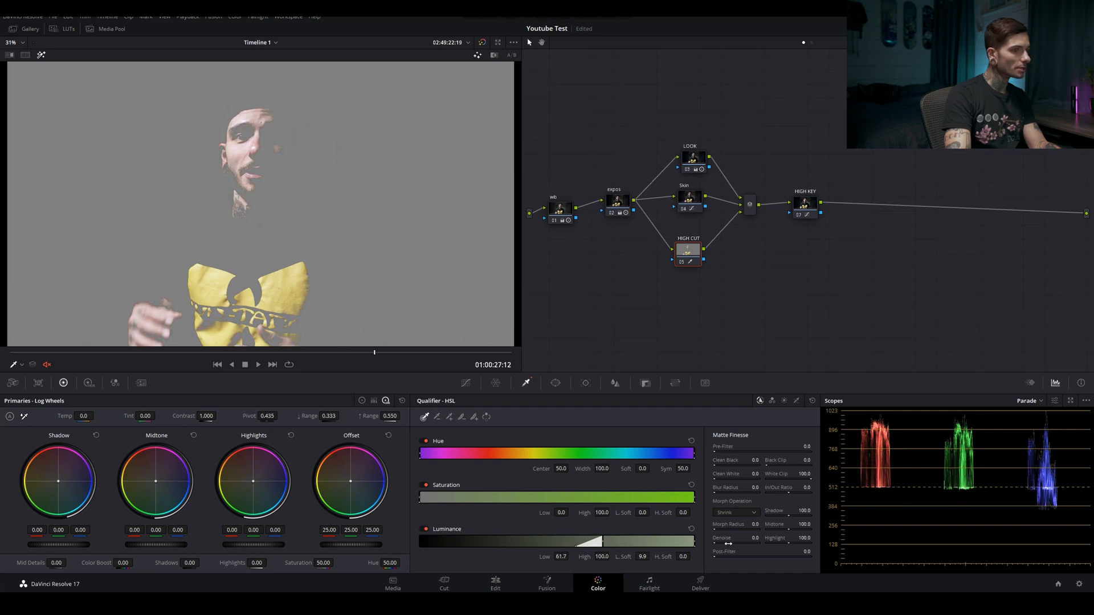
pyautogui.moveTo(717, 540); pyautogui.dragTo(722, 541)
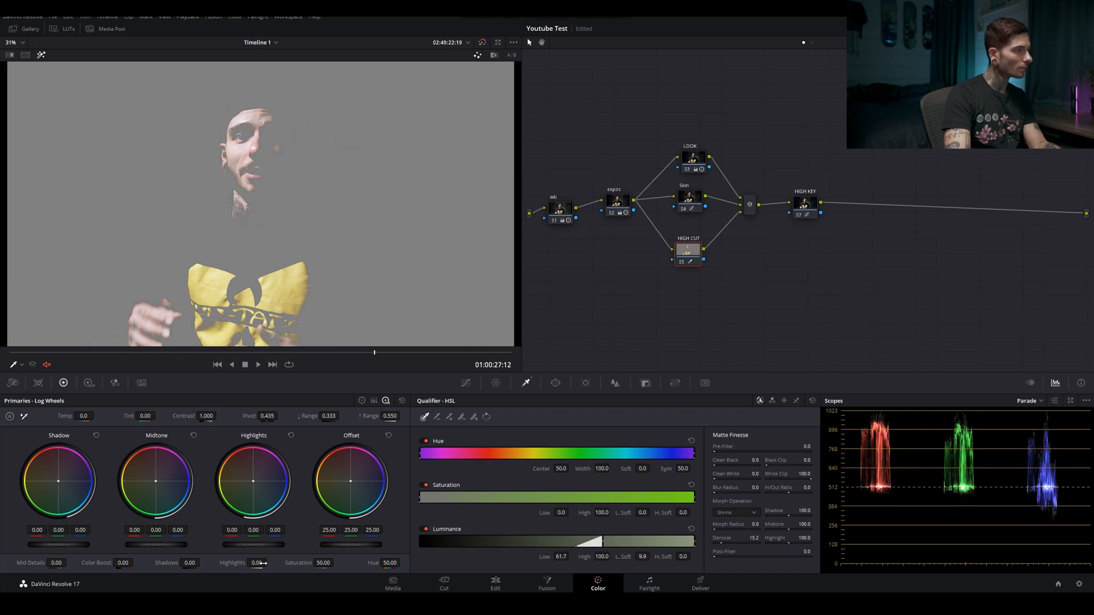
pyautogui.moveTo(254, 562); pyautogui.dragTo(240, 562)
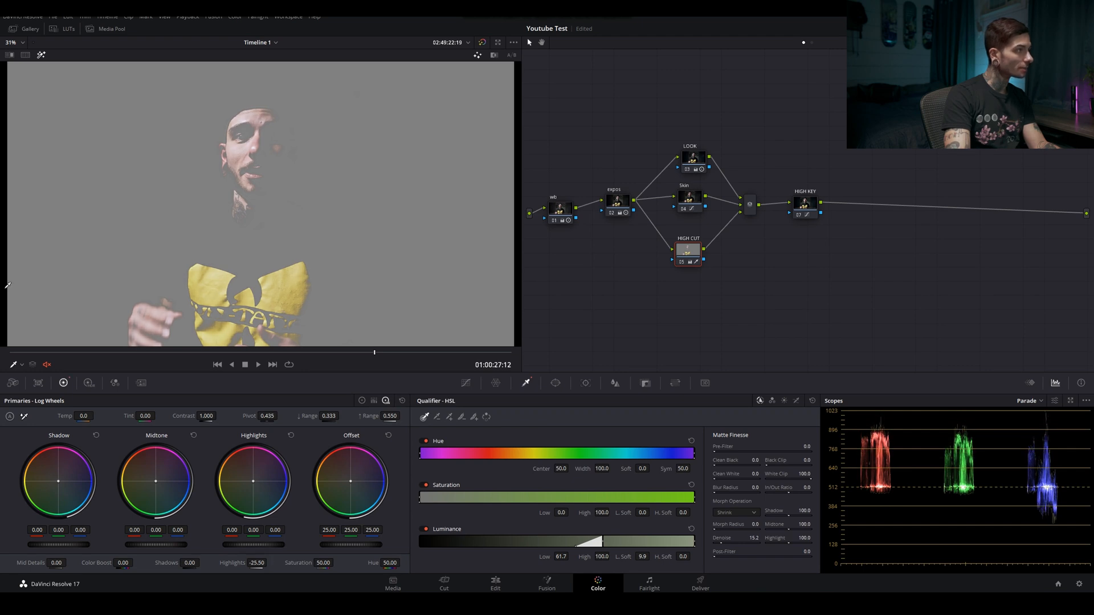
# Turn off the highlight preview and inspect the face close up, comparing the image with the HIGH CUT node switched off and on
pyautogui.click(41, 55)
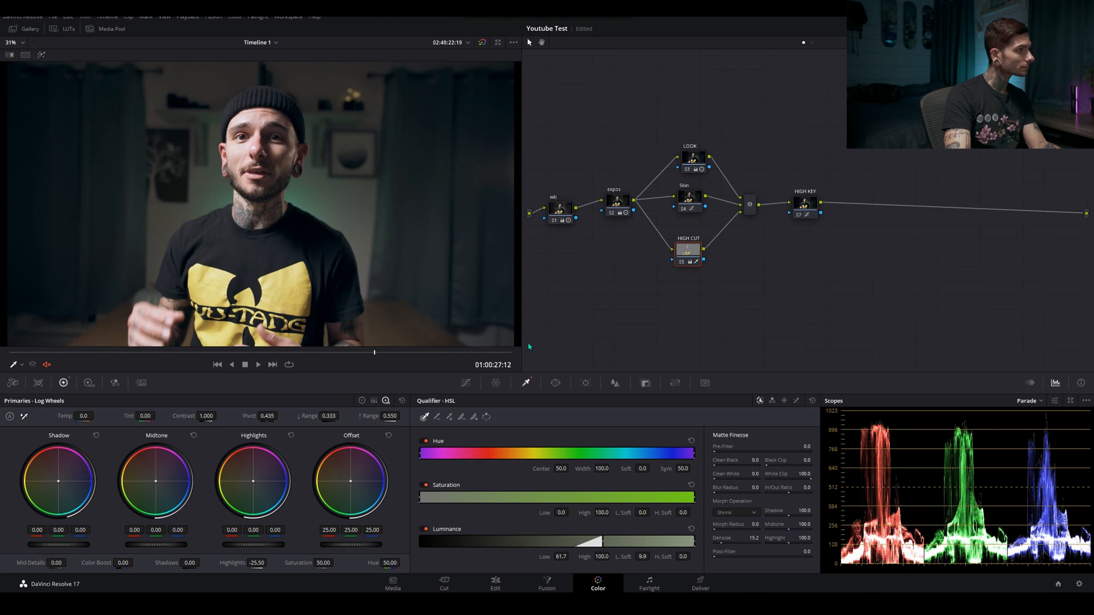
pyautogui.scroll(5, 324, 164)
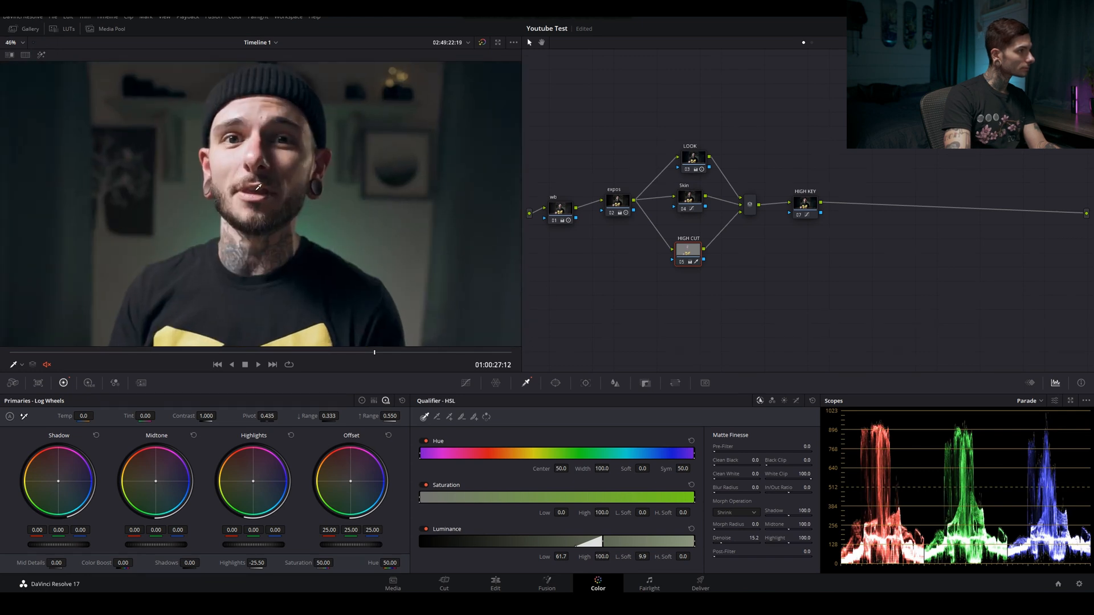
pyautogui.scroll(2, 255, 197)
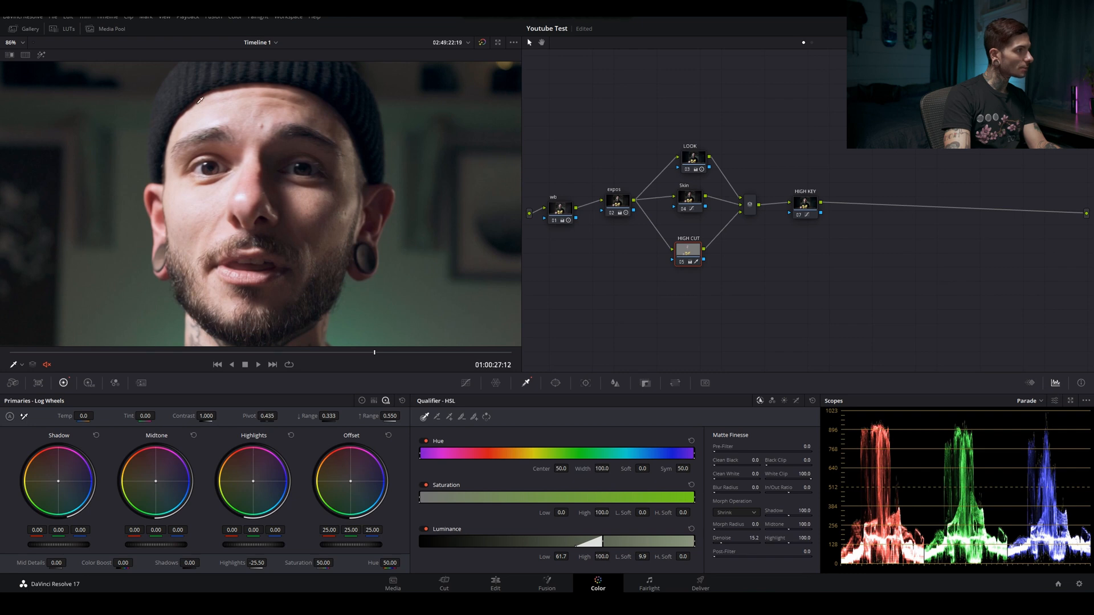
pyautogui.hotkey('shift', 'z')
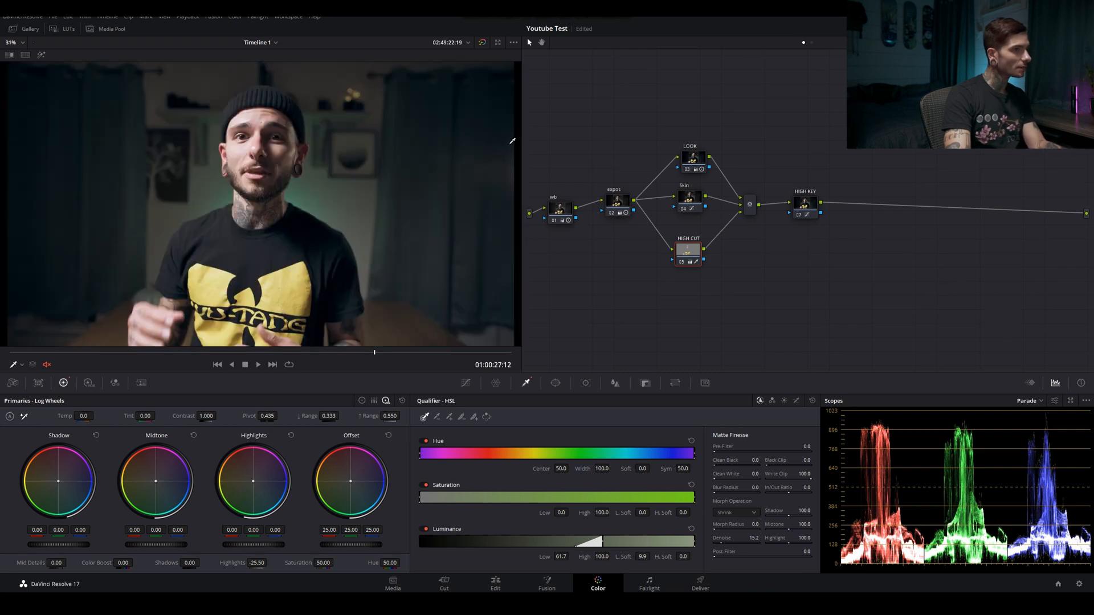
pyautogui.click(681, 262)
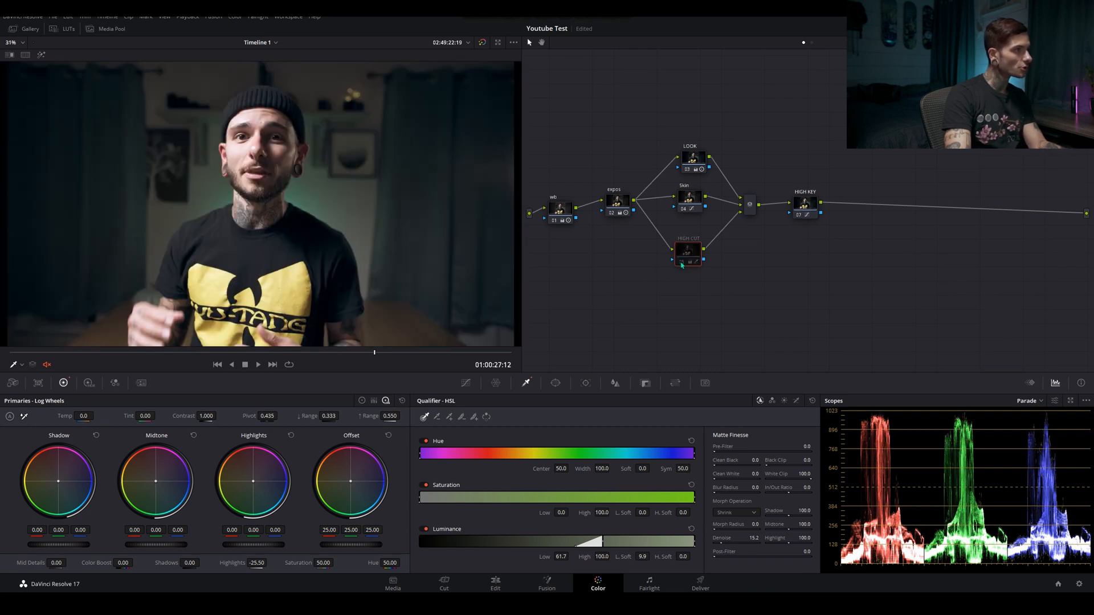
pyautogui.click(682, 263)
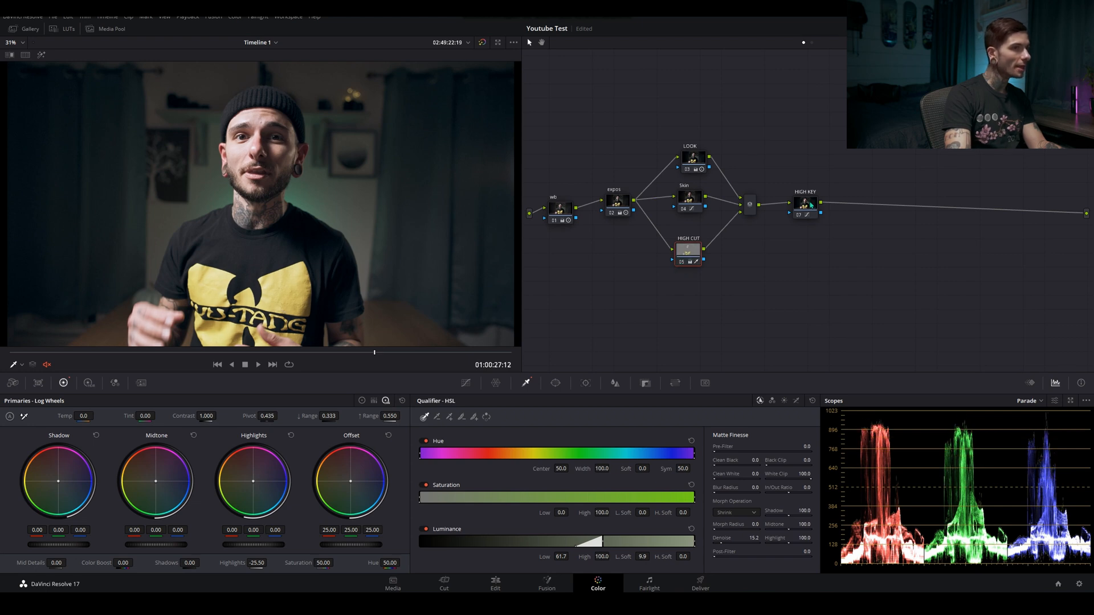
# Tidy the node tree by moving HIGH KEY and the group from expos through the parallel nodes closer to the wb node
pyautogui.moveTo(811, 205); pyautogui.dragTo(785, 205)
pyautogui.moveTo(828, 108); pyautogui.dragTo(606, 227)
pyautogui.click(627, 159)
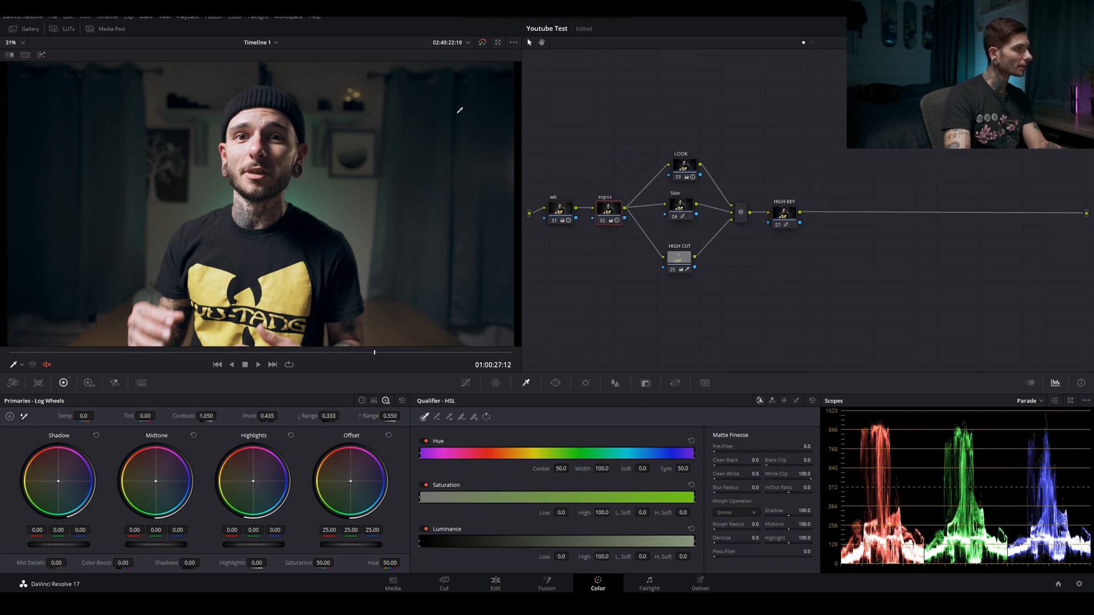
# Compare the graded image with the original by bypassing and re-enabling all grades
pyautogui.click(481, 43)
pyautogui.click(481, 43)
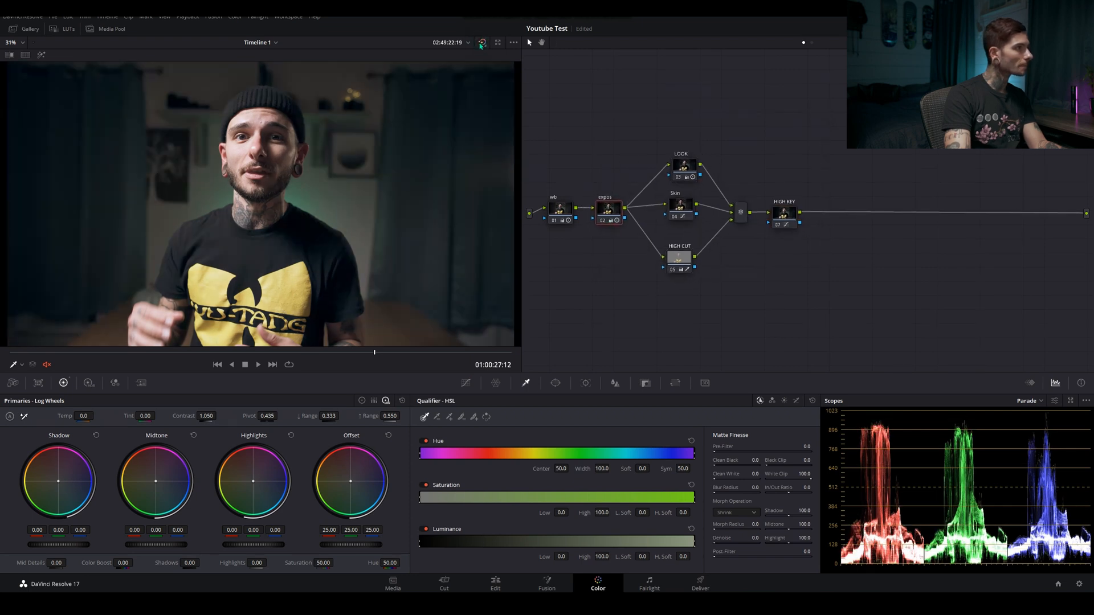
pyautogui.click(481, 42)
pyautogui.click(482, 42)
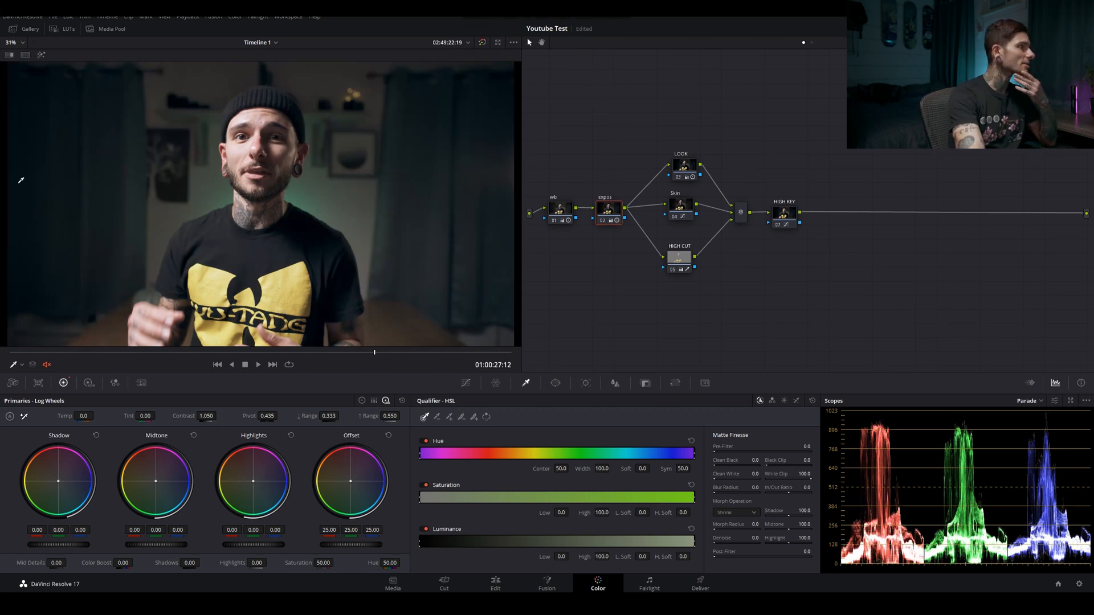
# Add a serial node after HIGH KEY and label it "vingette"
pyautogui.click(782, 224)
pyautogui.hotkey('alt', 's')
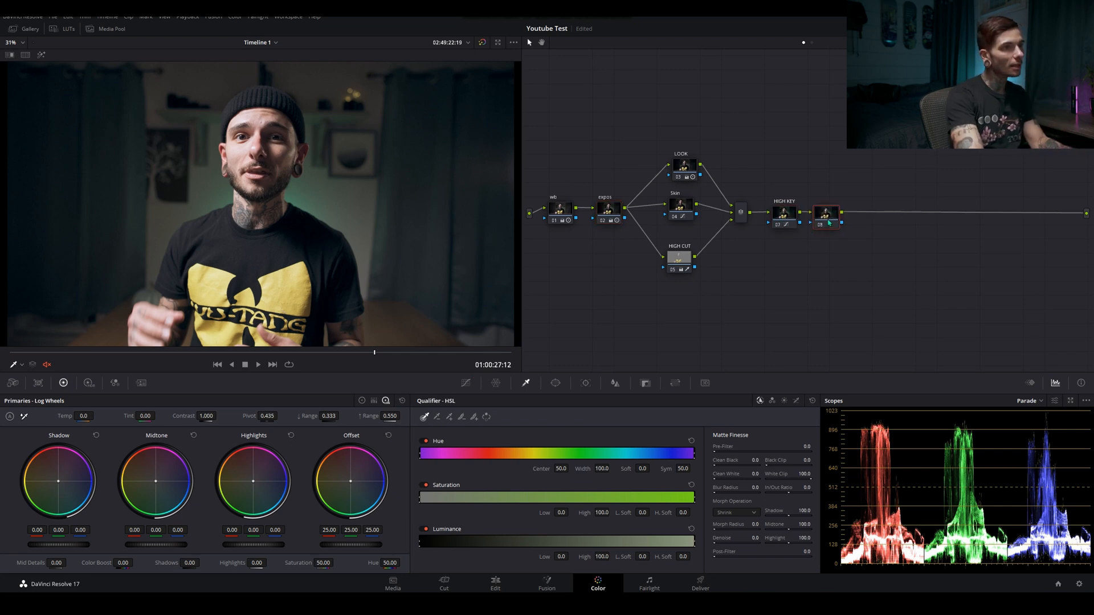
pyautogui.rightClick(836, 220)
pyautogui.click(845, 238)
pyautogui.write('vinget')
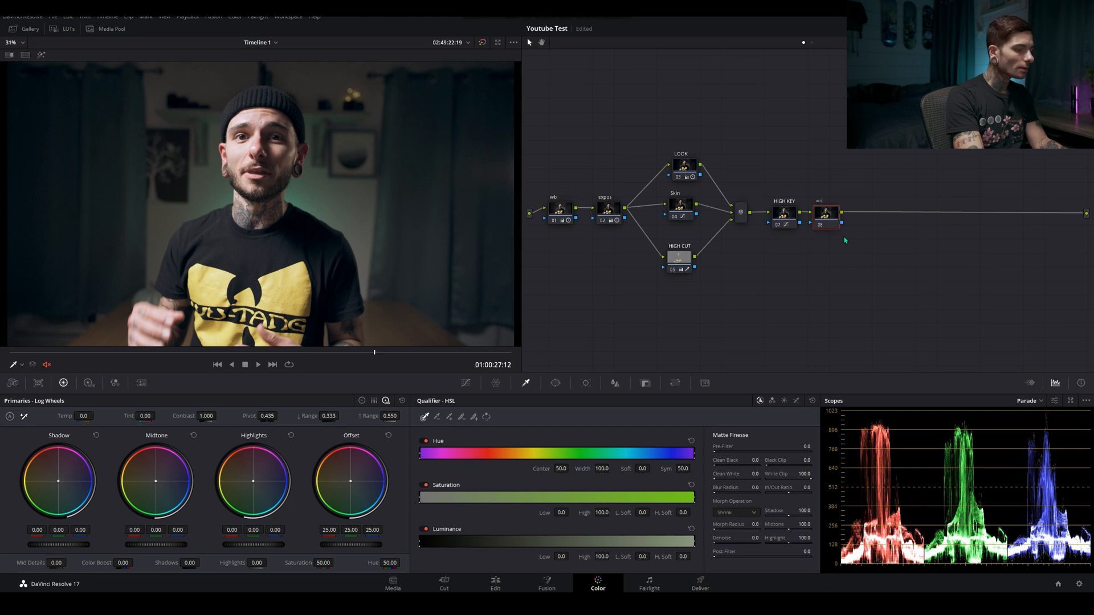
pyautogui.write('tte')
pyautogui.press('Return')
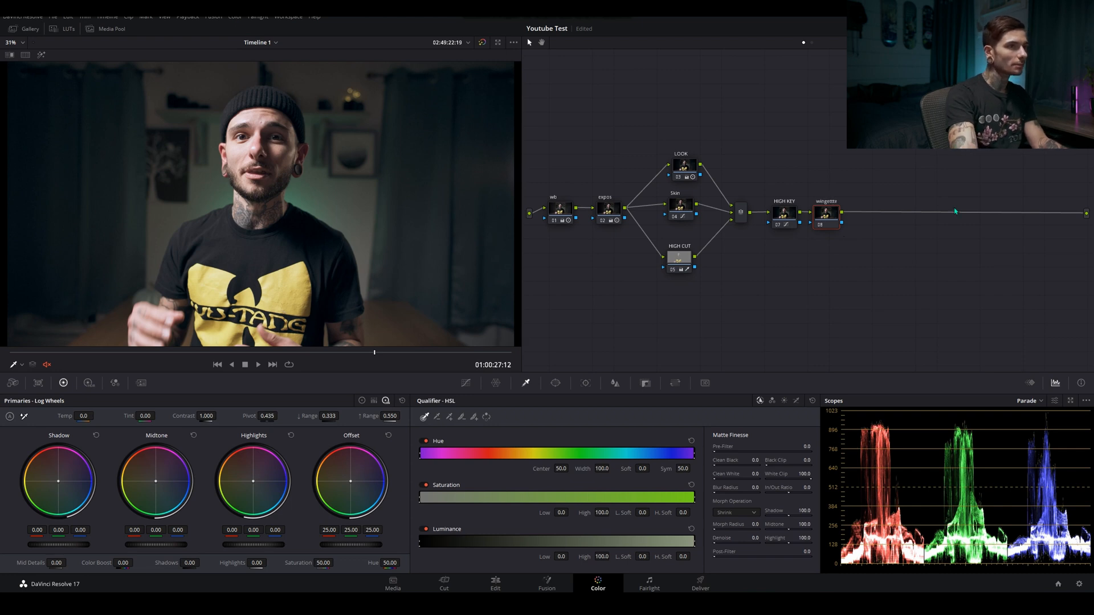
# Add an inverted circle window around the subject's head and torso, with Size 54.58, Aspect 42.31, Tilt 50.69 and Soft 1 at 68.07
pyautogui.click(556, 383)
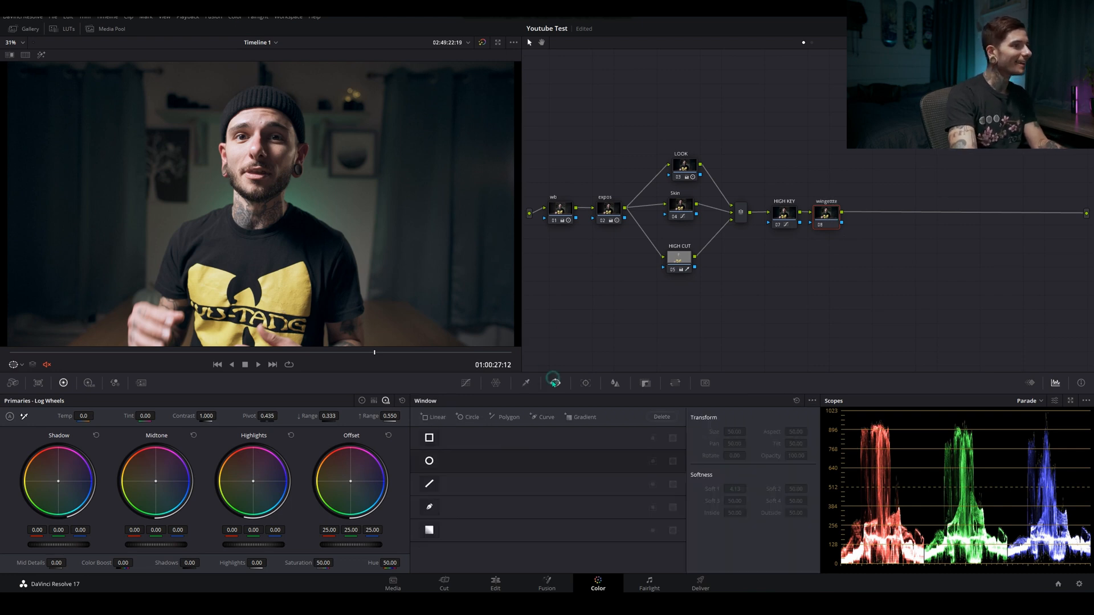
pyautogui.click(429, 461)
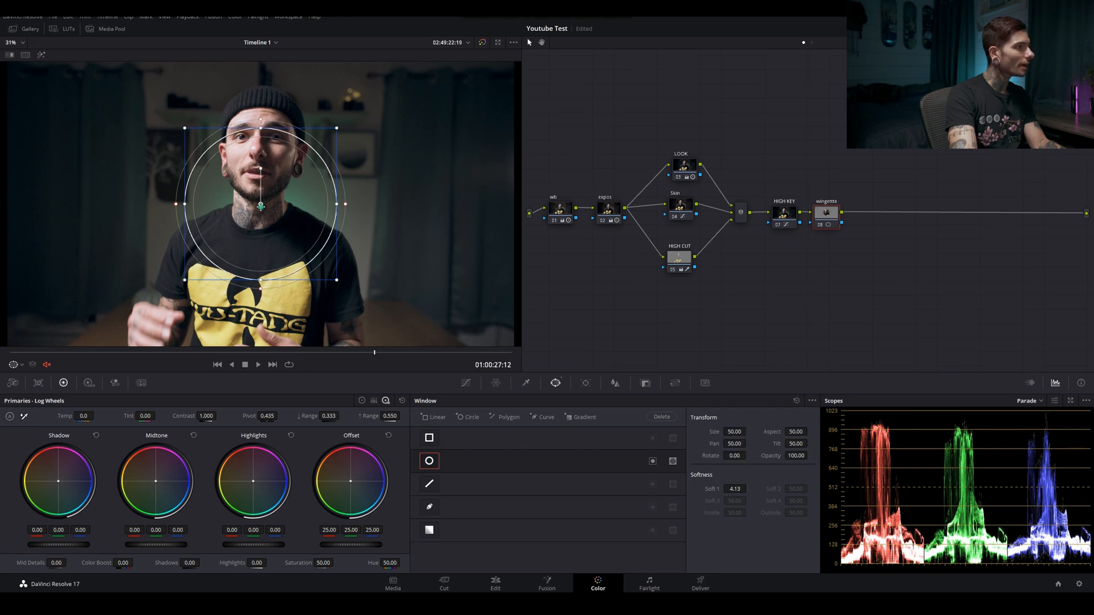
pyautogui.moveTo(259, 207)
pyautogui.mouseDown()
pyautogui.moveTo(258, 171)
pyautogui.moveTo(257, 197)
pyautogui.mouseUp()
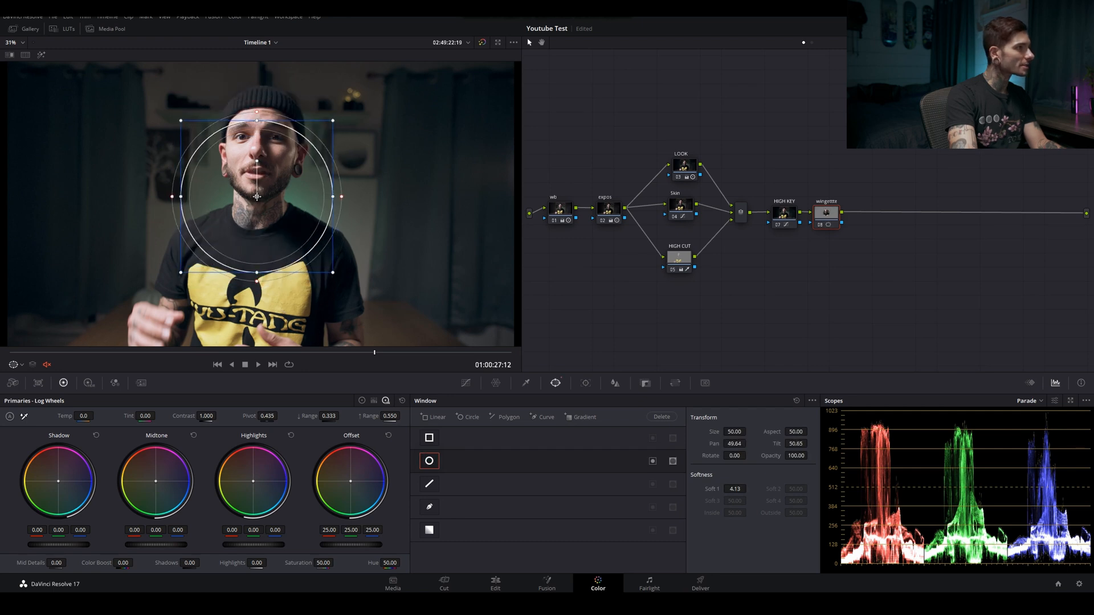
pyautogui.moveTo(335, 197); pyautogui.dragTo(360, 197)
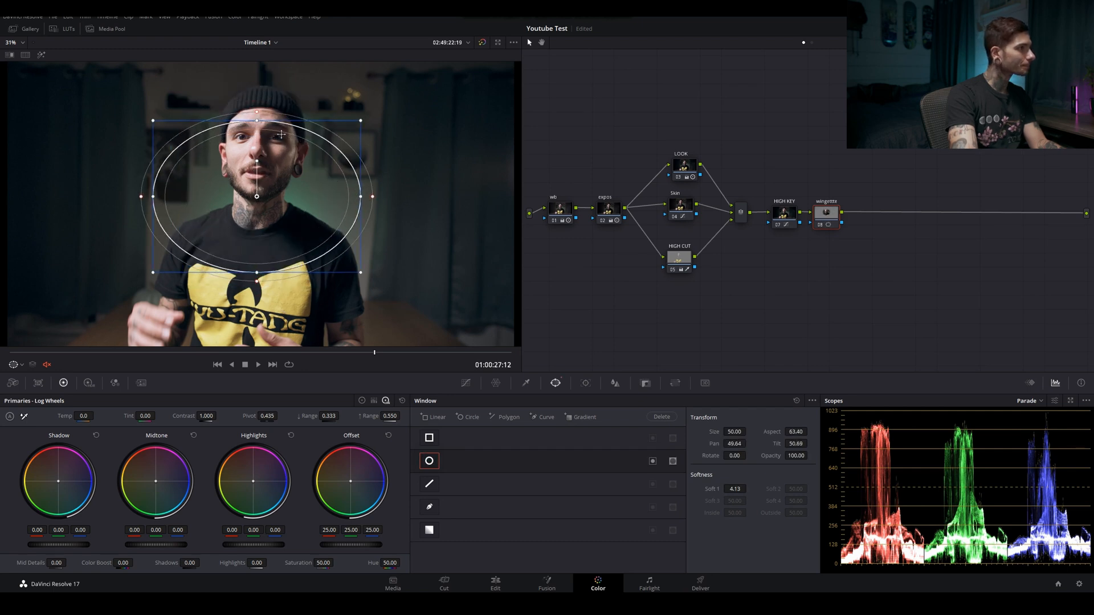
pyautogui.moveTo(260, 120); pyautogui.dragTo(257, 74)
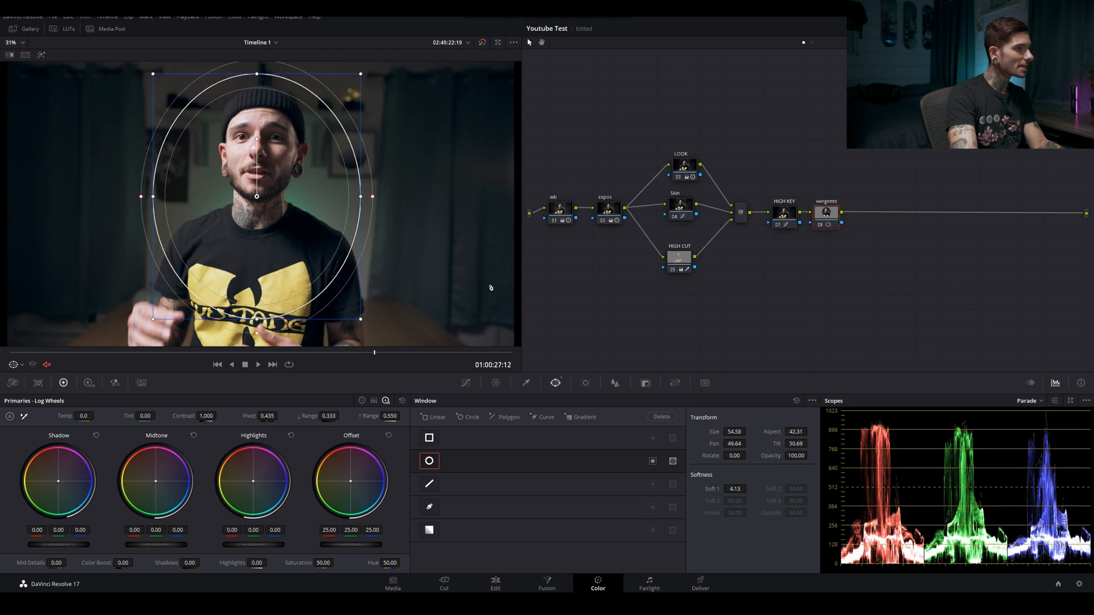
pyautogui.moveTo(731, 488); pyautogui.dragTo(763, 488)
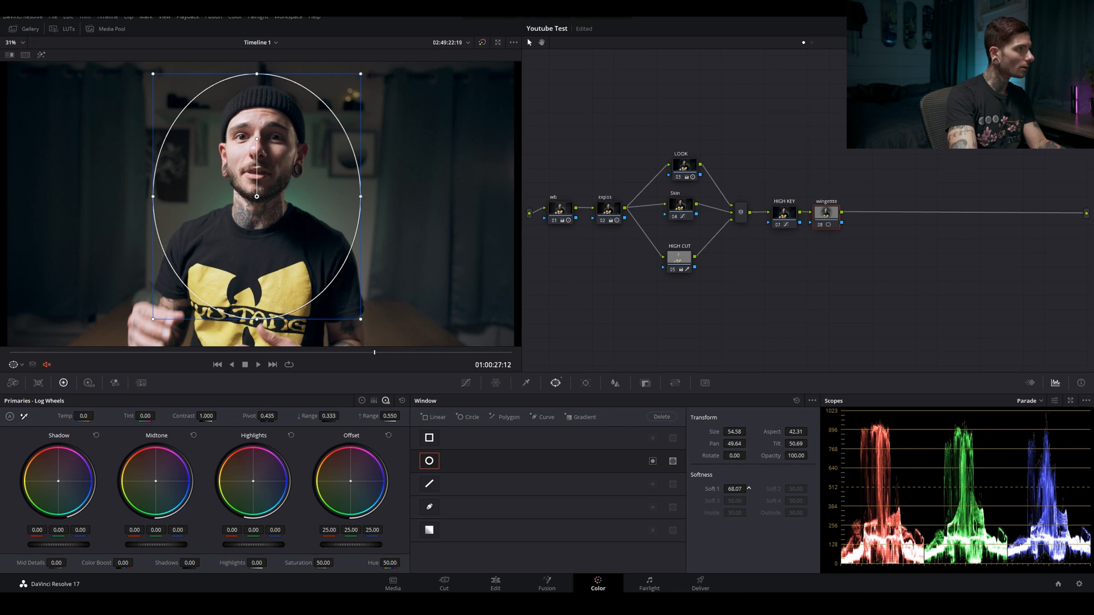
pyautogui.click(652, 461)
# Turn off editable splines and pull the middle of the vignette node's custom curve down to darken the area outside the window
pyautogui.click(466, 383)
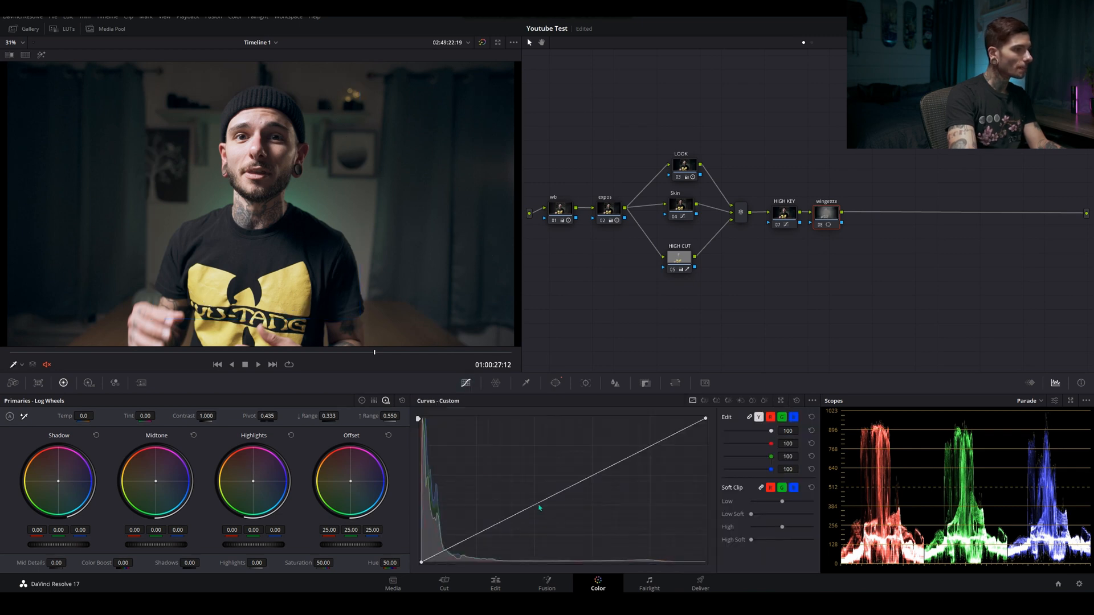
pyautogui.moveTo(540, 508); pyautogui.dragTo(543, 517)
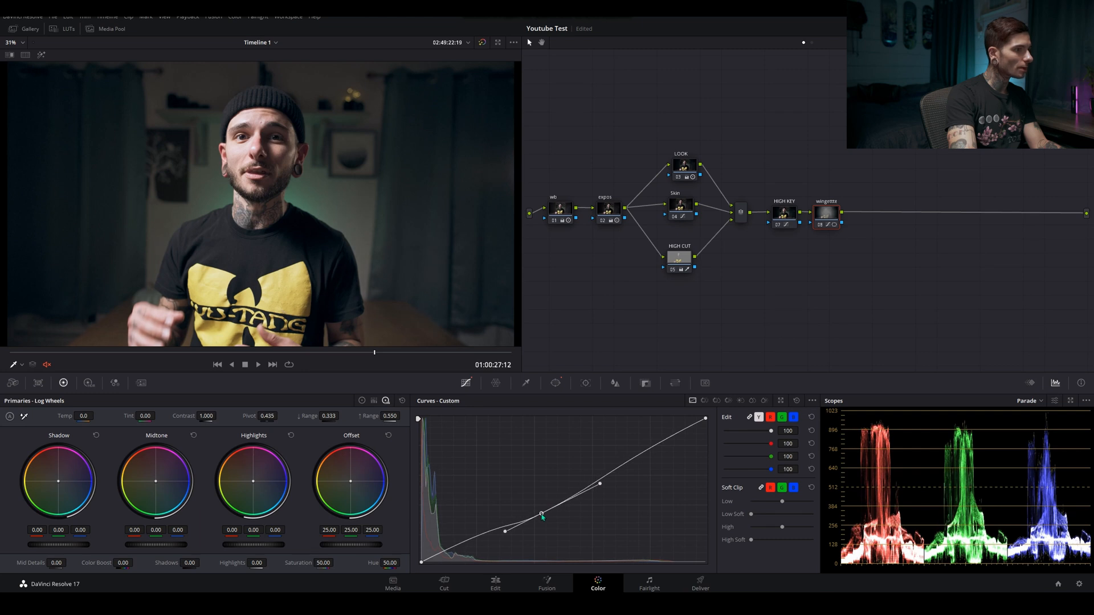
pyautogui.rightClick(542, 515)
pyautogui.click(811, 401)
pyautogui.click(831, 453)
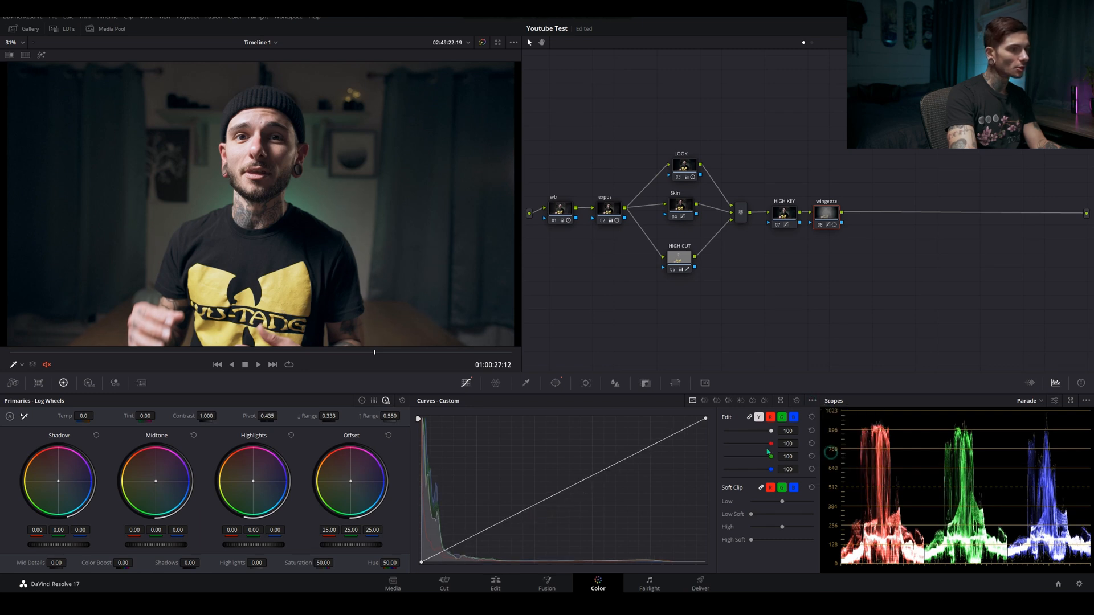
pyautogui.click(533, 506)
pyautogui.moveTo(533, 511); pyautogui.dragTo(548, 527)
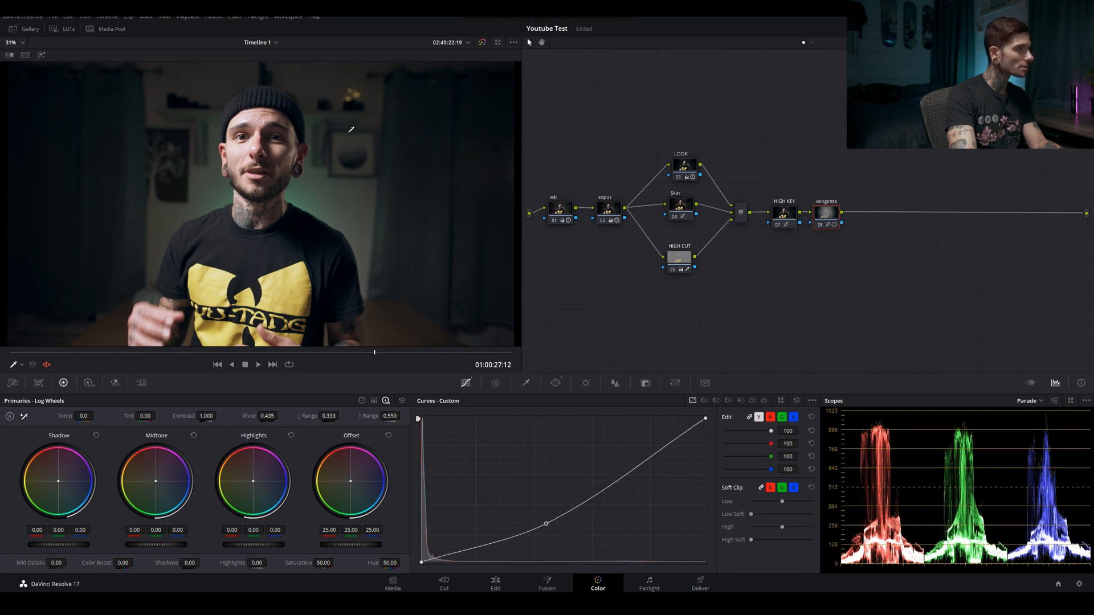
# Move the circle window up over the face, to Pan 49.80 and Tilt 52.39
pyautogui.click(556, 383)
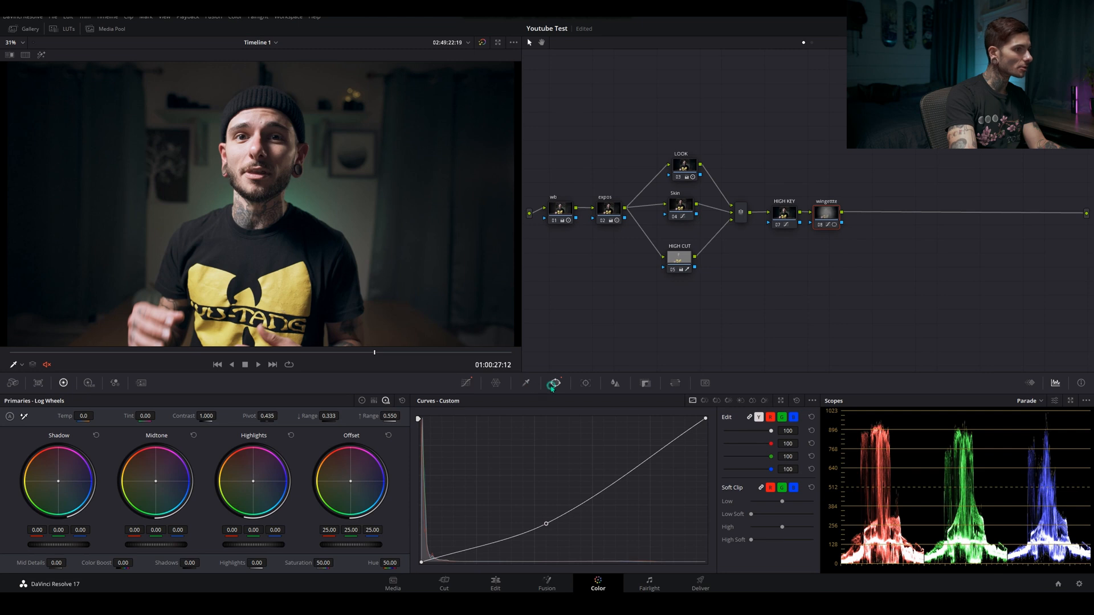
pyautogui.moveTo(259, 196); pyautogui.dragTo(259, 178)
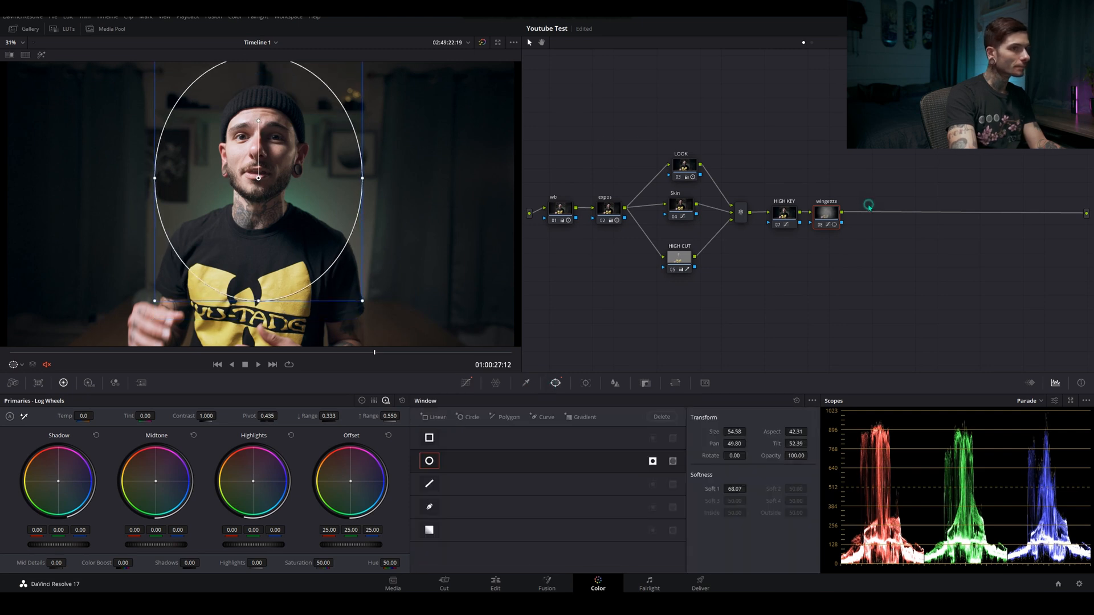
# Compare the image with the LOOK node switched off and on, and with the whole grade bypassed and re-enabled
pyautogui.click(686, 155)
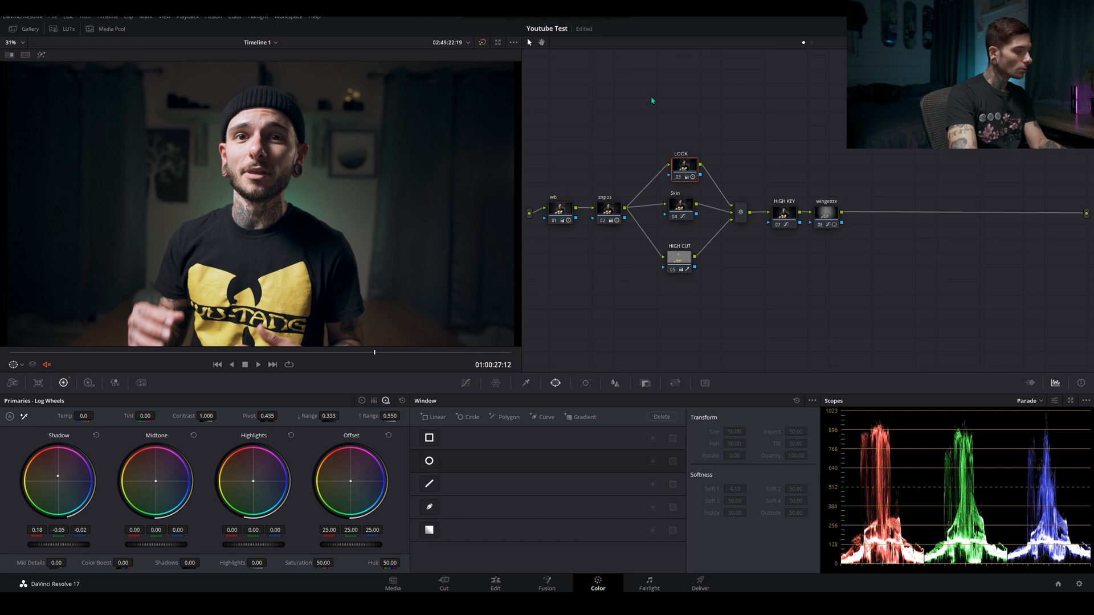
pyautogui.hotkey('ctrl', 'd')
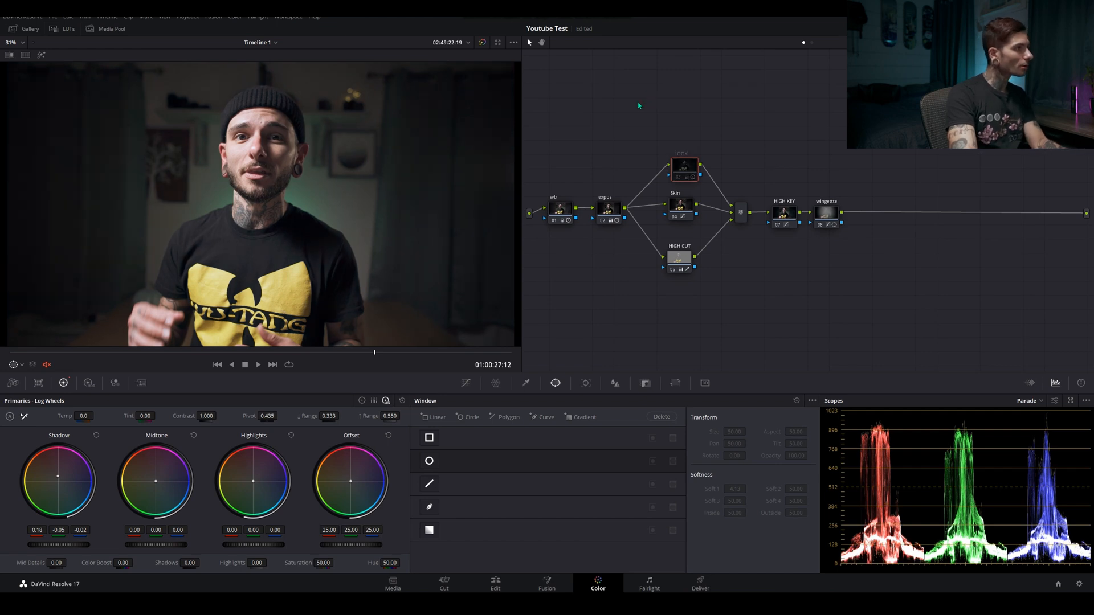
pyautogui.hotkey('ctrl', 'd')
pyautogui.hotkey('shift', 'd')
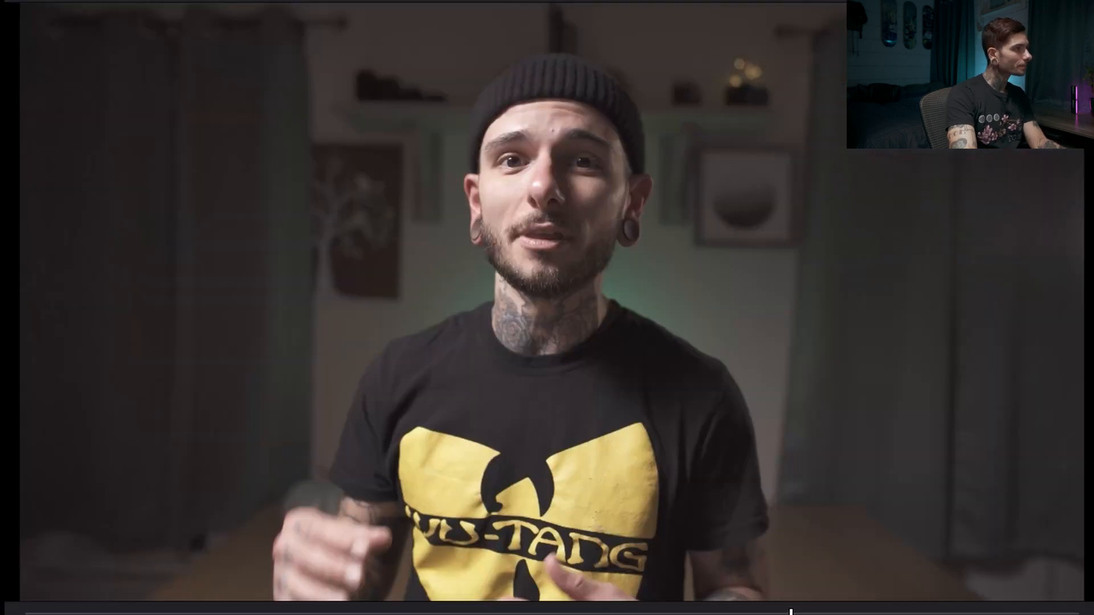
pyautogui.hotkey('shift', 'd')
pyautogui.hotkey('shift', 'd')
pyautogui.hotkey('shift', 'd')
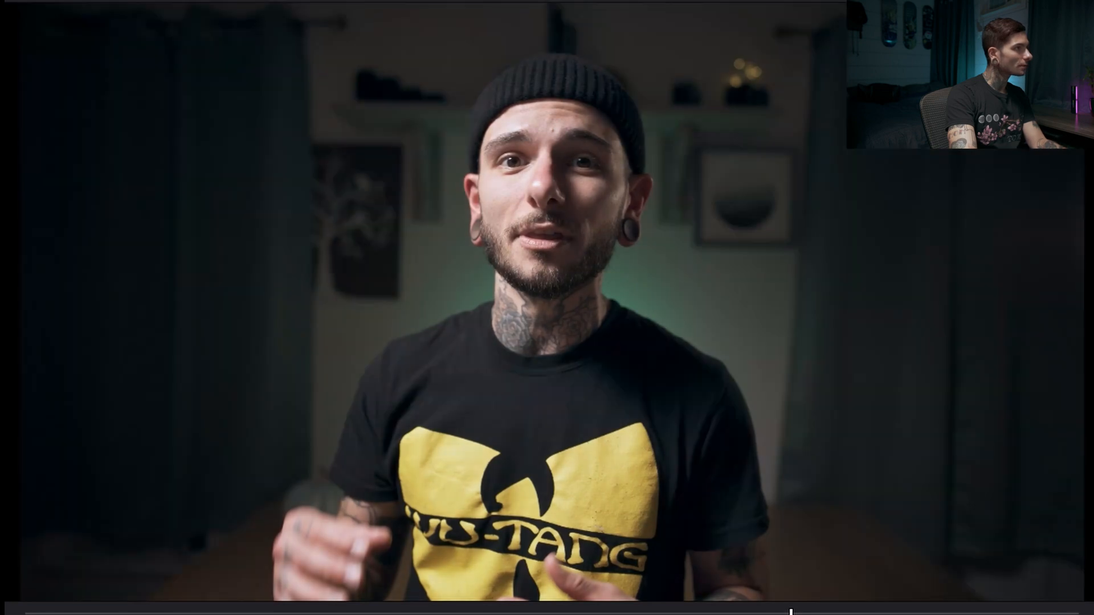